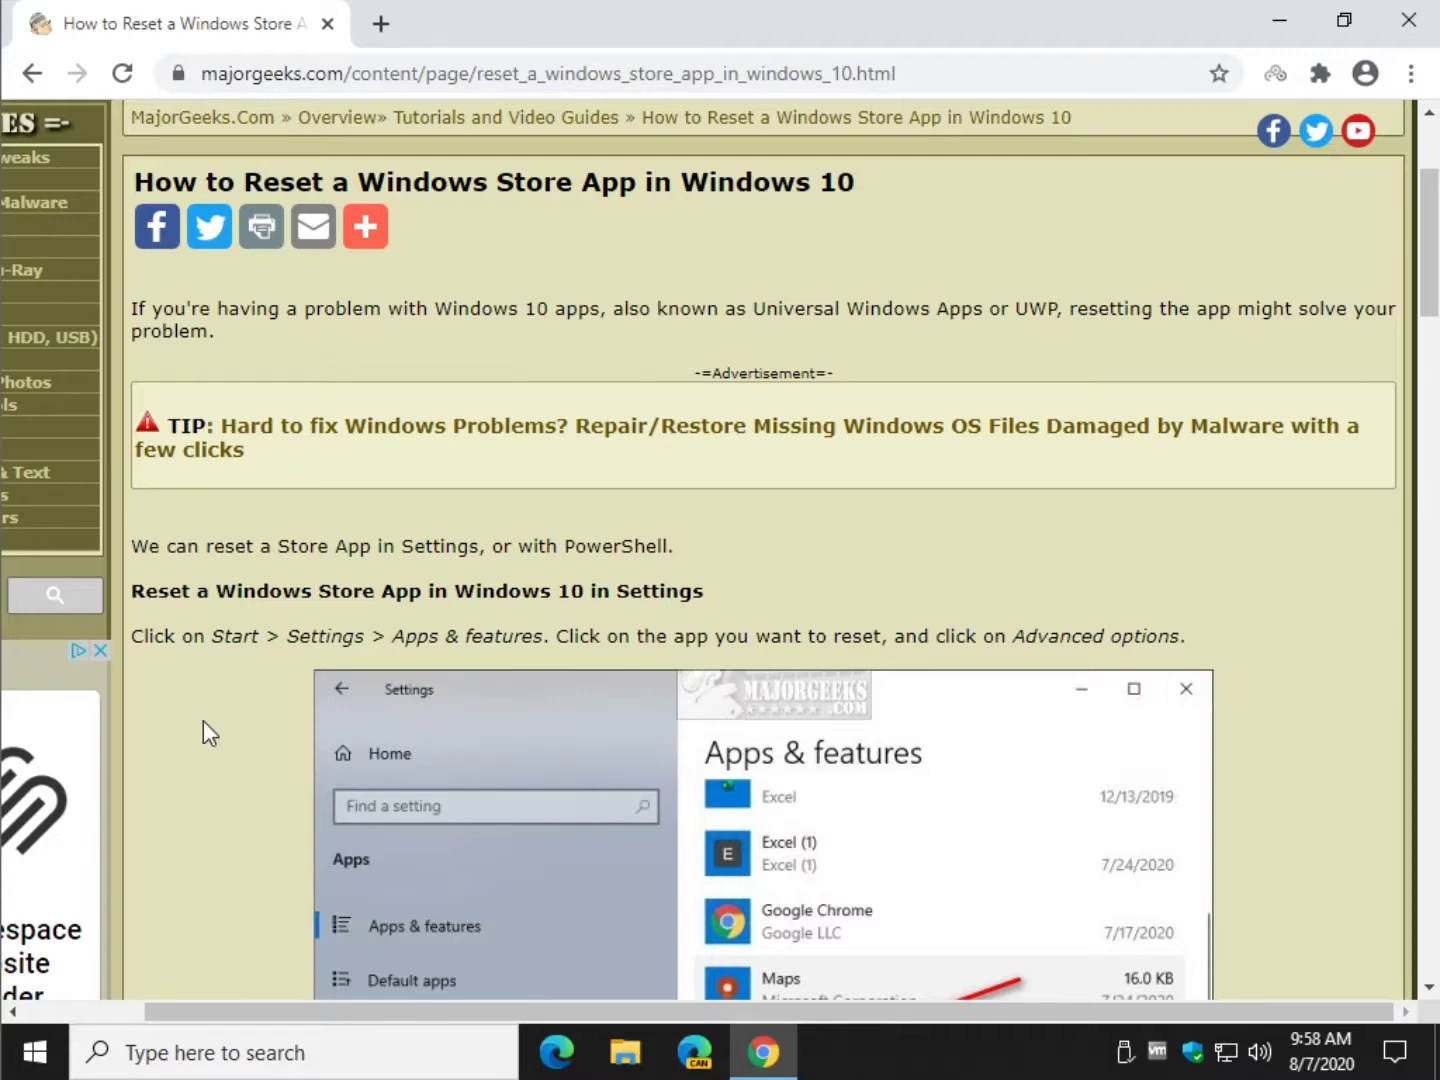
# - Launch Windows Settings from the Start menu and go to the Apps section
pyautogui.click(33, 1050)
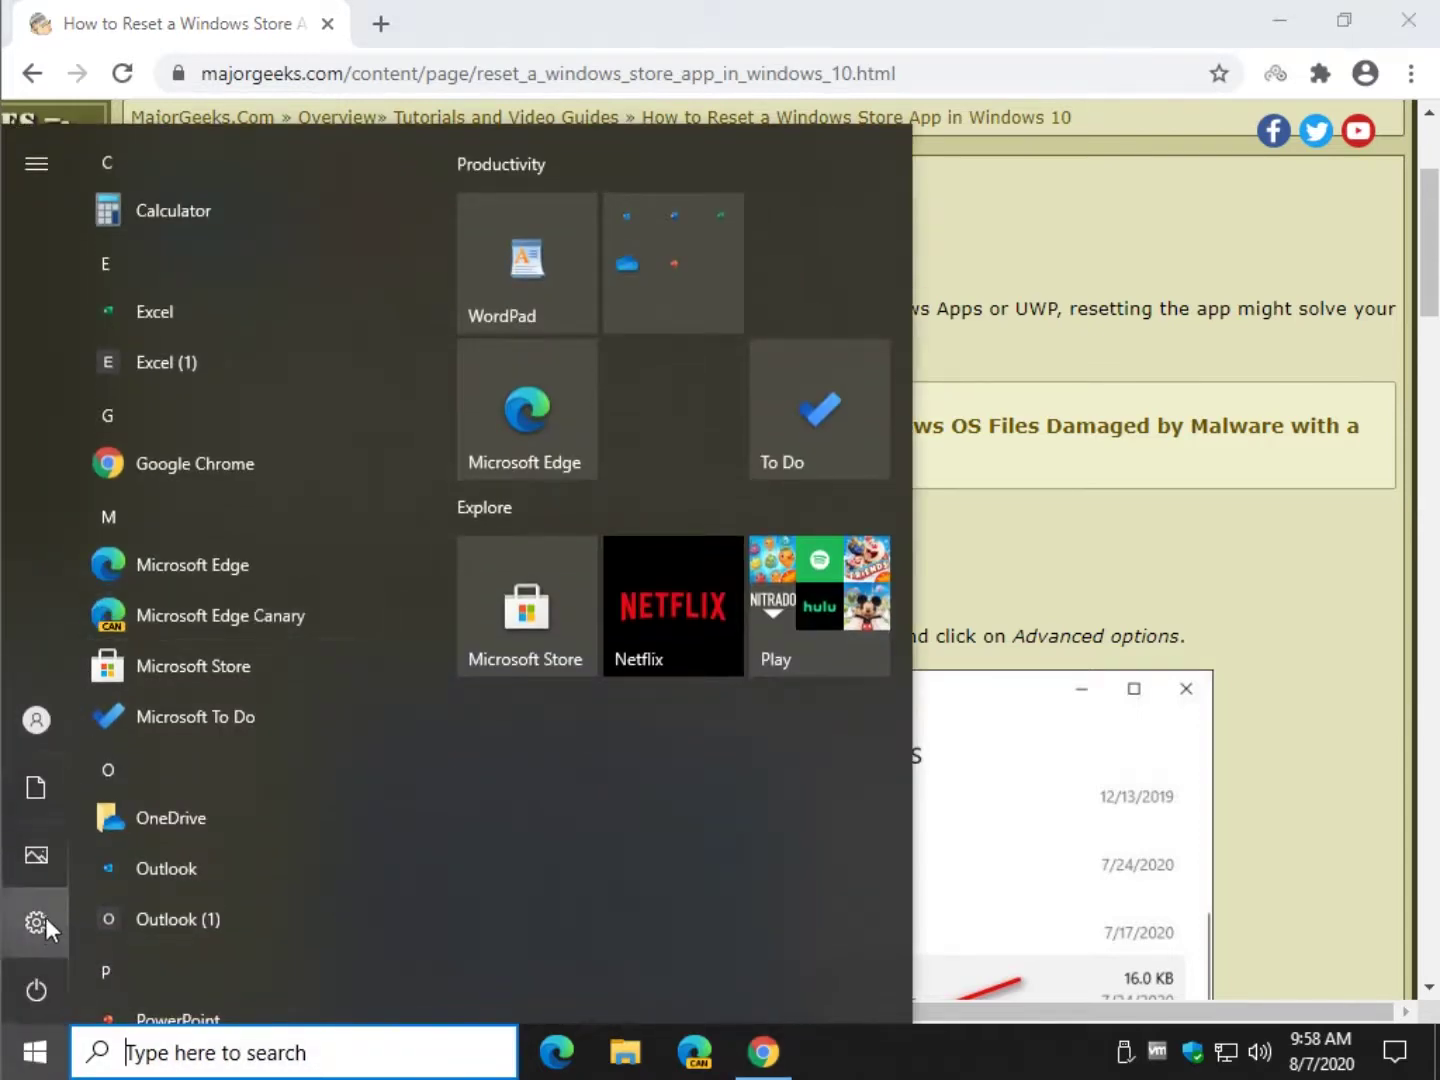
pyautogui.moveTo(44, 922)
pyautogui.click(103, 922)
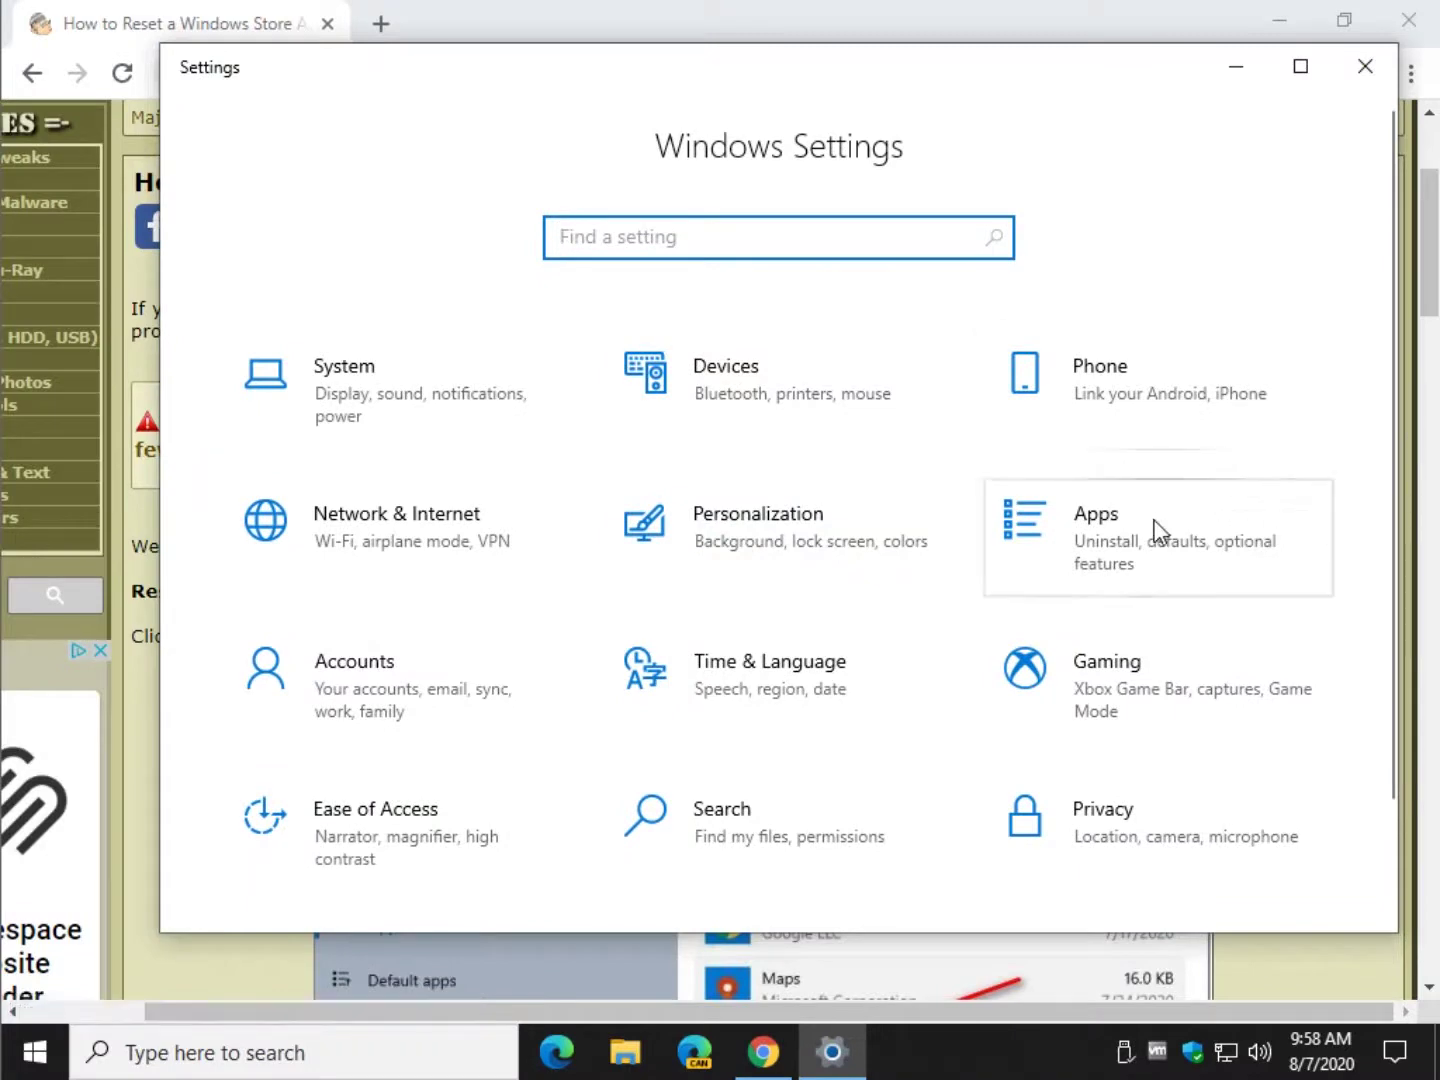
pyautogui.click(1157, 529)
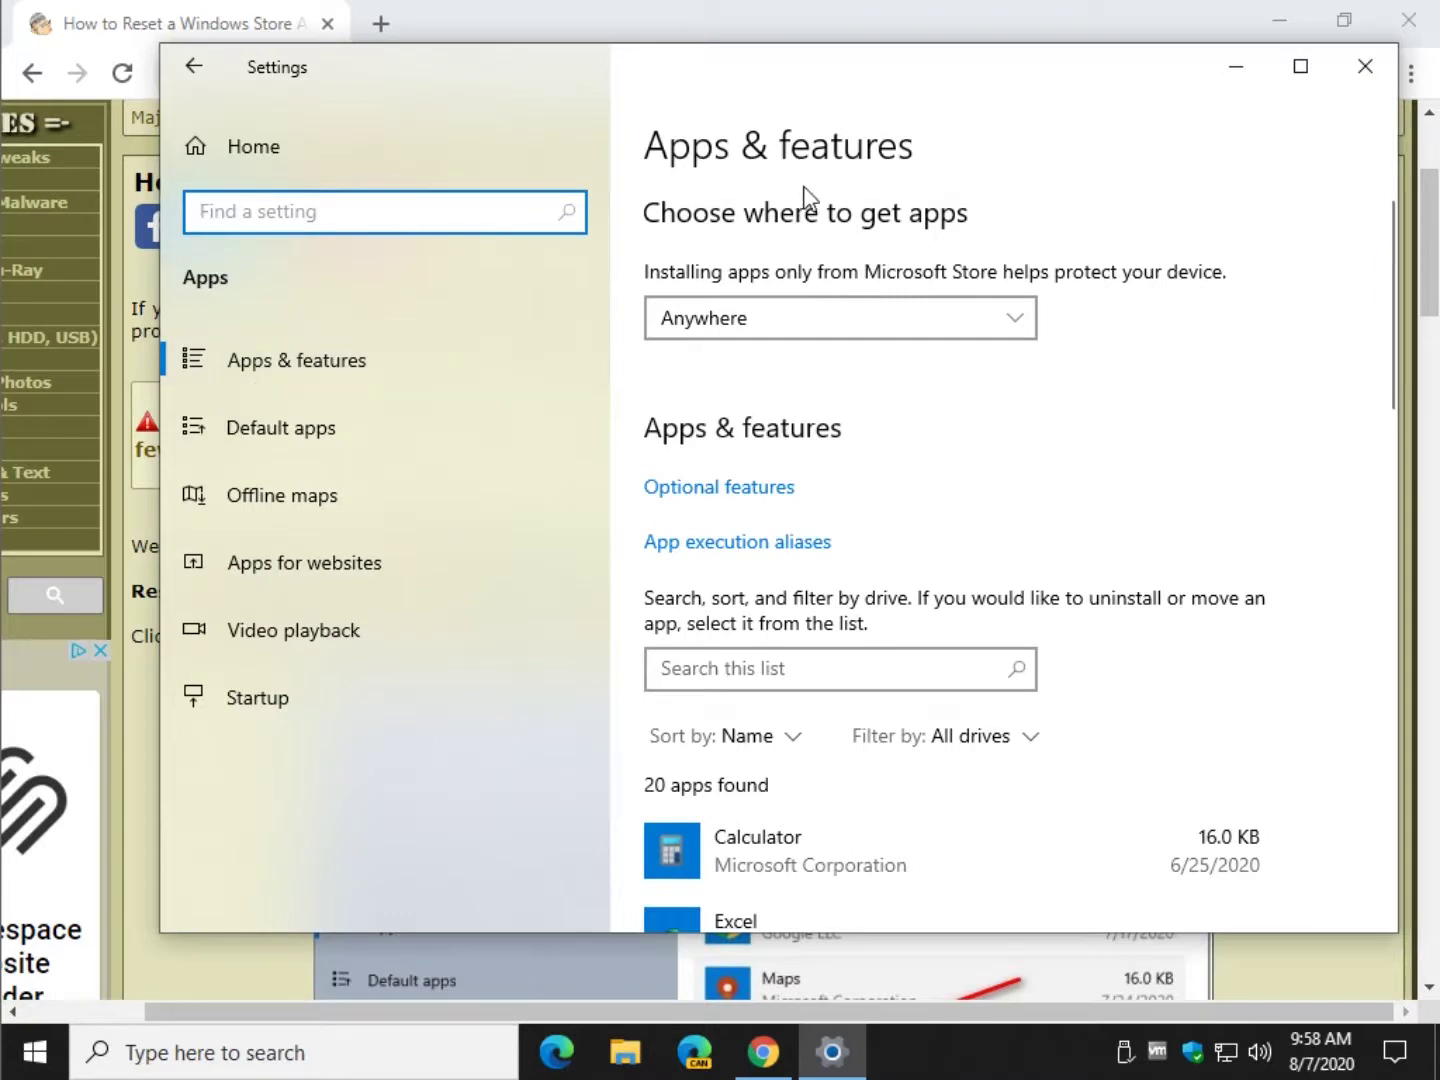
# - Glance at Optional features, return to Apps & features, and expand the Calculator entry
pyautogui.scroll(-4, 1190, 430)
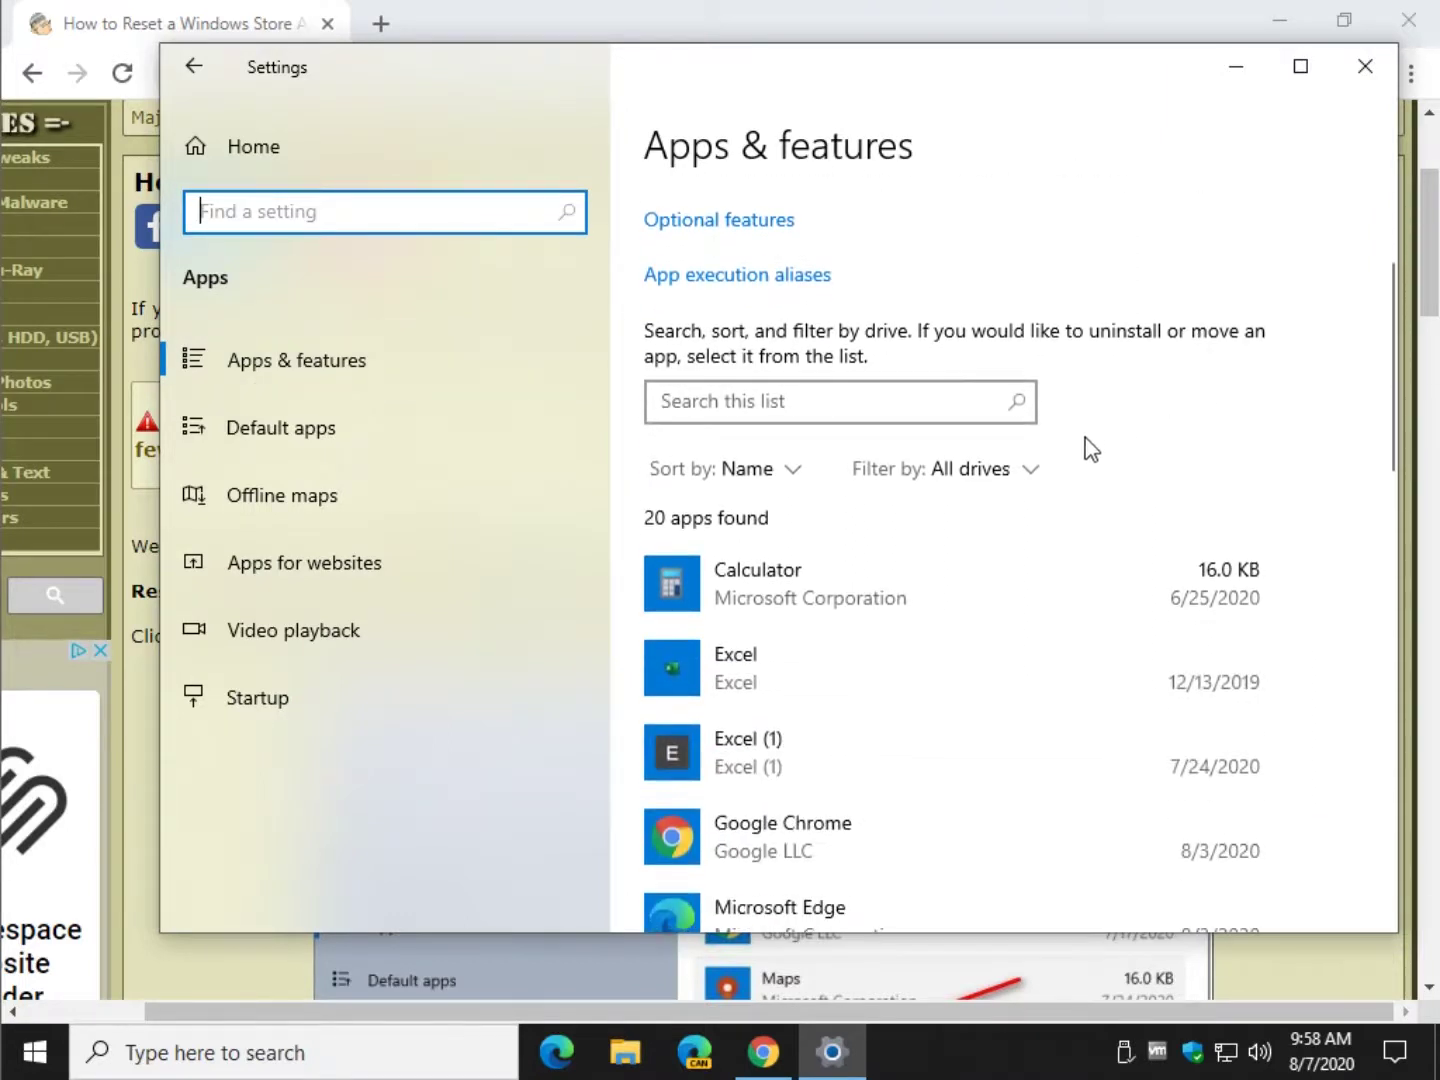
pyautogui.scroll(4, 920, 588)
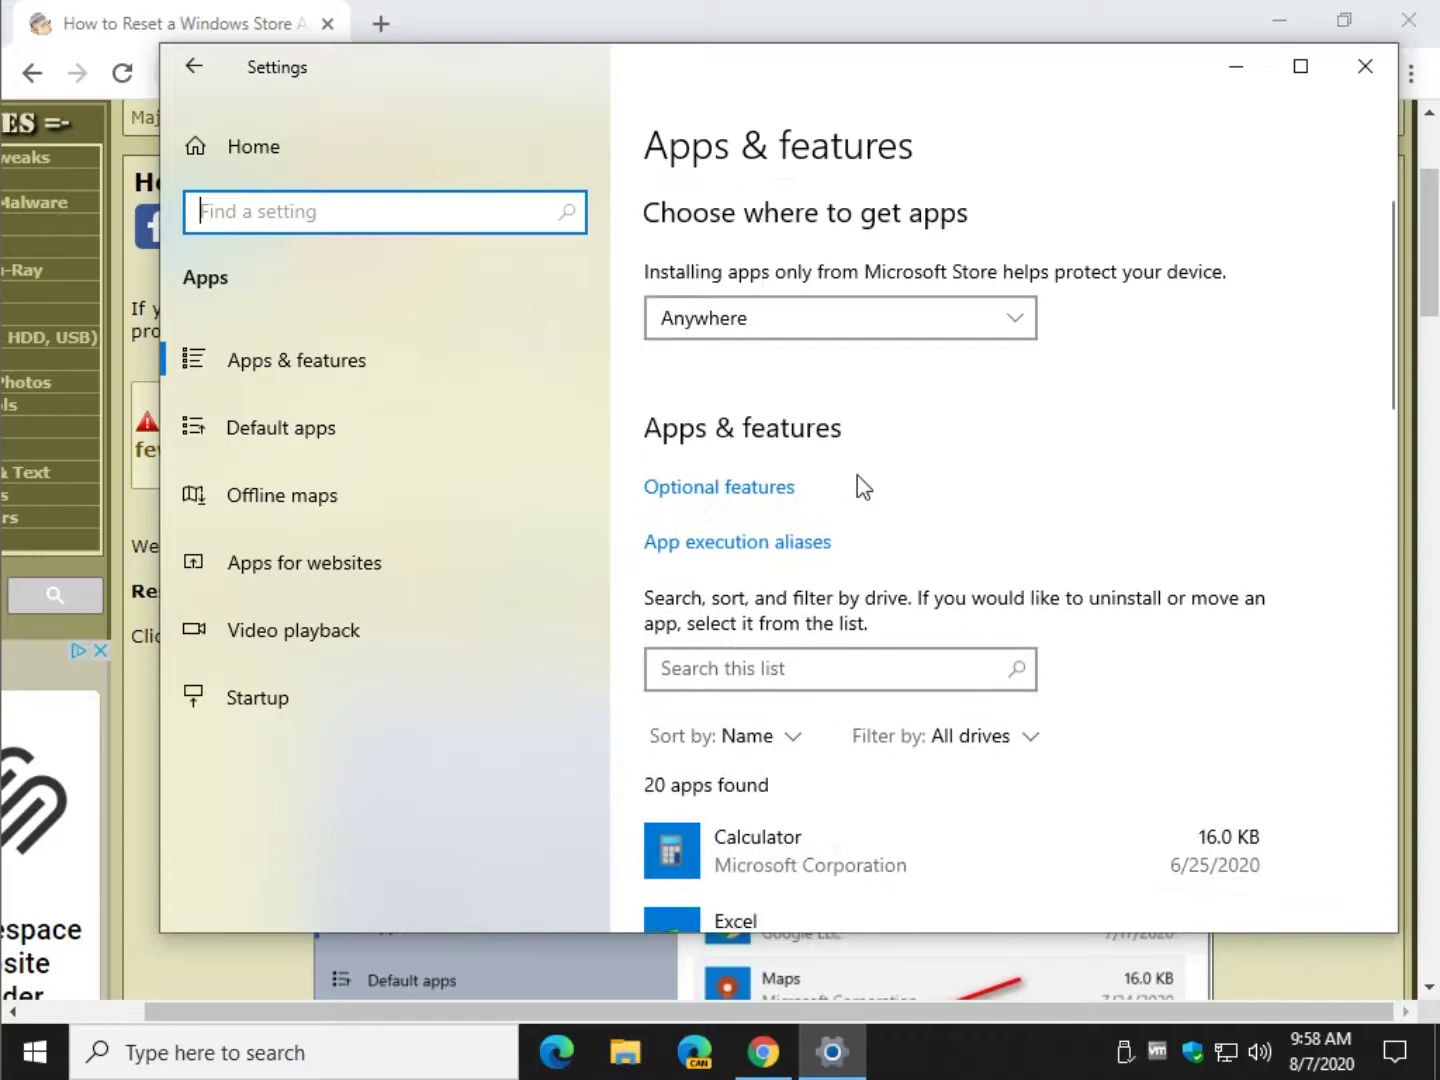
pyautogui.click(741, 505)
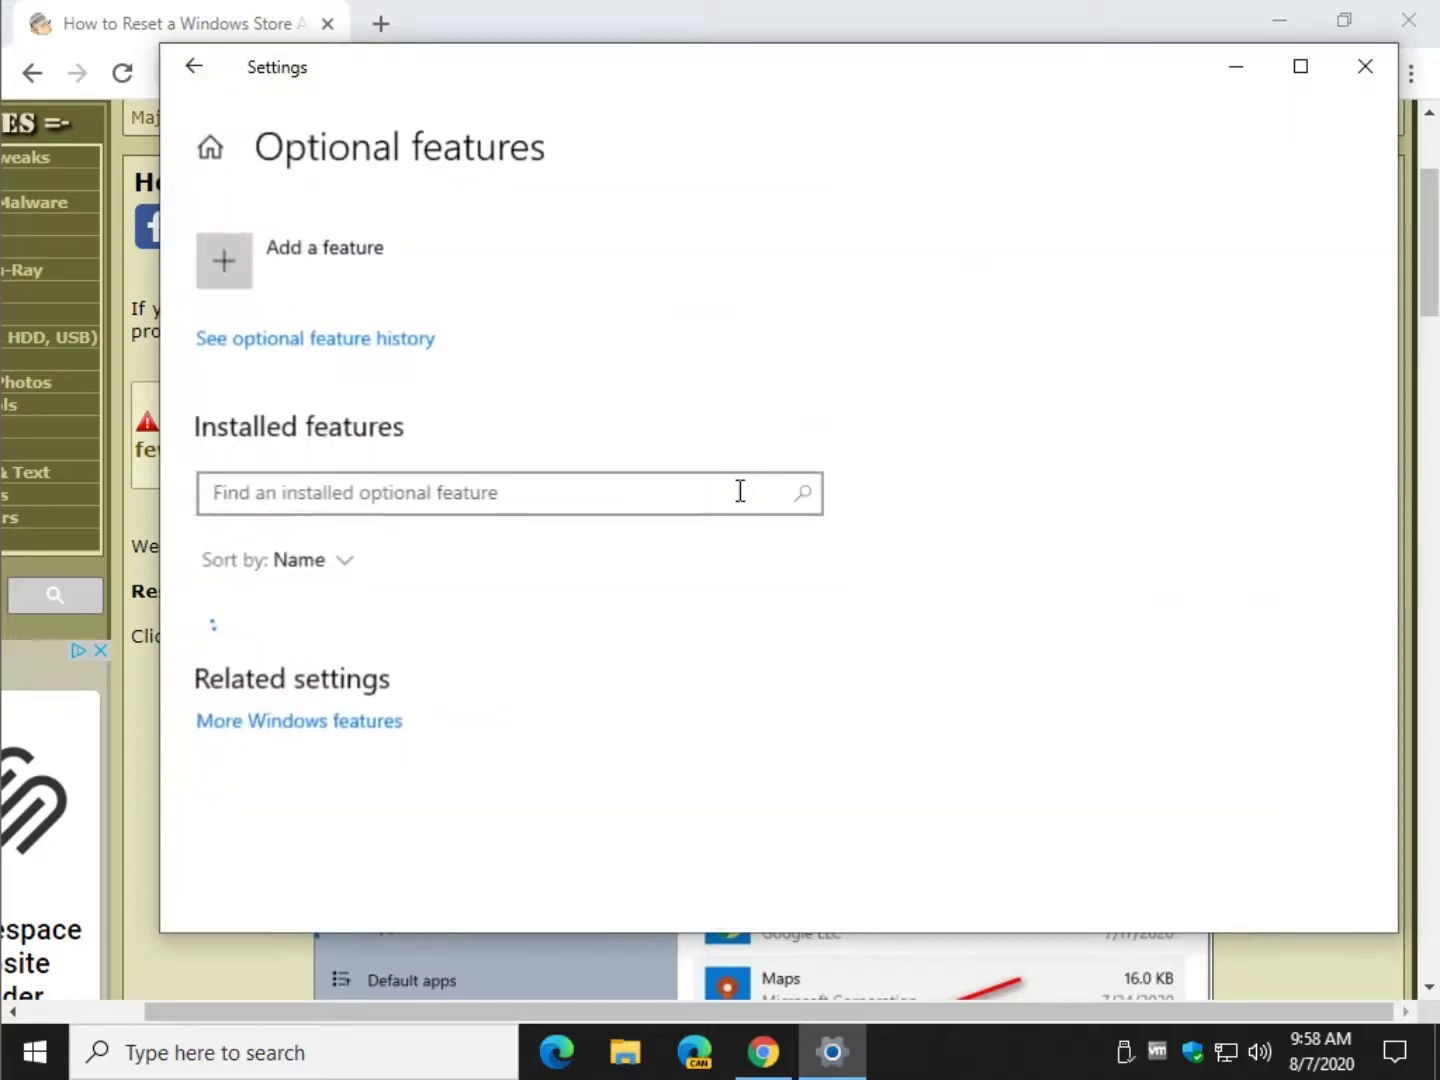
pyautogui.click(194, 66)
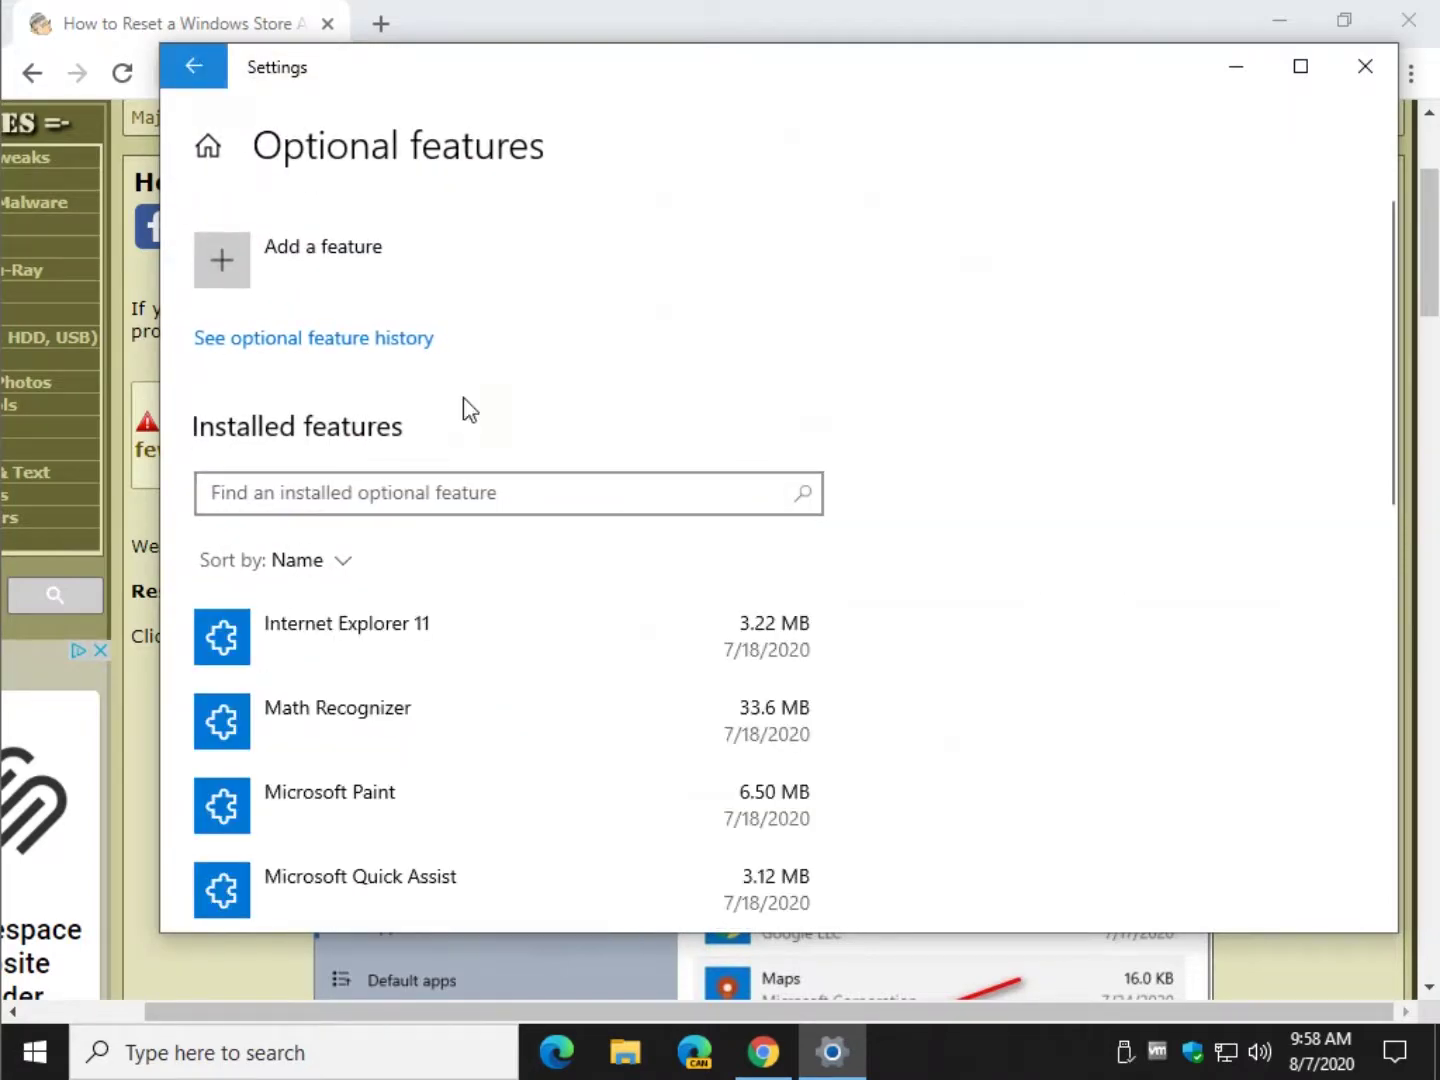
pyautogui.scroll(-1, 873, 491)
pyautogui.scroll(-3, 860, 515)
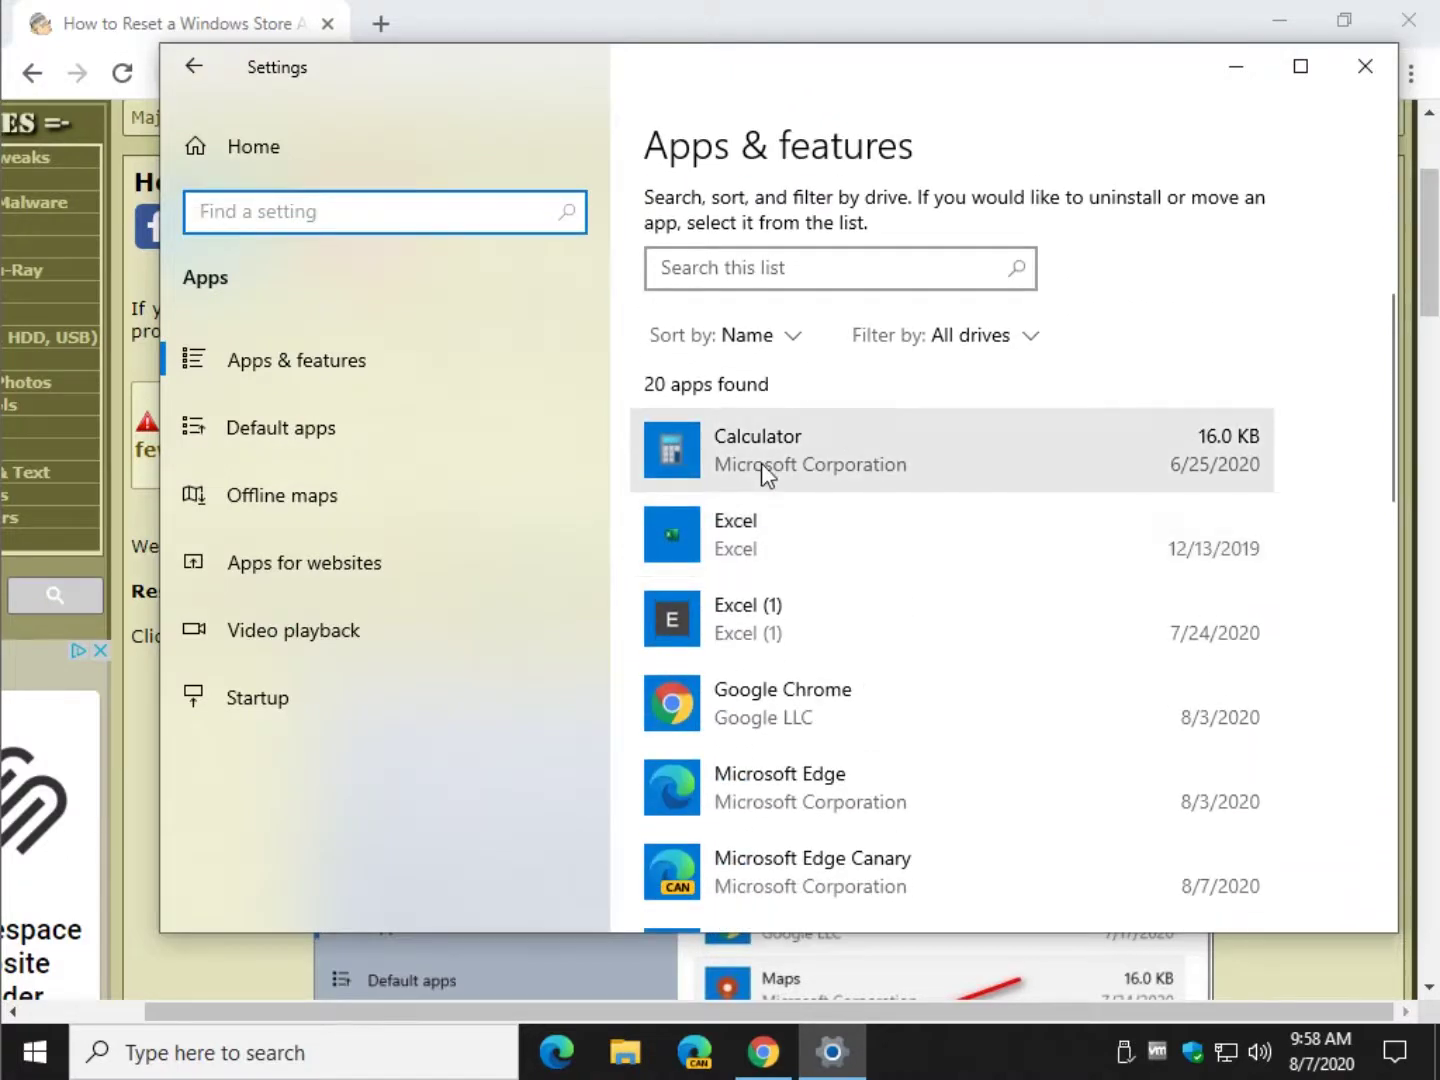
pyautogui.click(761, 463)
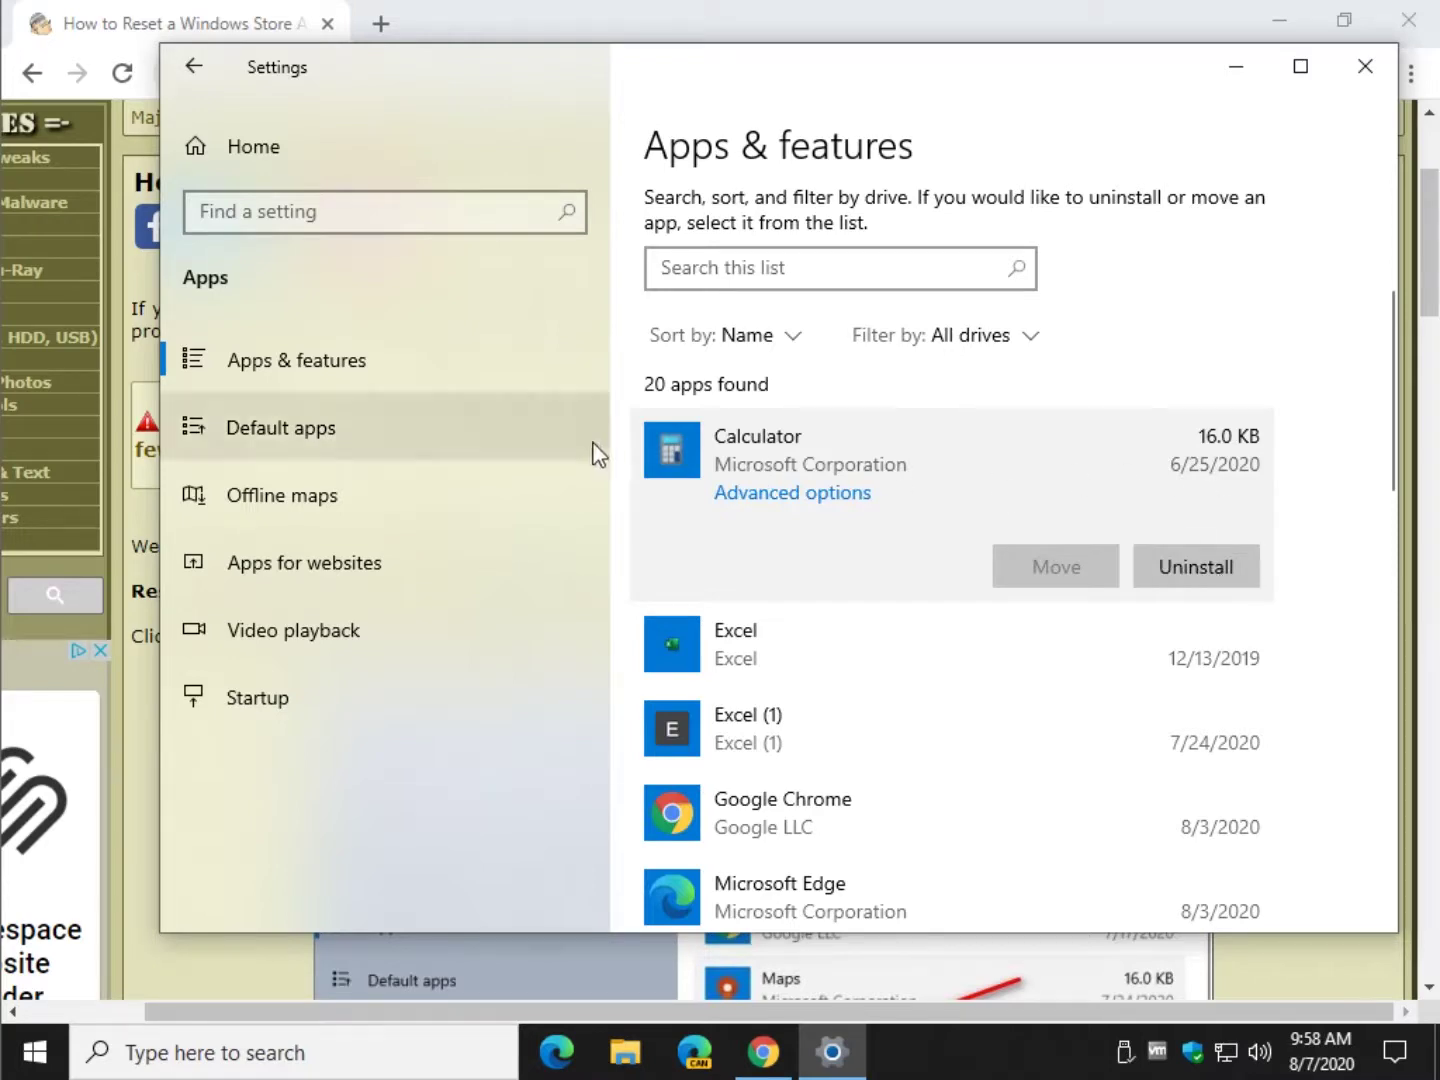
# - Reset Calculator from its Advanced options, confirming the wipe of its app data
pyautogui.click(826, 499)
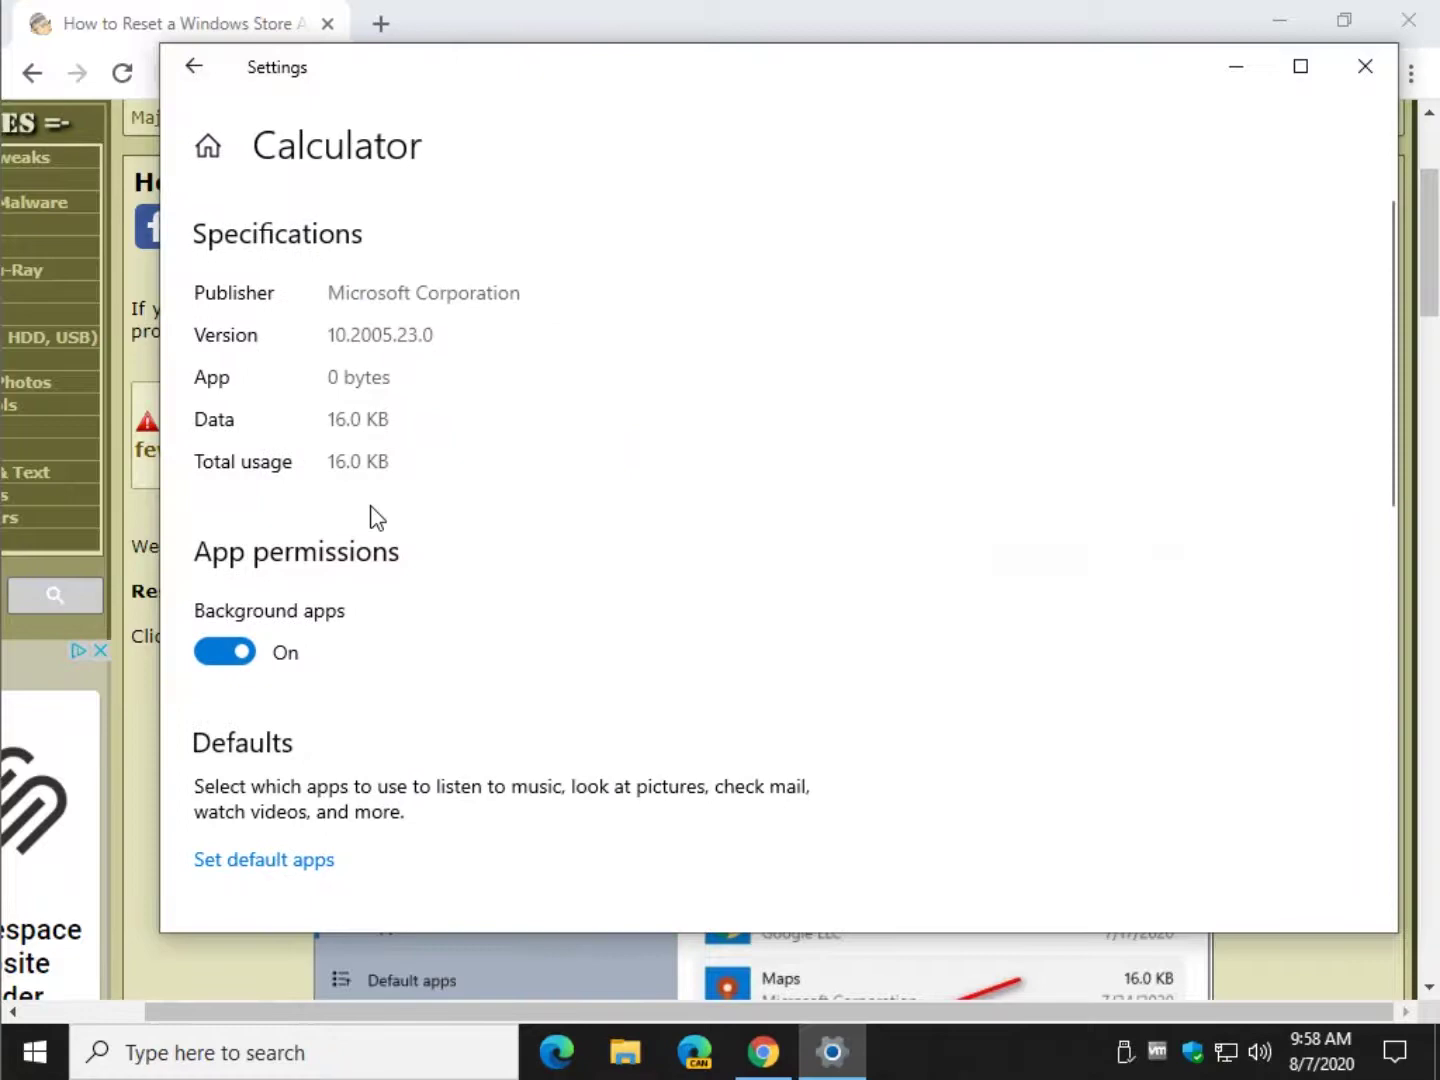
pyautogui.scroll(-6, 374, 455)
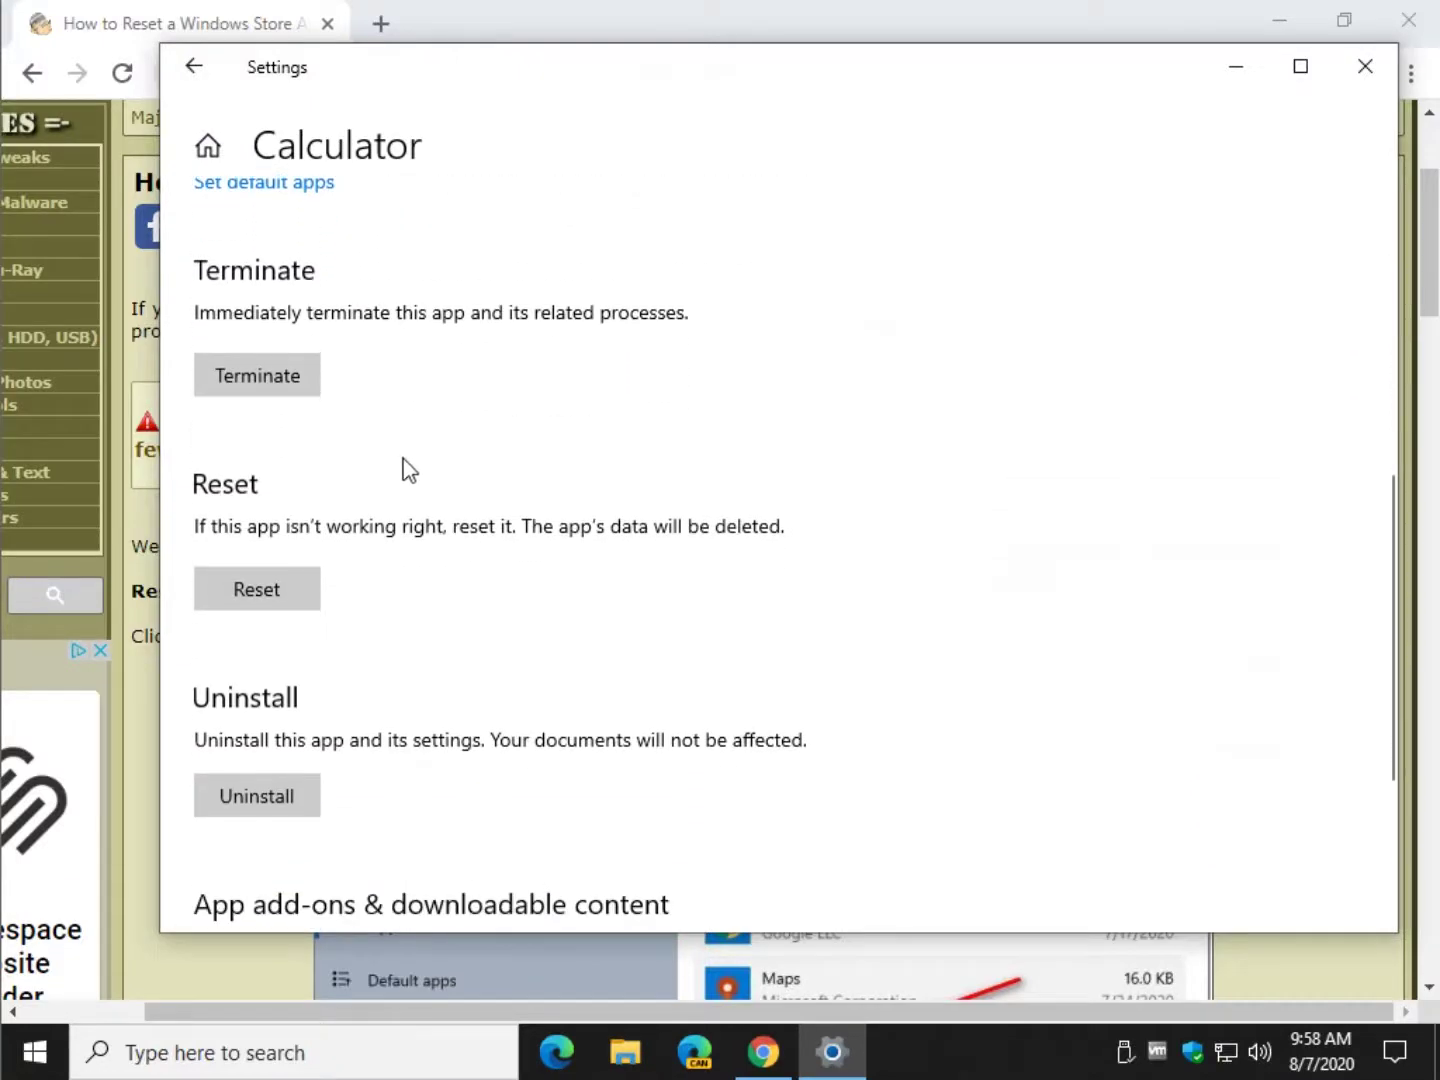
pyautogui.scroll(-2, 406, 470)
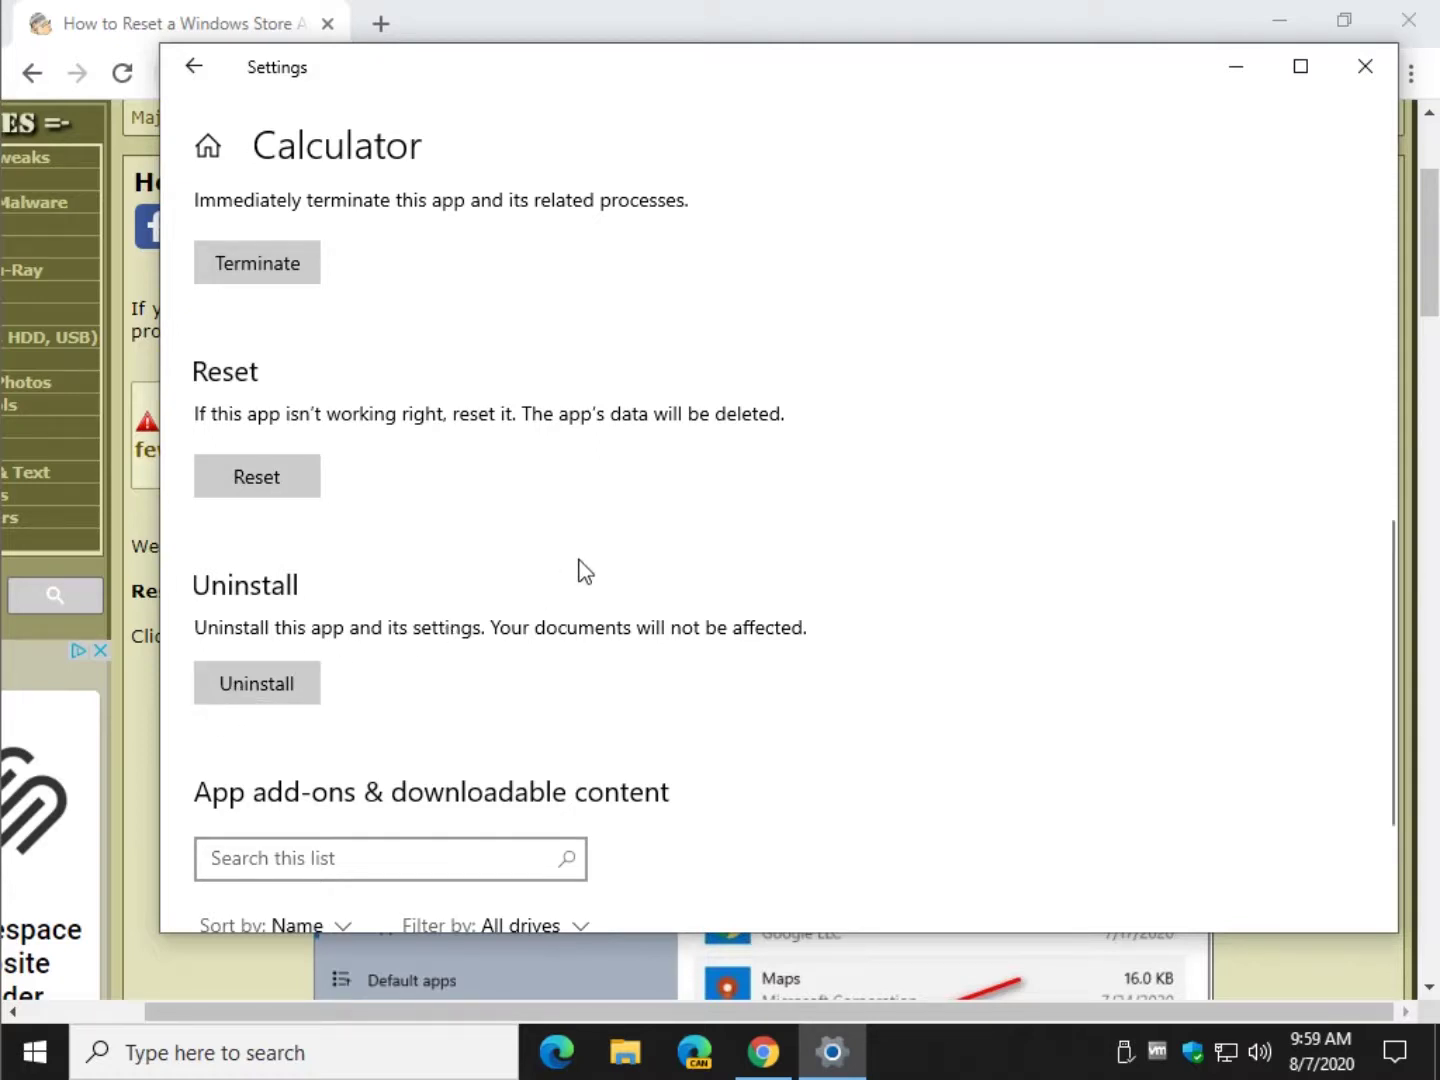
pyautogui.click(278, 494)
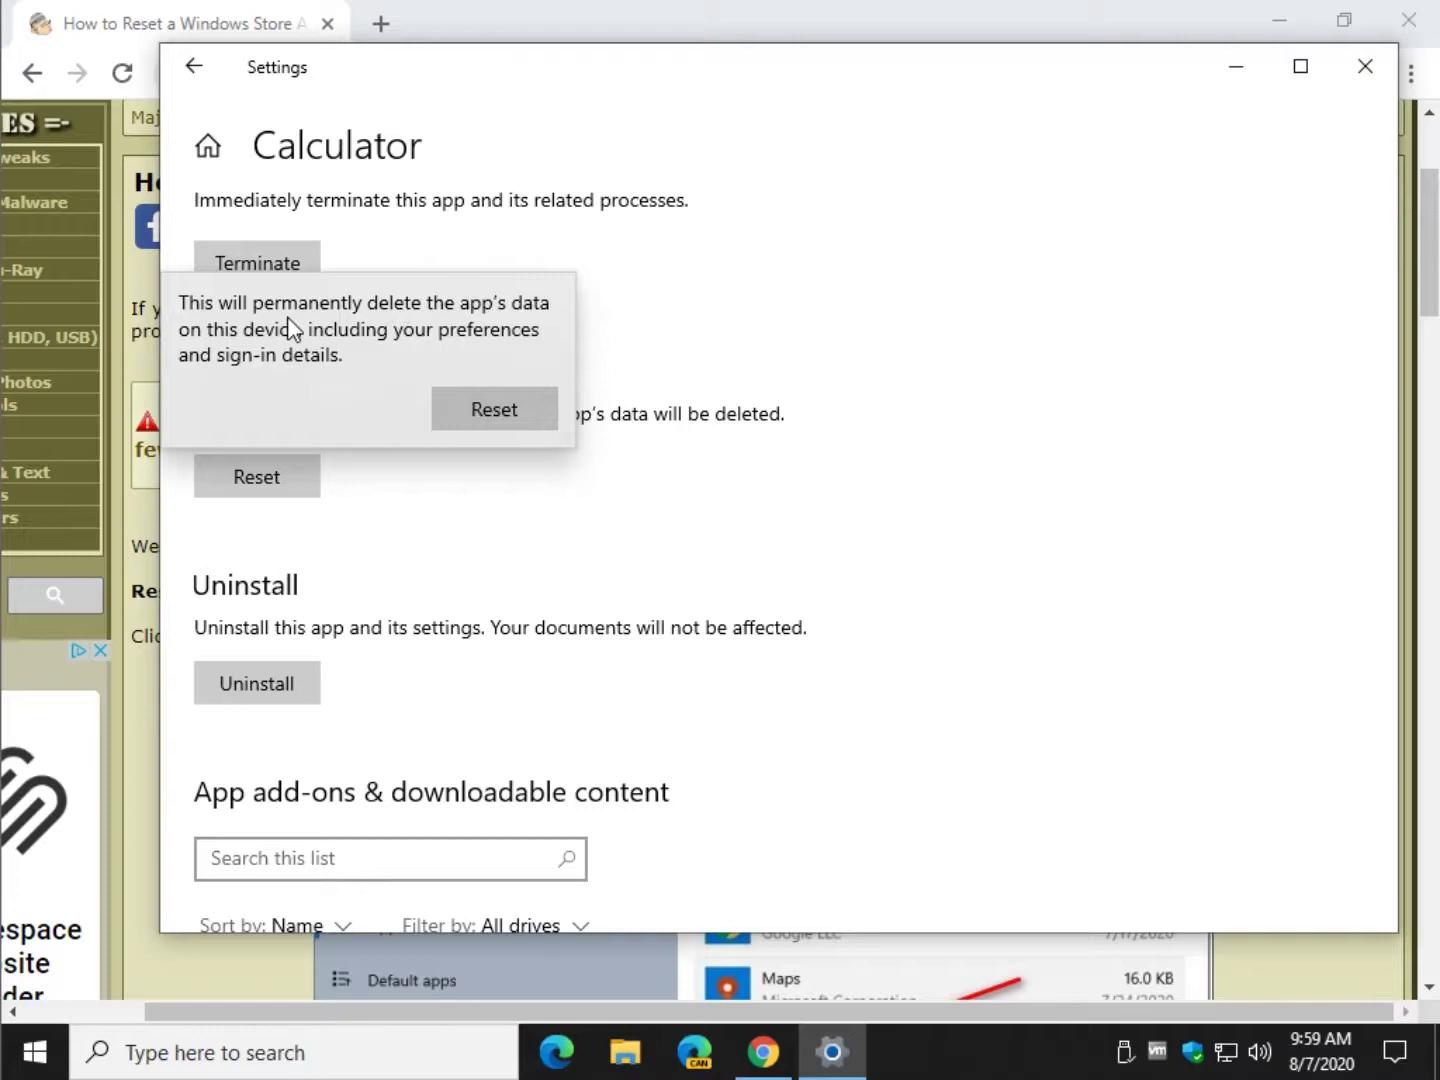
pyautogui.click(484, 409)
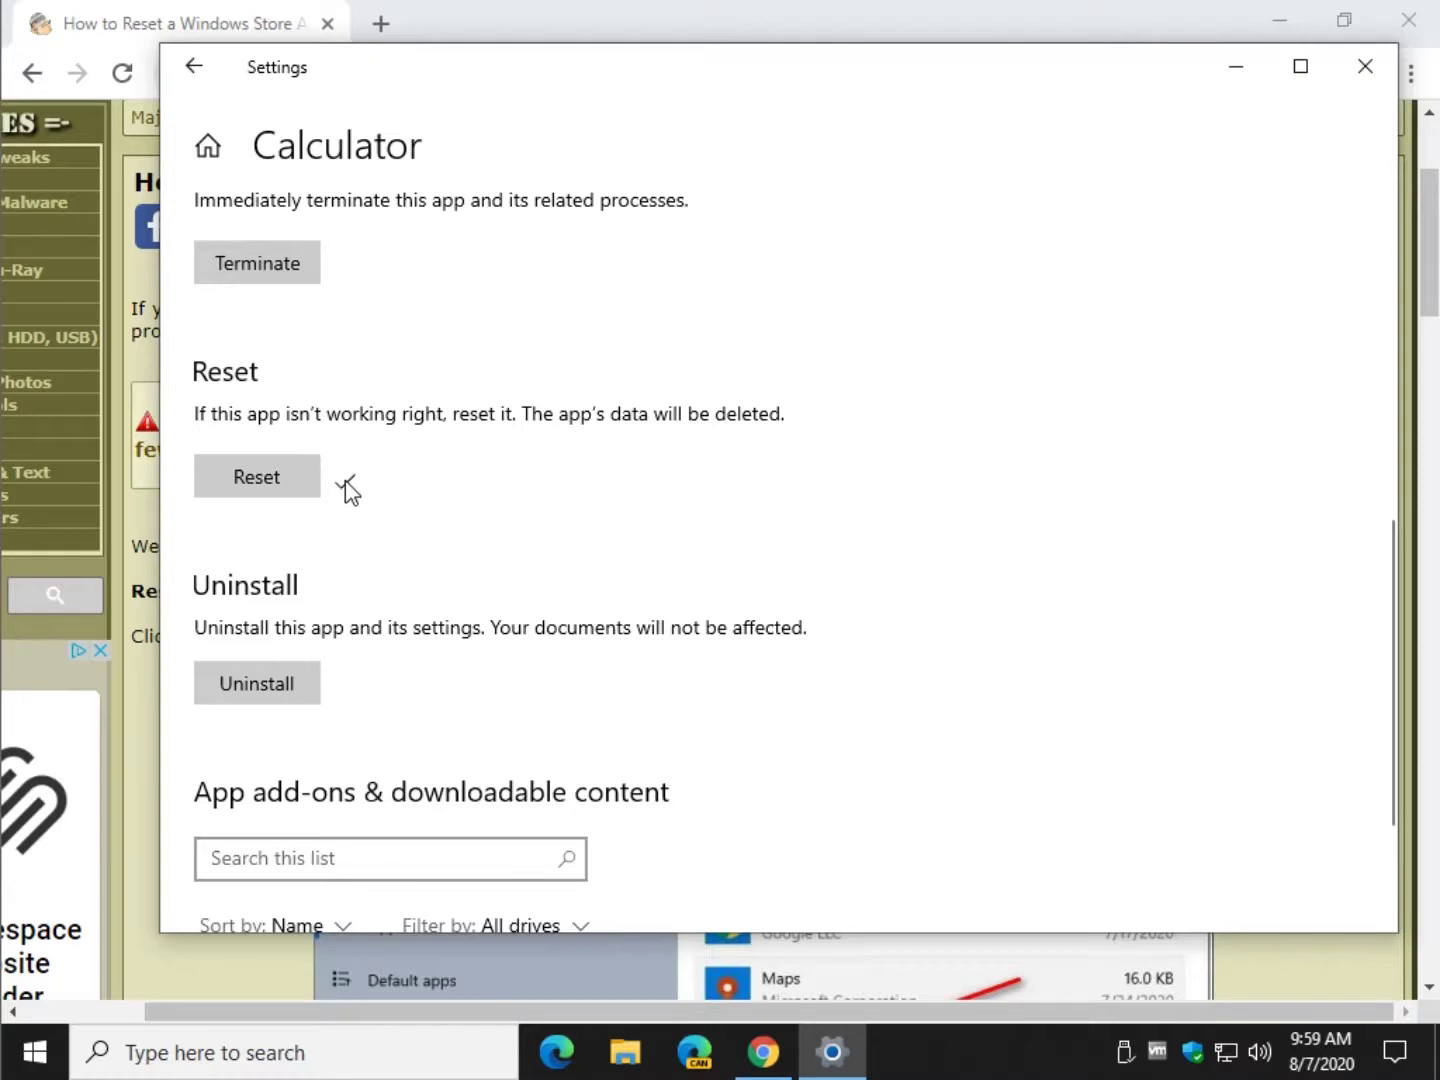
# - Try uninstalling Calculator and confirm, then close the Settings window
pyautogui.click(292, 689)
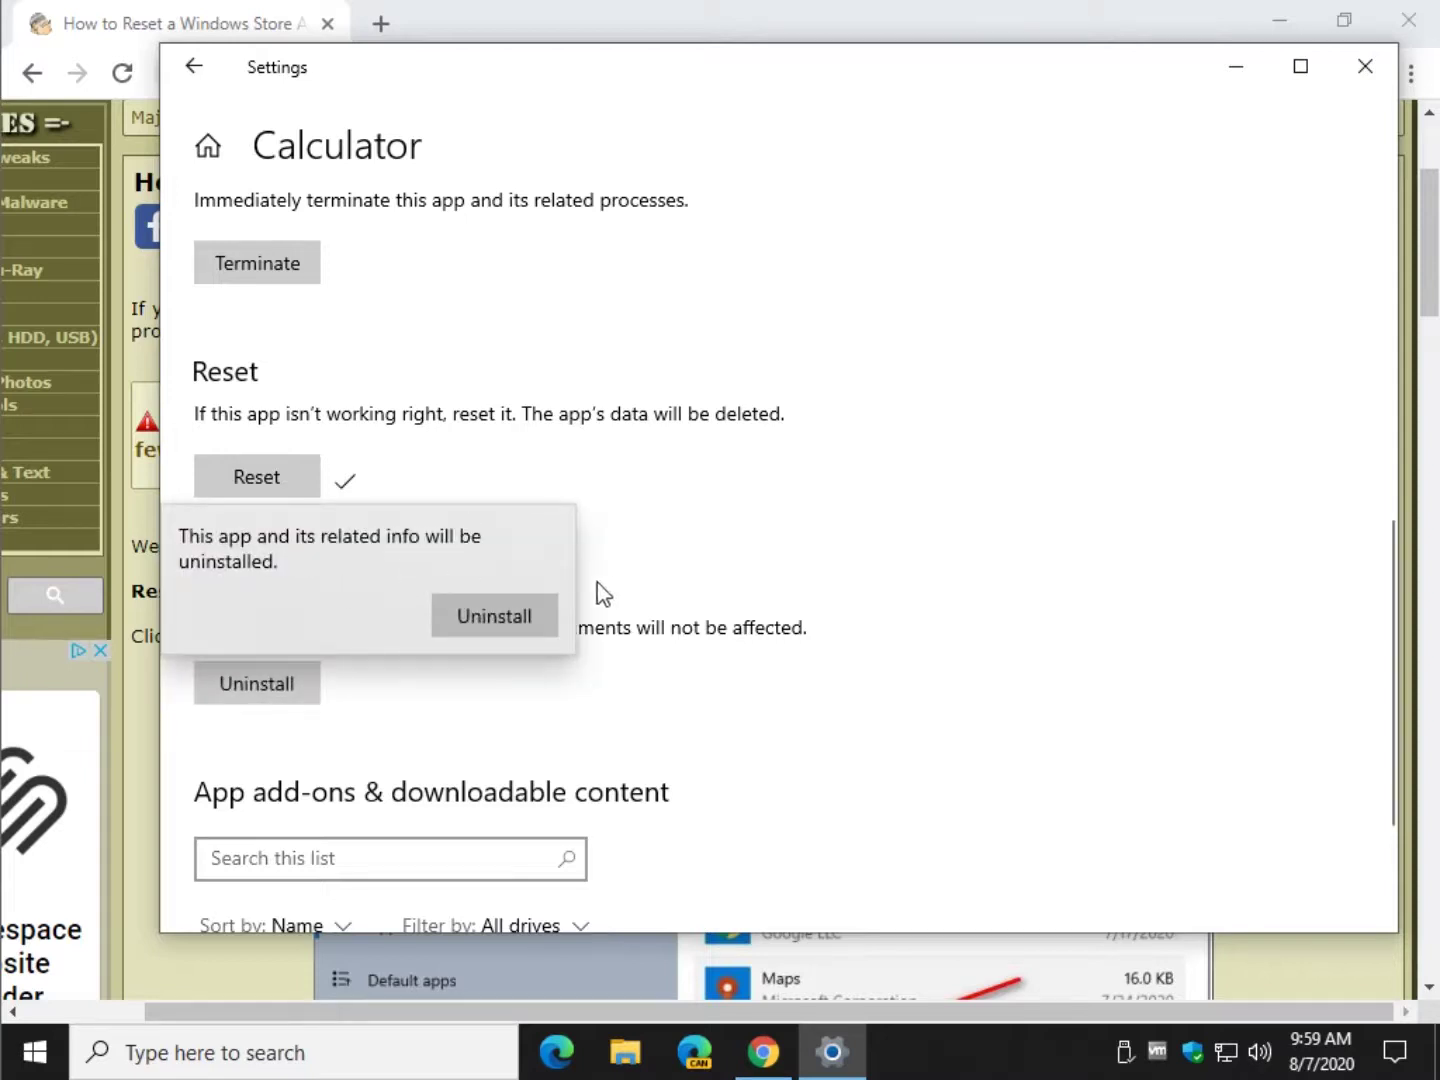
pyautogui.click(479, 612)
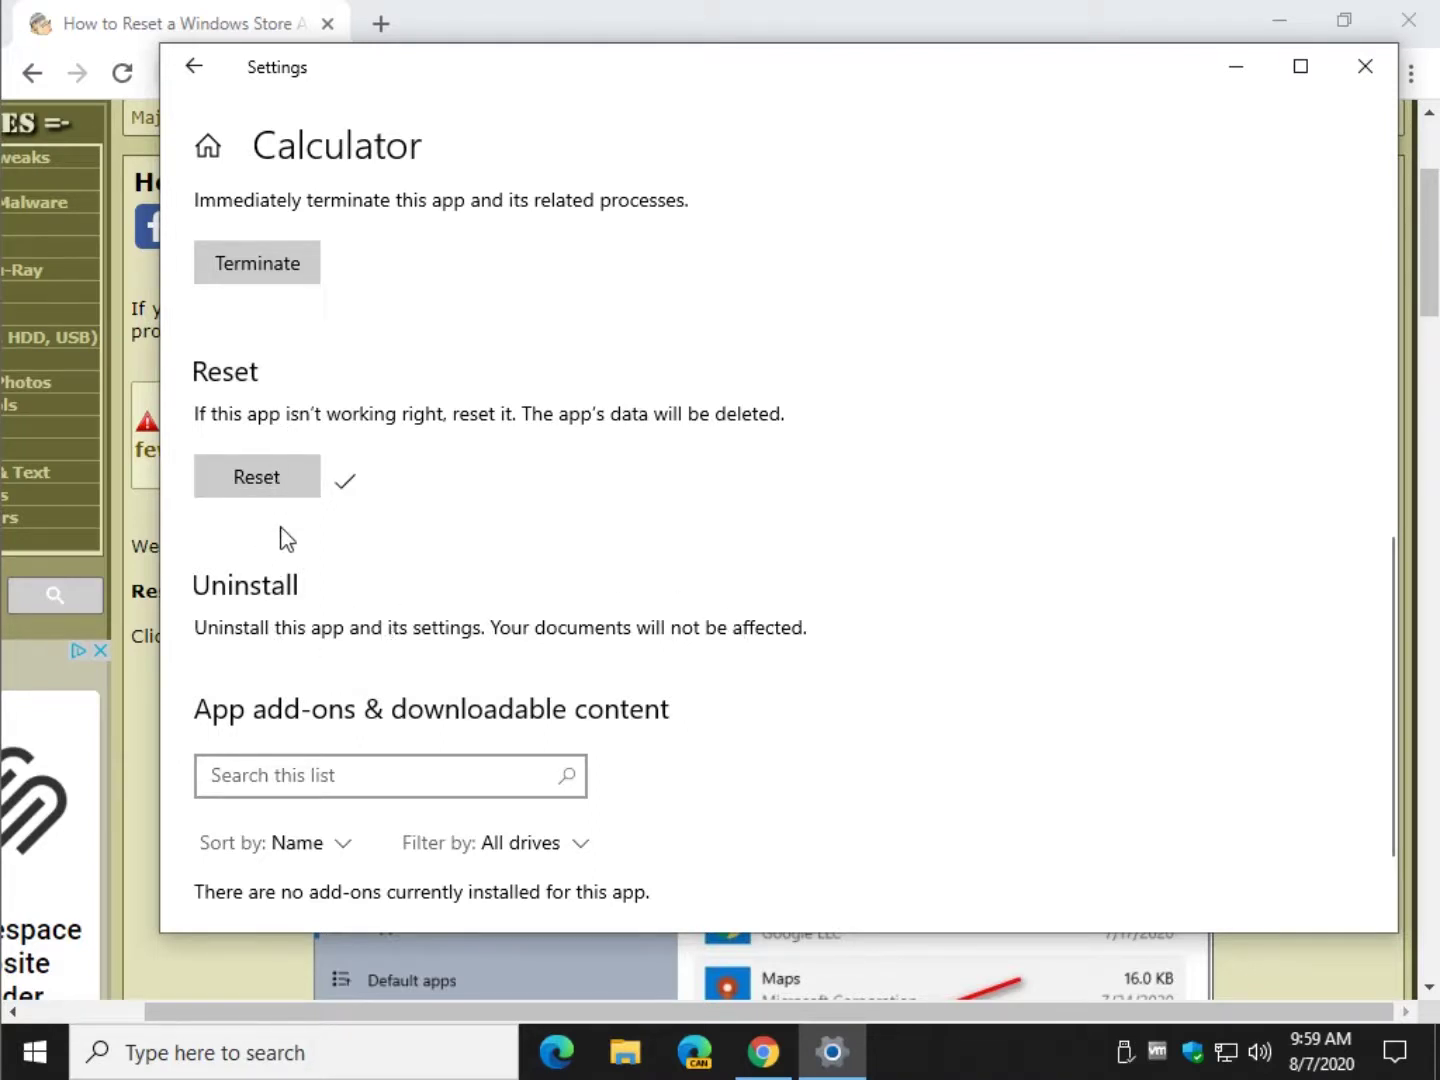
pyautogui.scroll(-1, 466, 602)
pyautogui.scroll(4, 461, 604)
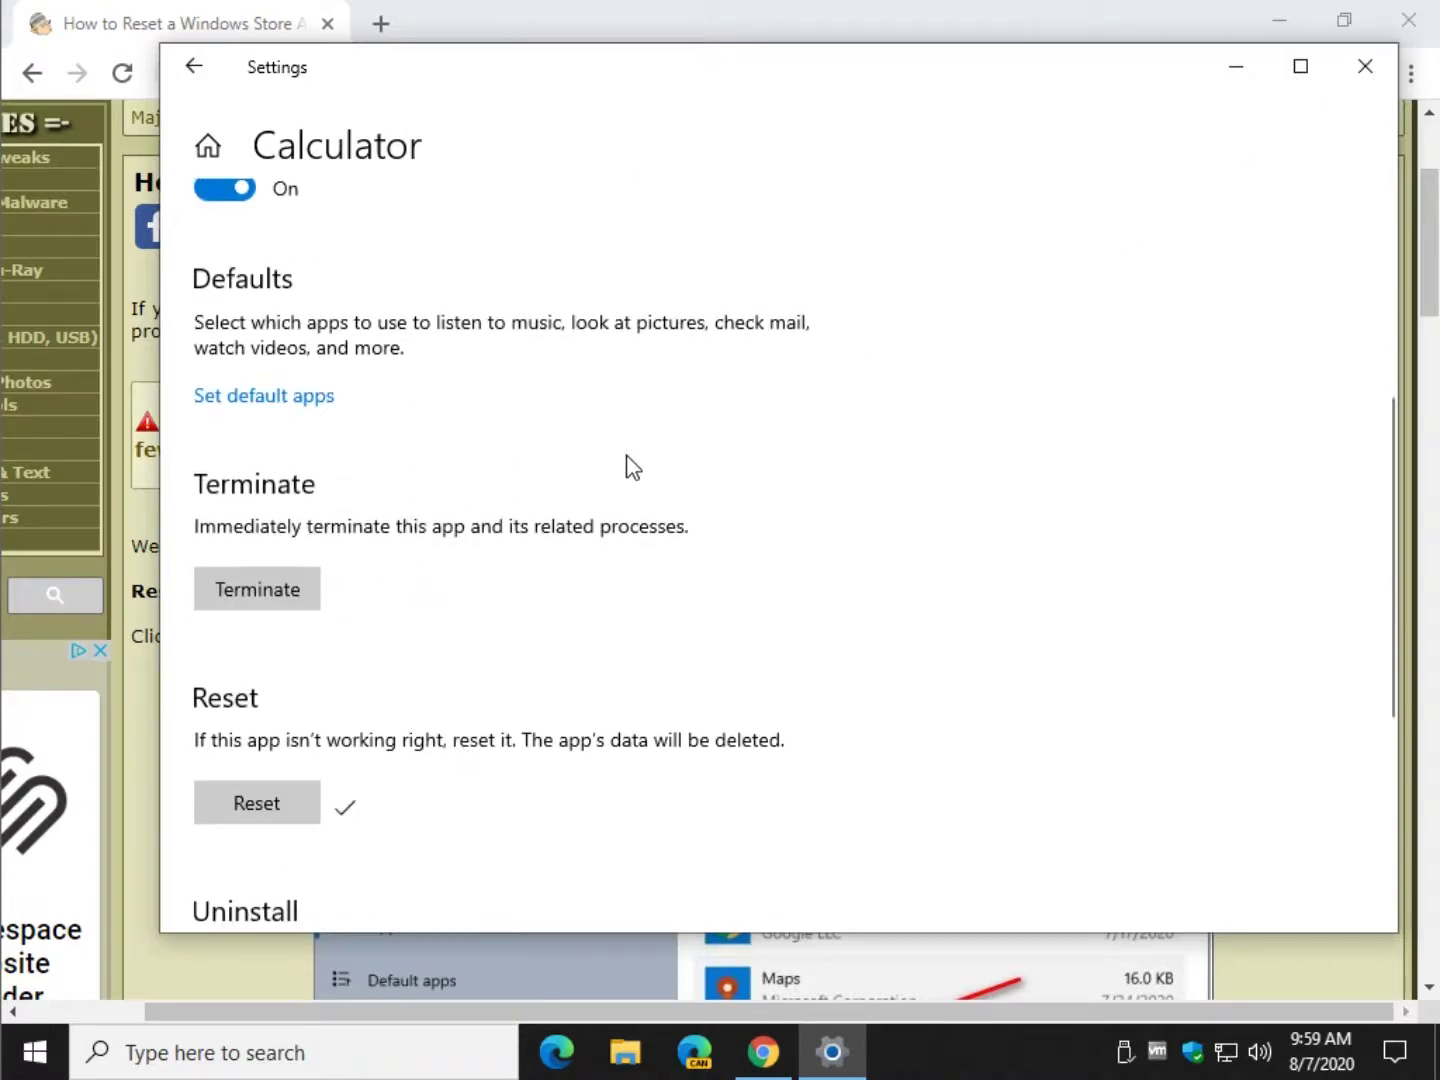
pyautogui.scroll(-1, 270, 592)
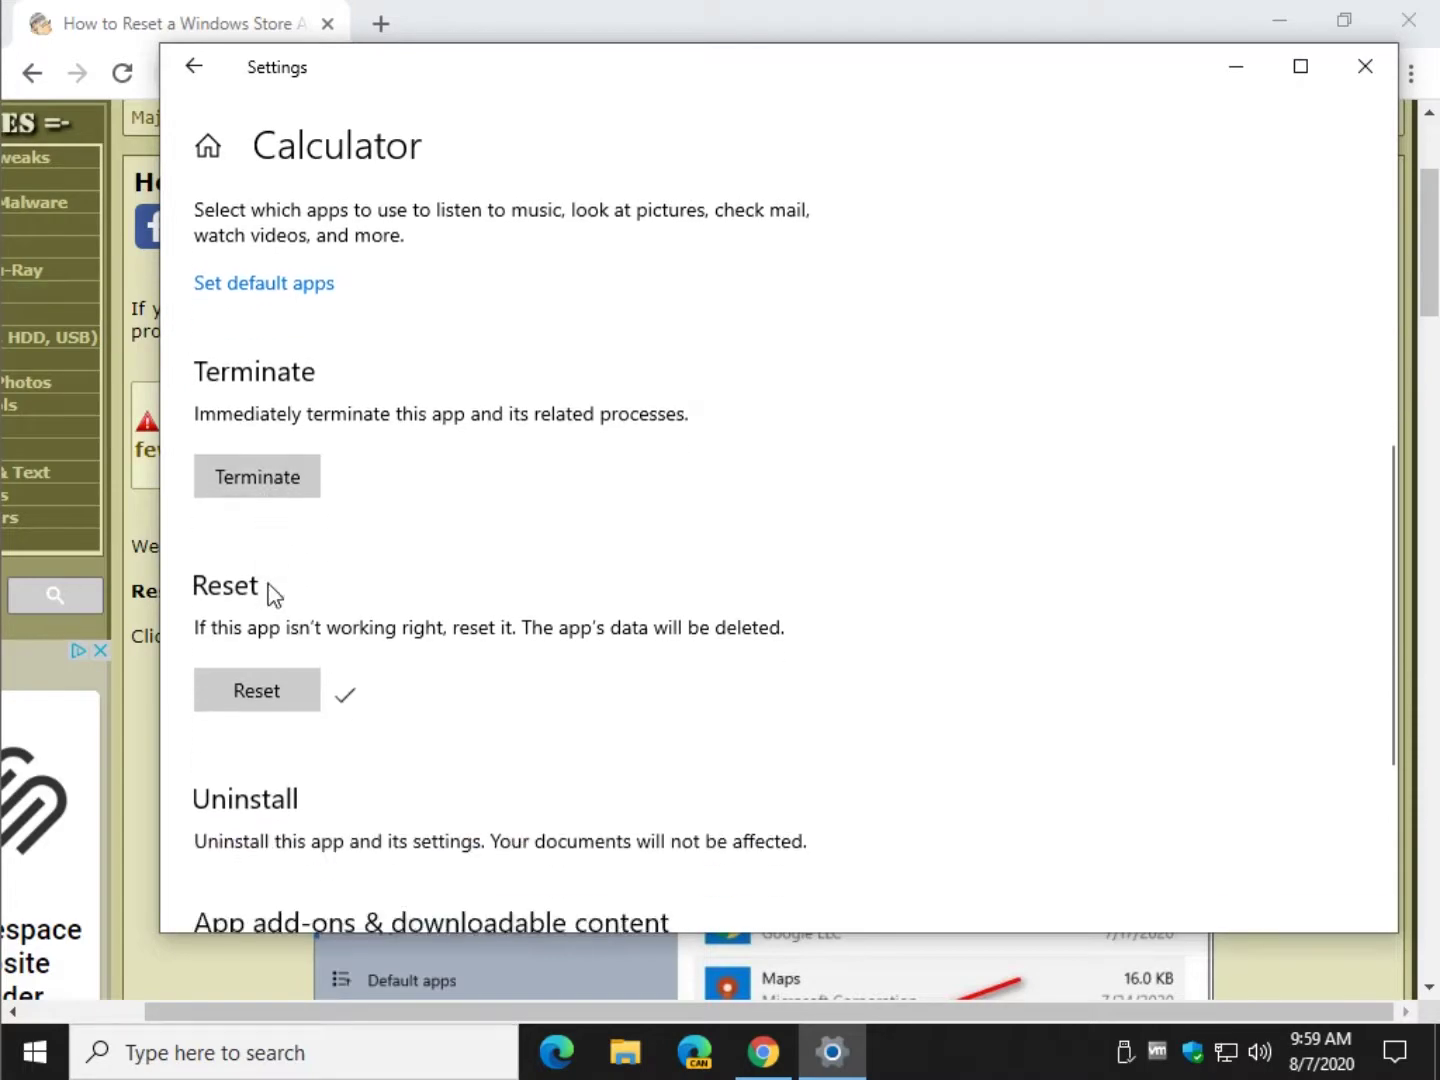
pyautogui.click(1365, 66)
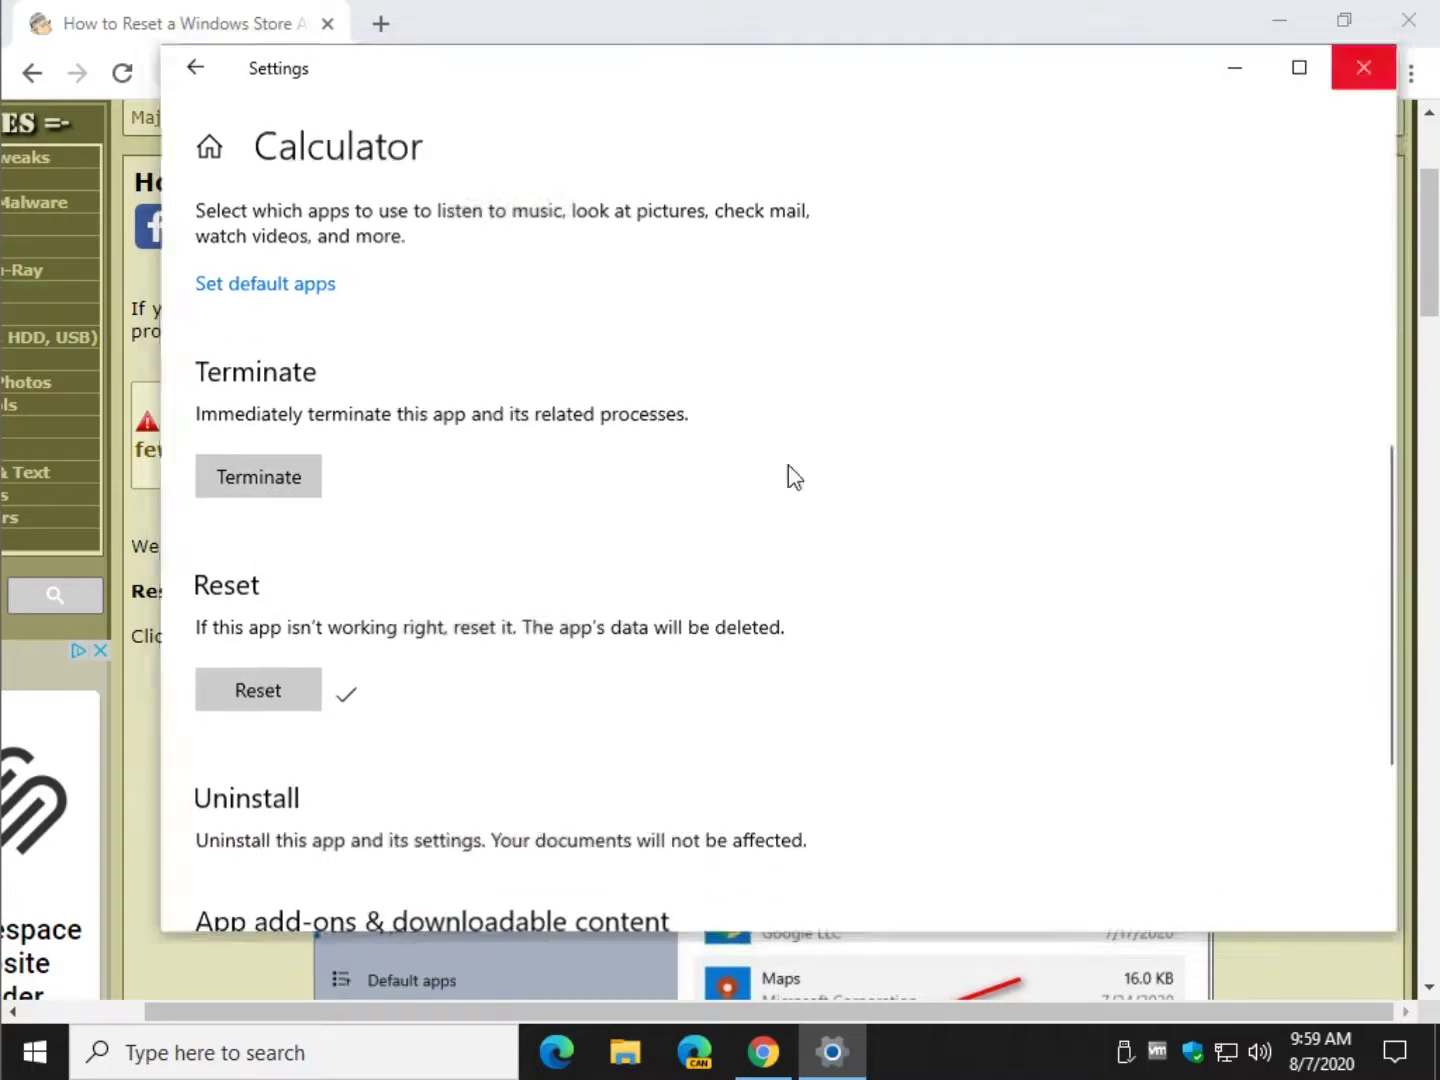
# - Scroll down the guide, then launch Windows PowerShell (Admin) and approve the UAC prompt
pyautogui.scroll(-5, 310, 460)
pyautogui.scroll(-3, 248, 518)
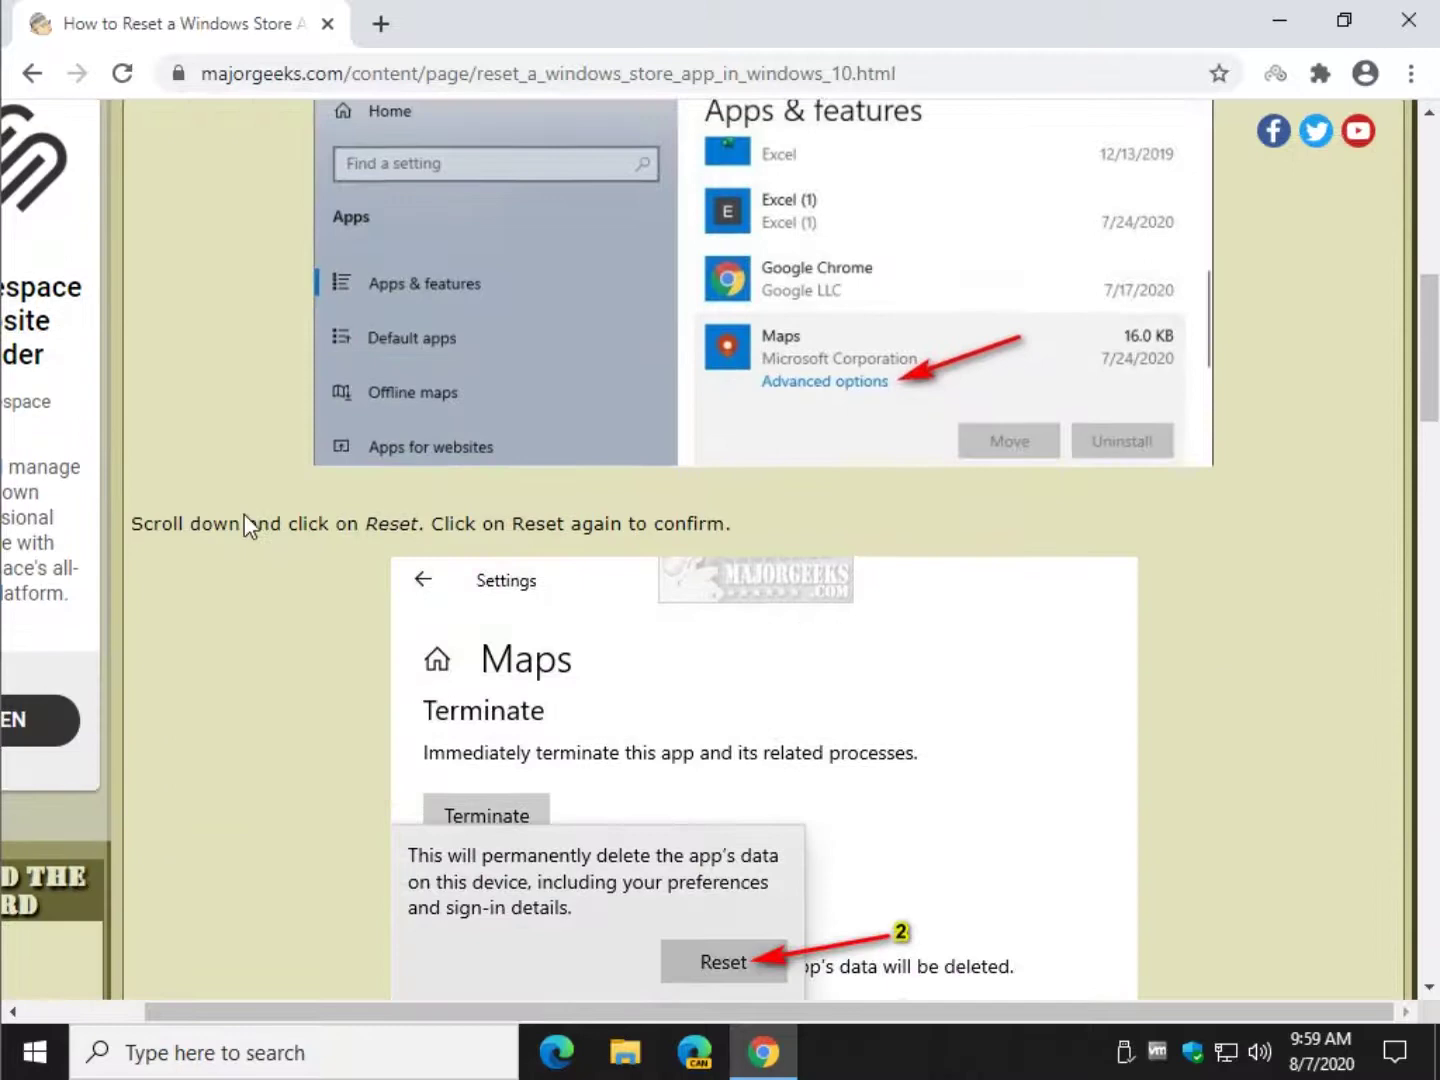
pyautogui.scroll(-2, 244, 515)
pyautogui.scroll(-8, 245, 514)
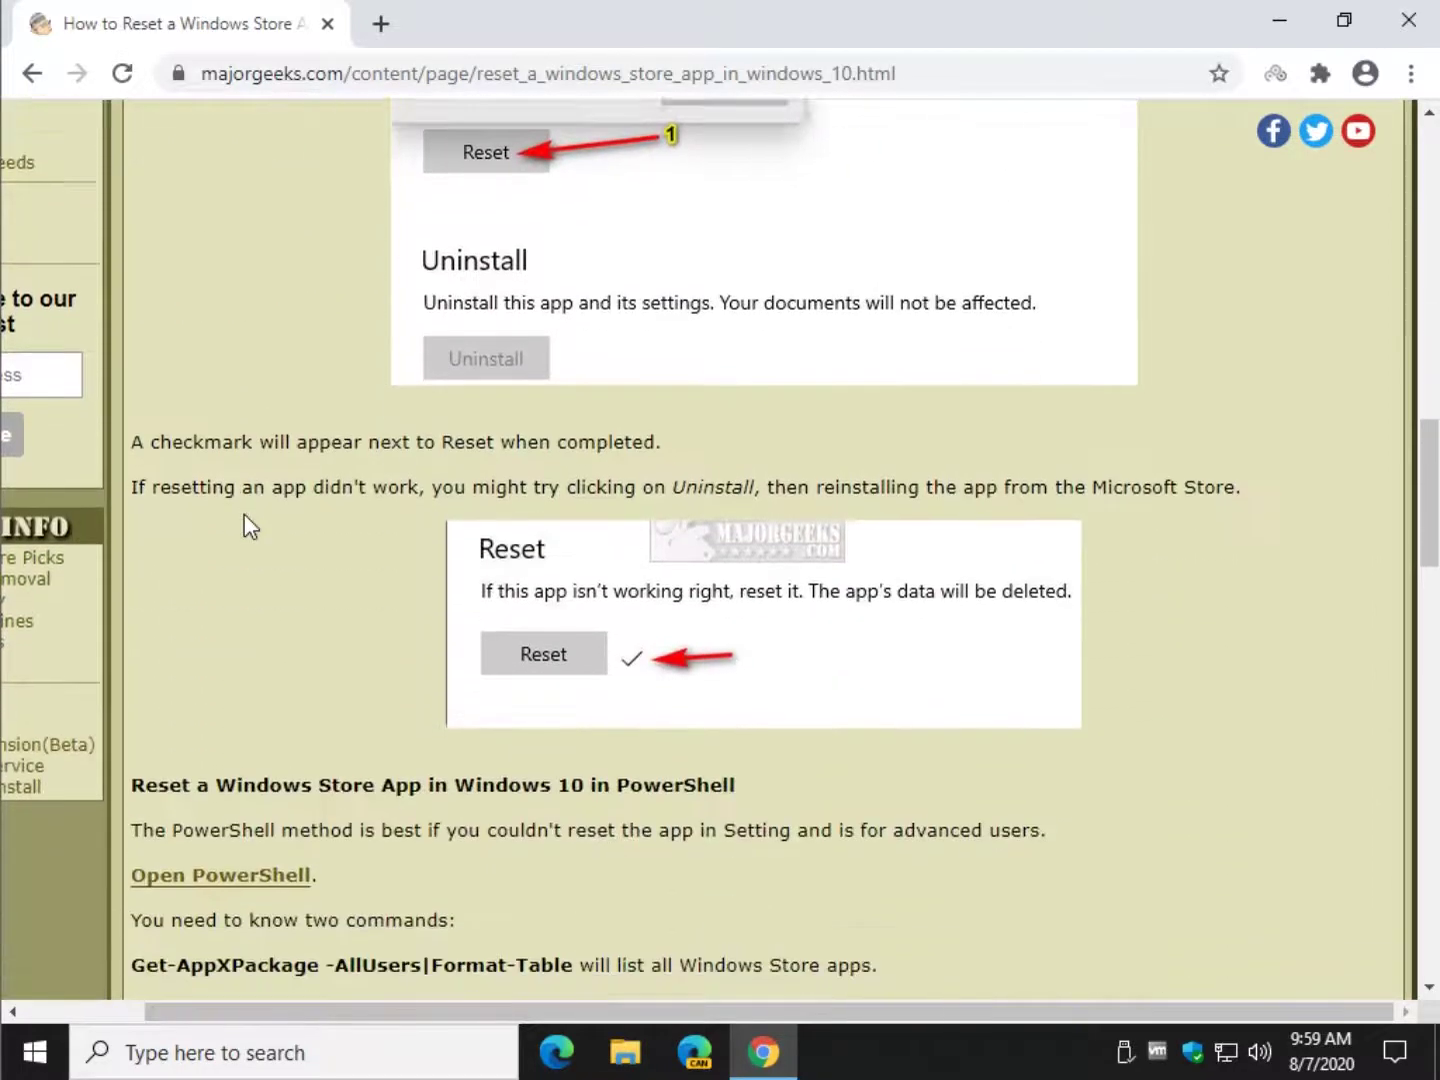
pyautogui.scroll(-1, 246, 514)
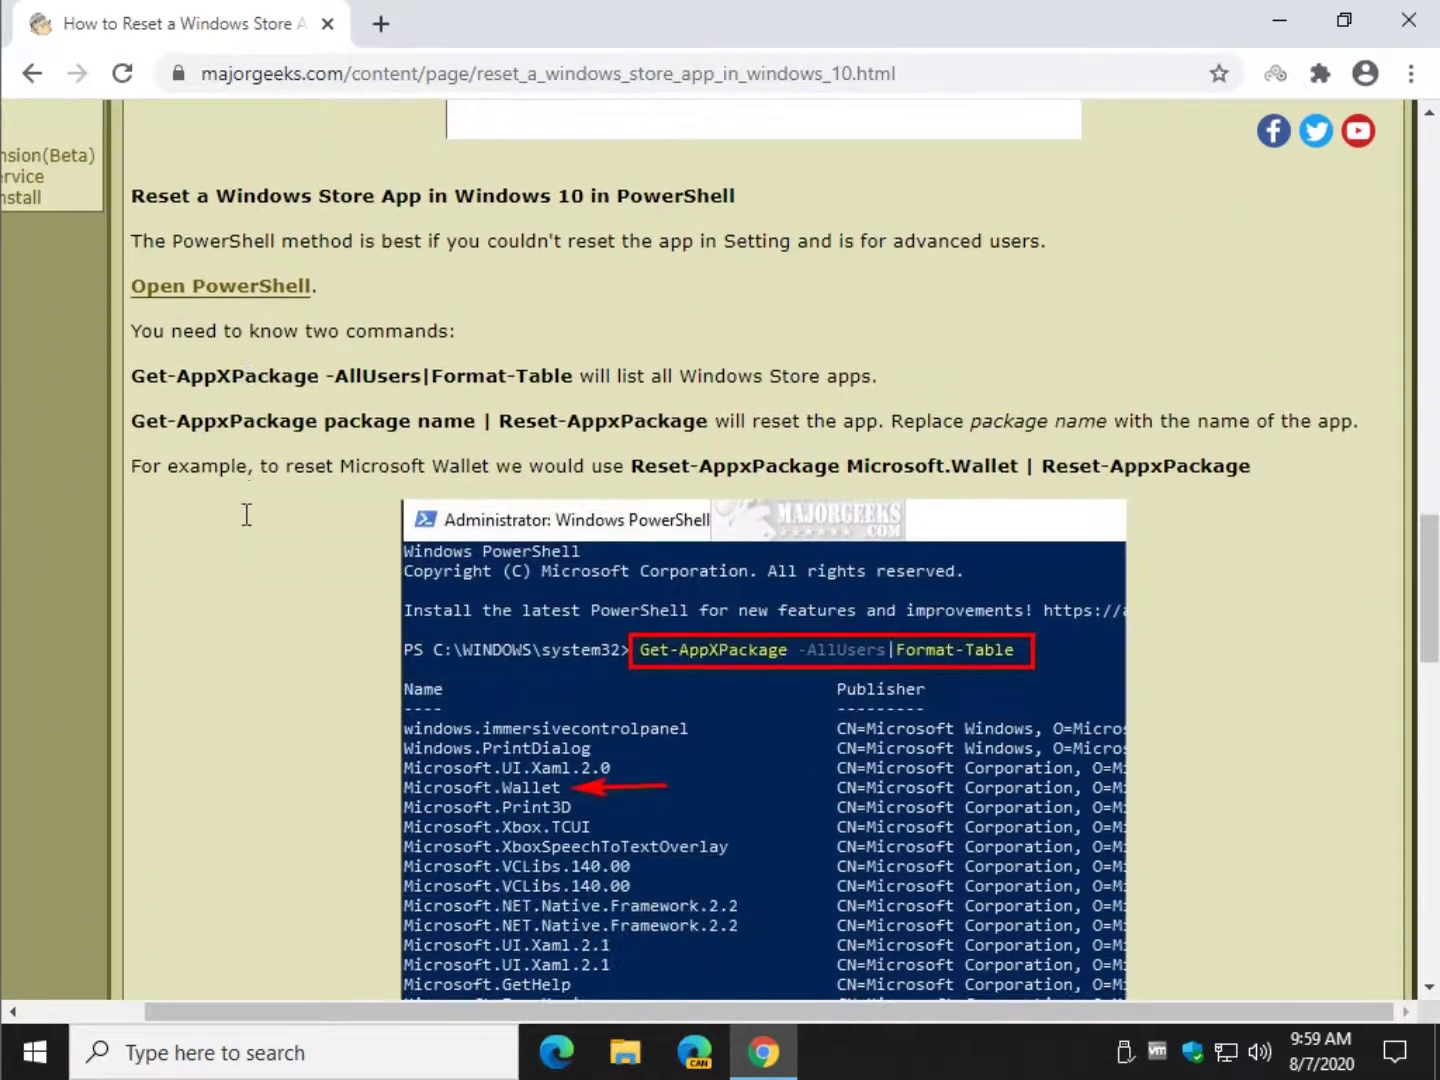
pyautogui.press('super+x')
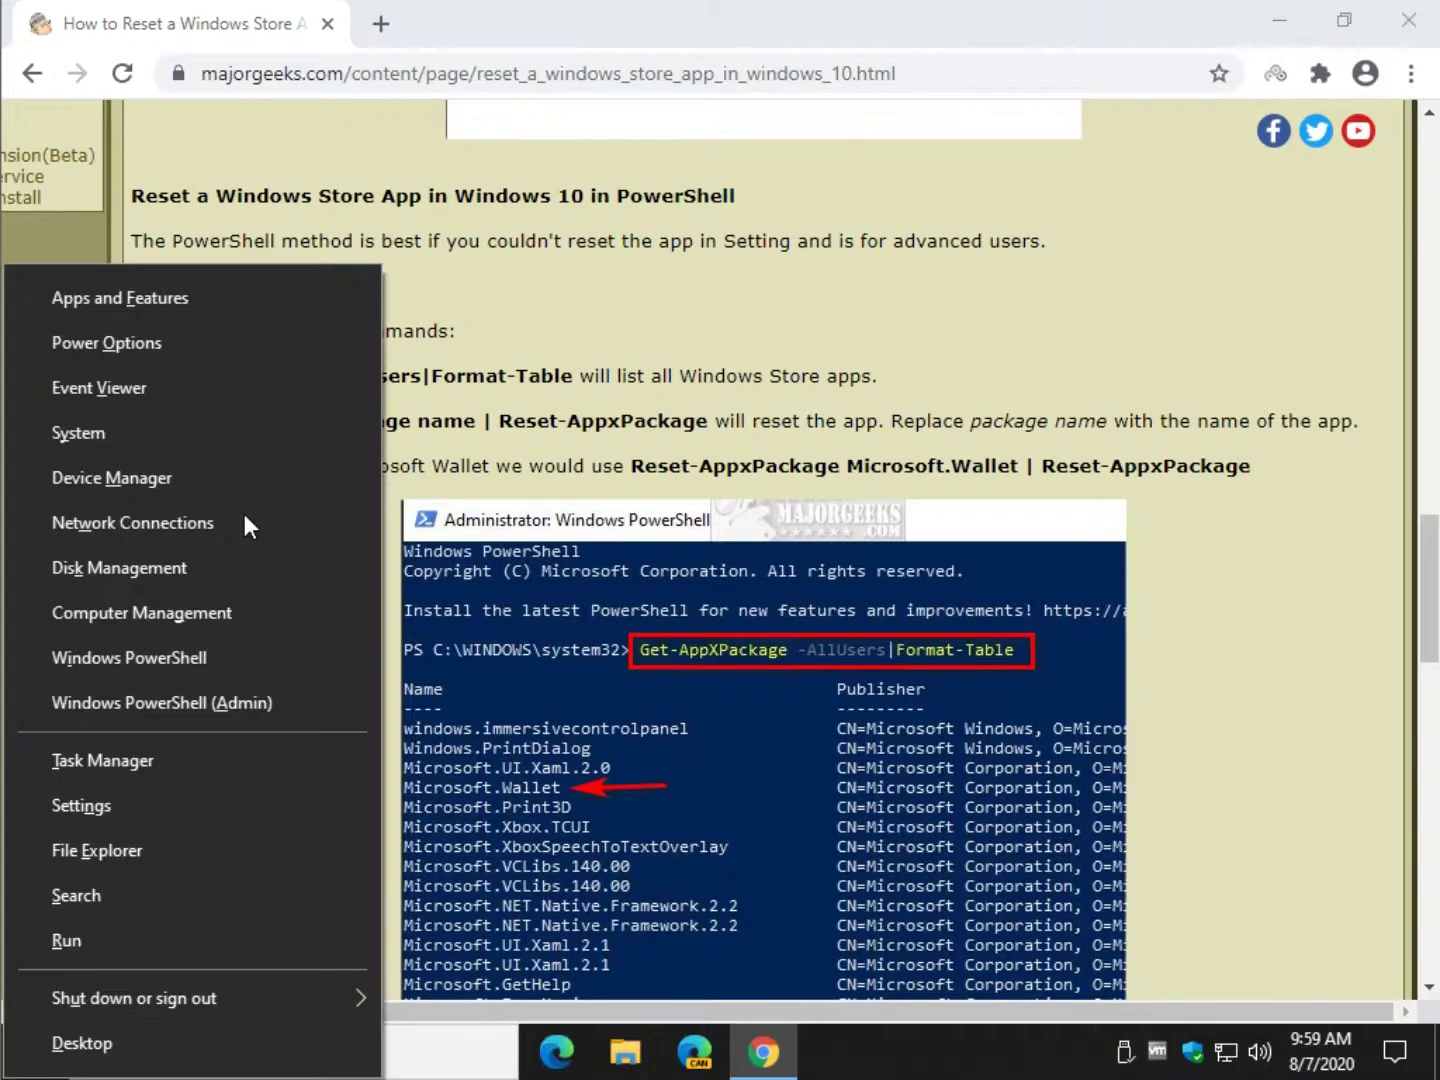
pyautogui.click(266, 709)
pyautogui.click(691, 702)
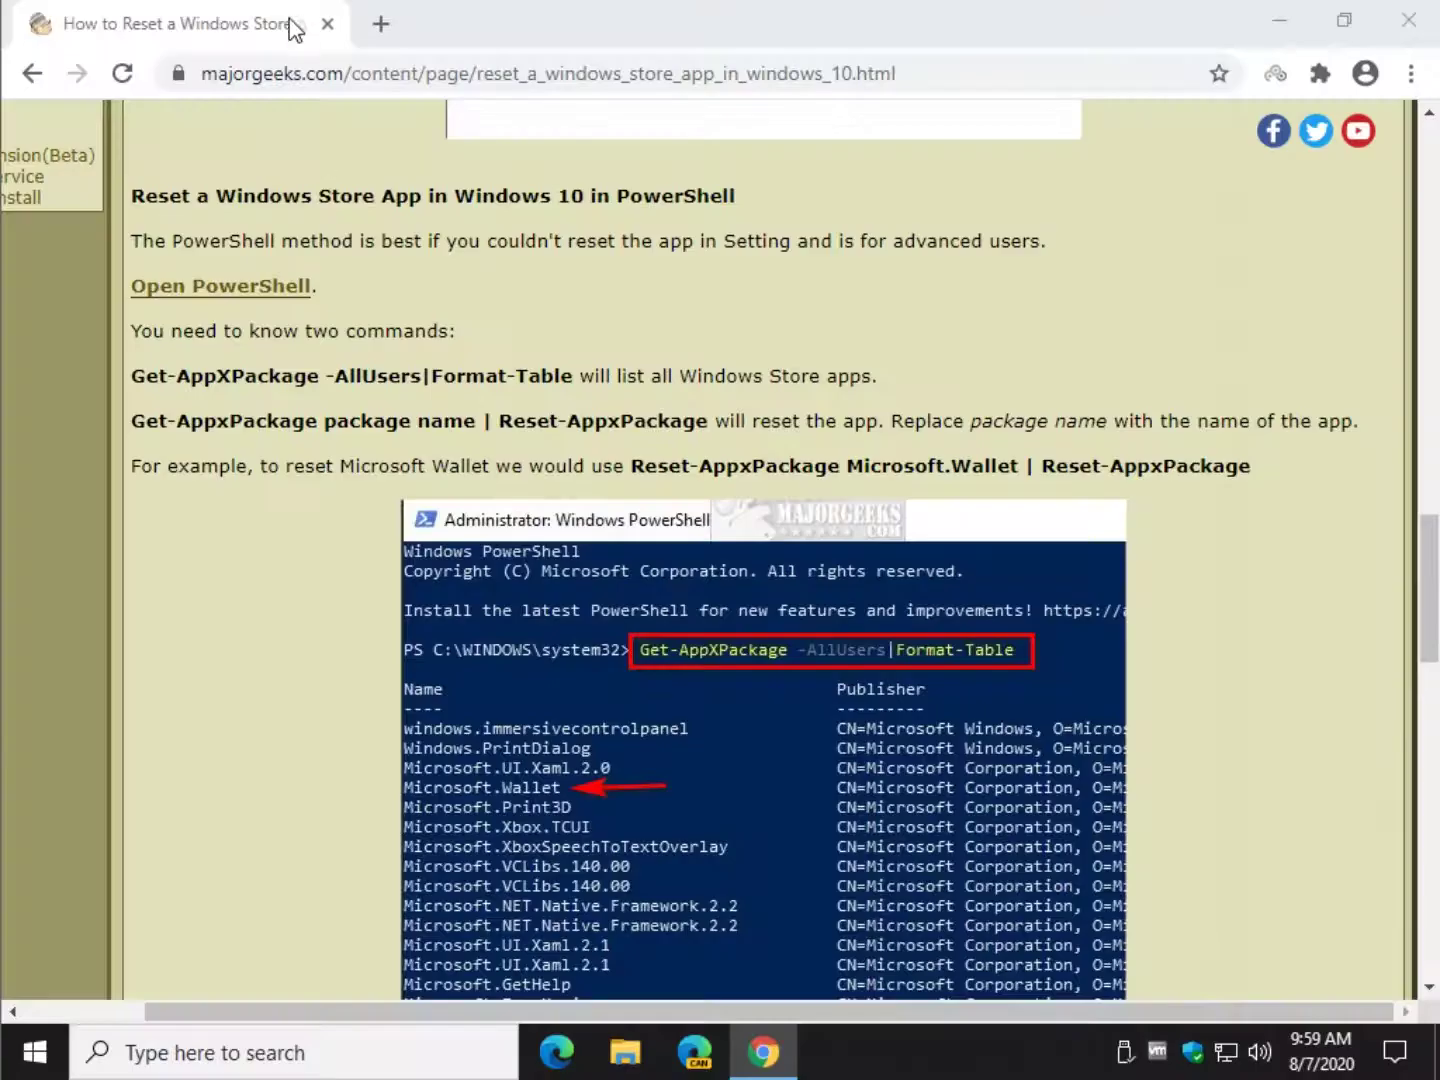
# - Shrink and reposition the PowerShell window, then select the article's Store-app listing command
pyautogui.moveTo(86, 42); pyautogui.dragTo(216, 340)
pyautogui.moveTo(591, 360); pyautogui.dragTo(770, 168)
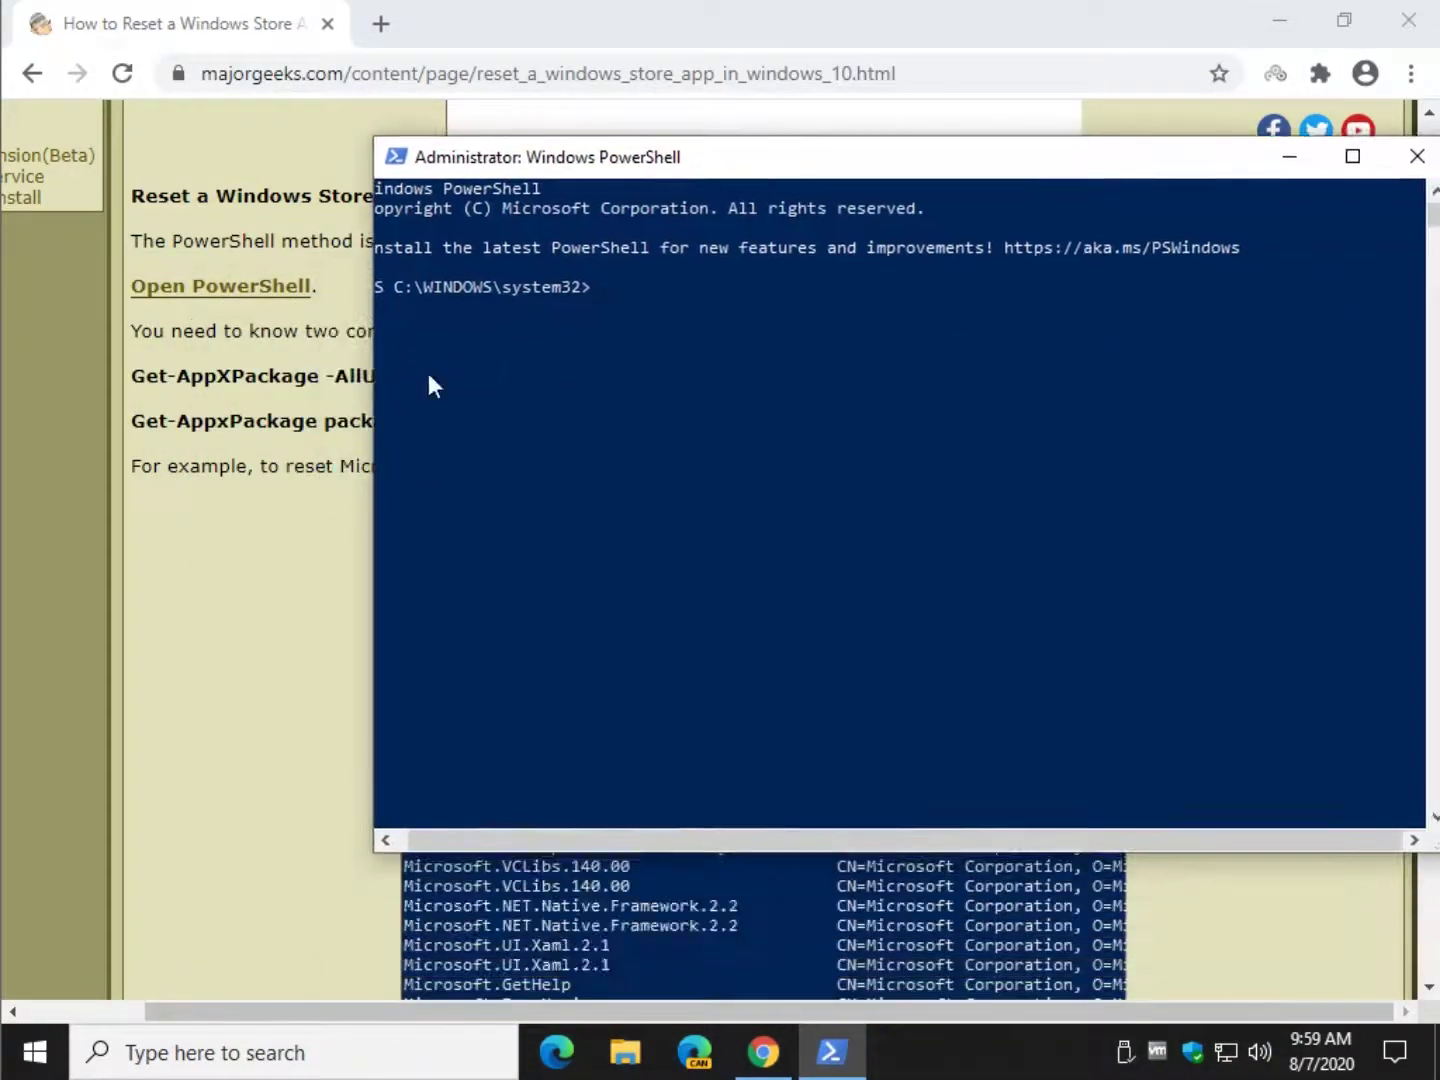
pyautogui.click(224, 482)
pyautogui.moveTo(140, 380); pyautogui.dragTo(571, 377)
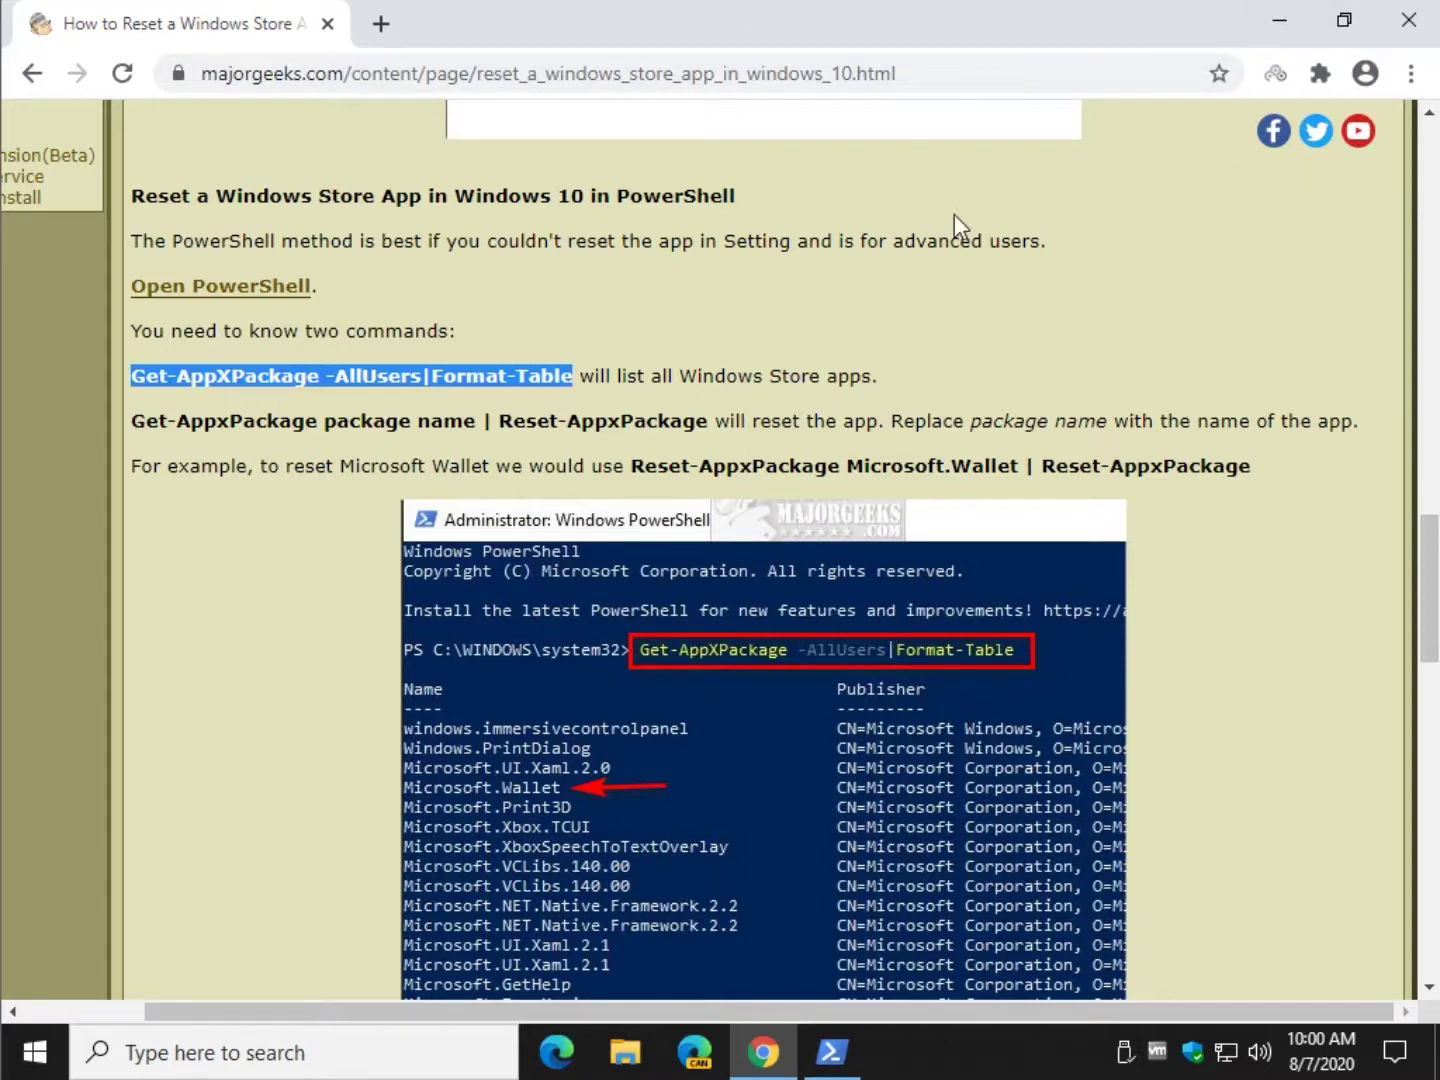
# - Copy the selected Get-AppXPackage -AllUsers|Format-Table command from the article
pyautogui.rightClick(371, 368)
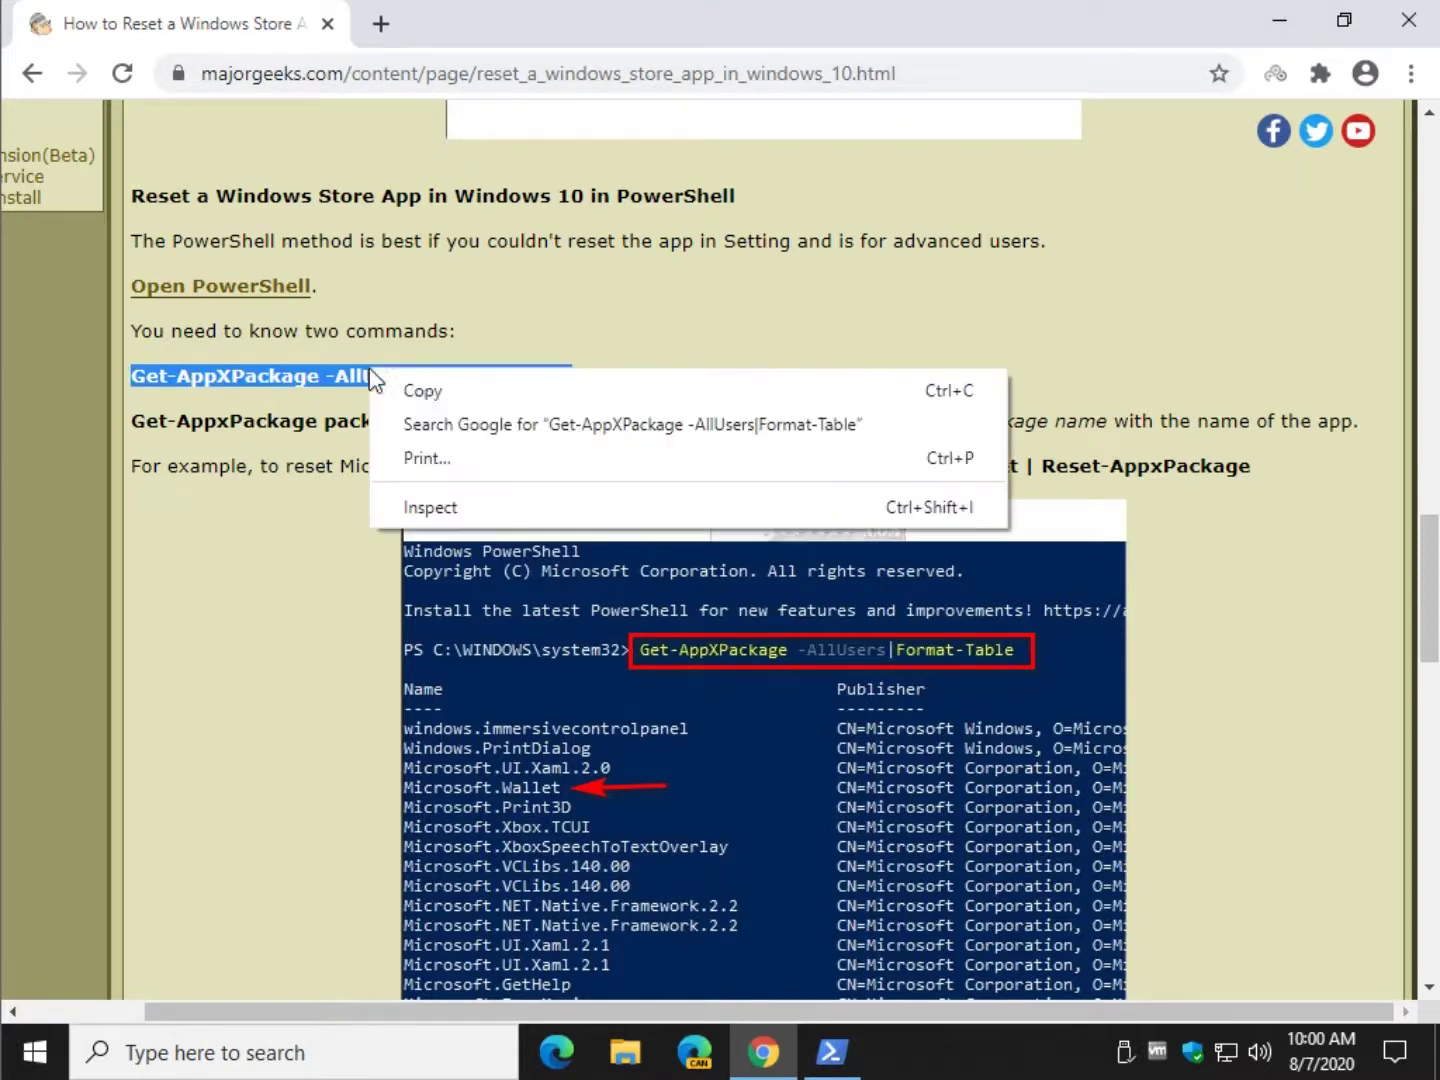
pyautogui.click(432, 392)
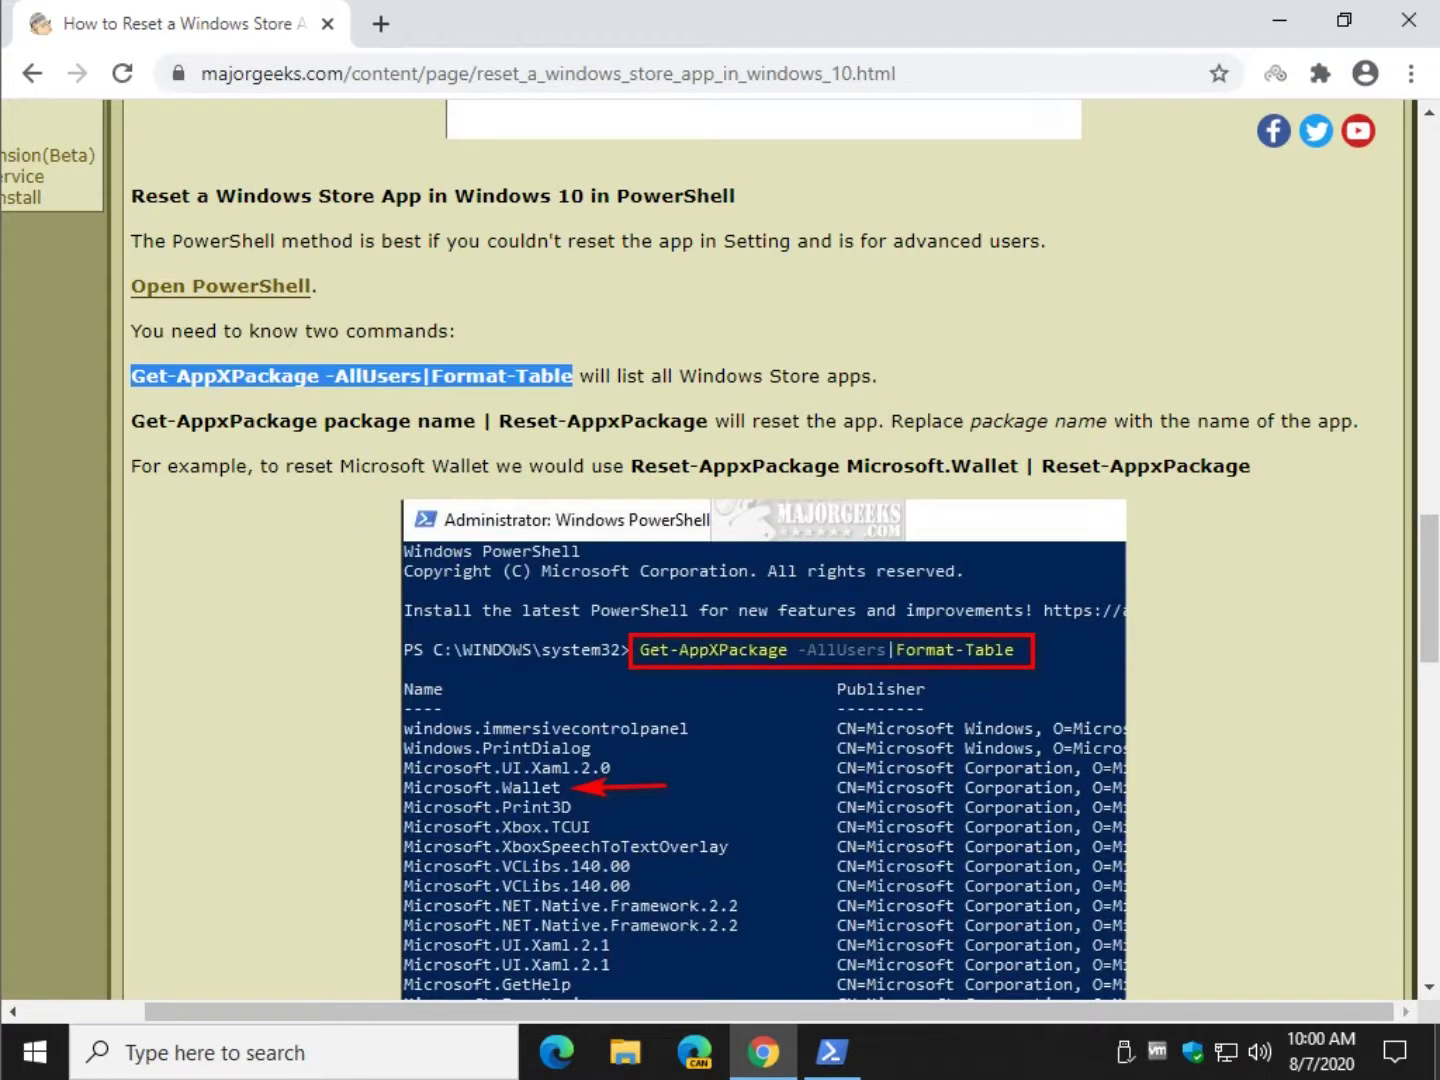
# - Paste Get-AppXPackage -AllUsers|Format-Table at the admin PowerShell prompt and run it
pyautogui.click(833, 1052)
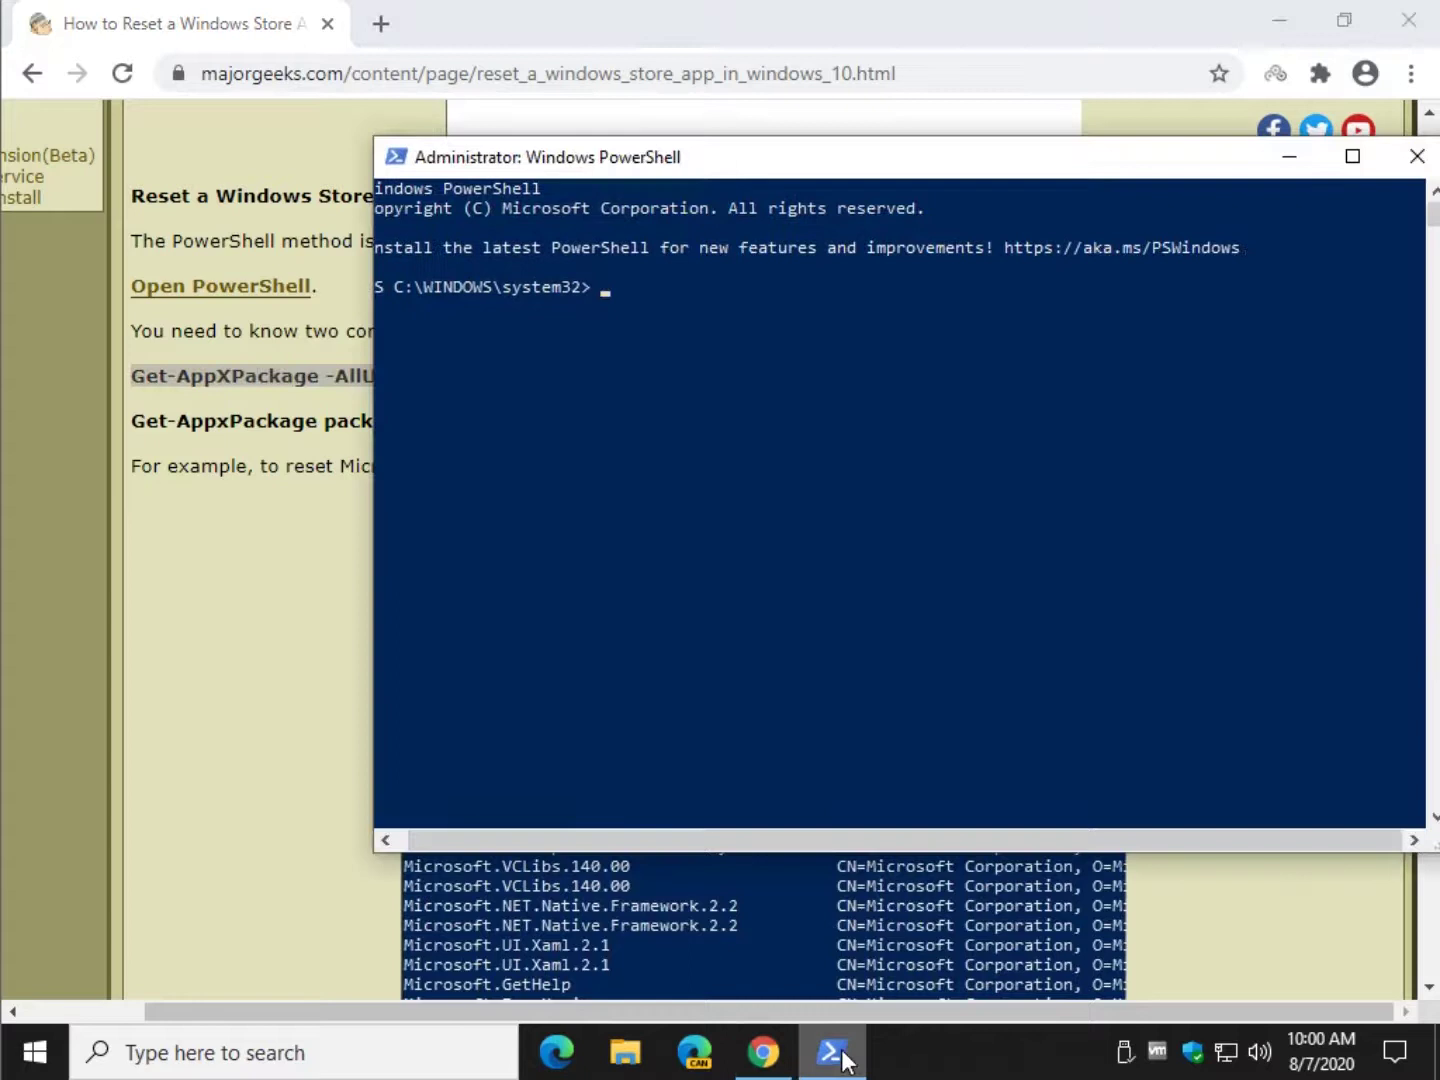
pyautogui.hotkey('ctrl', 'v')
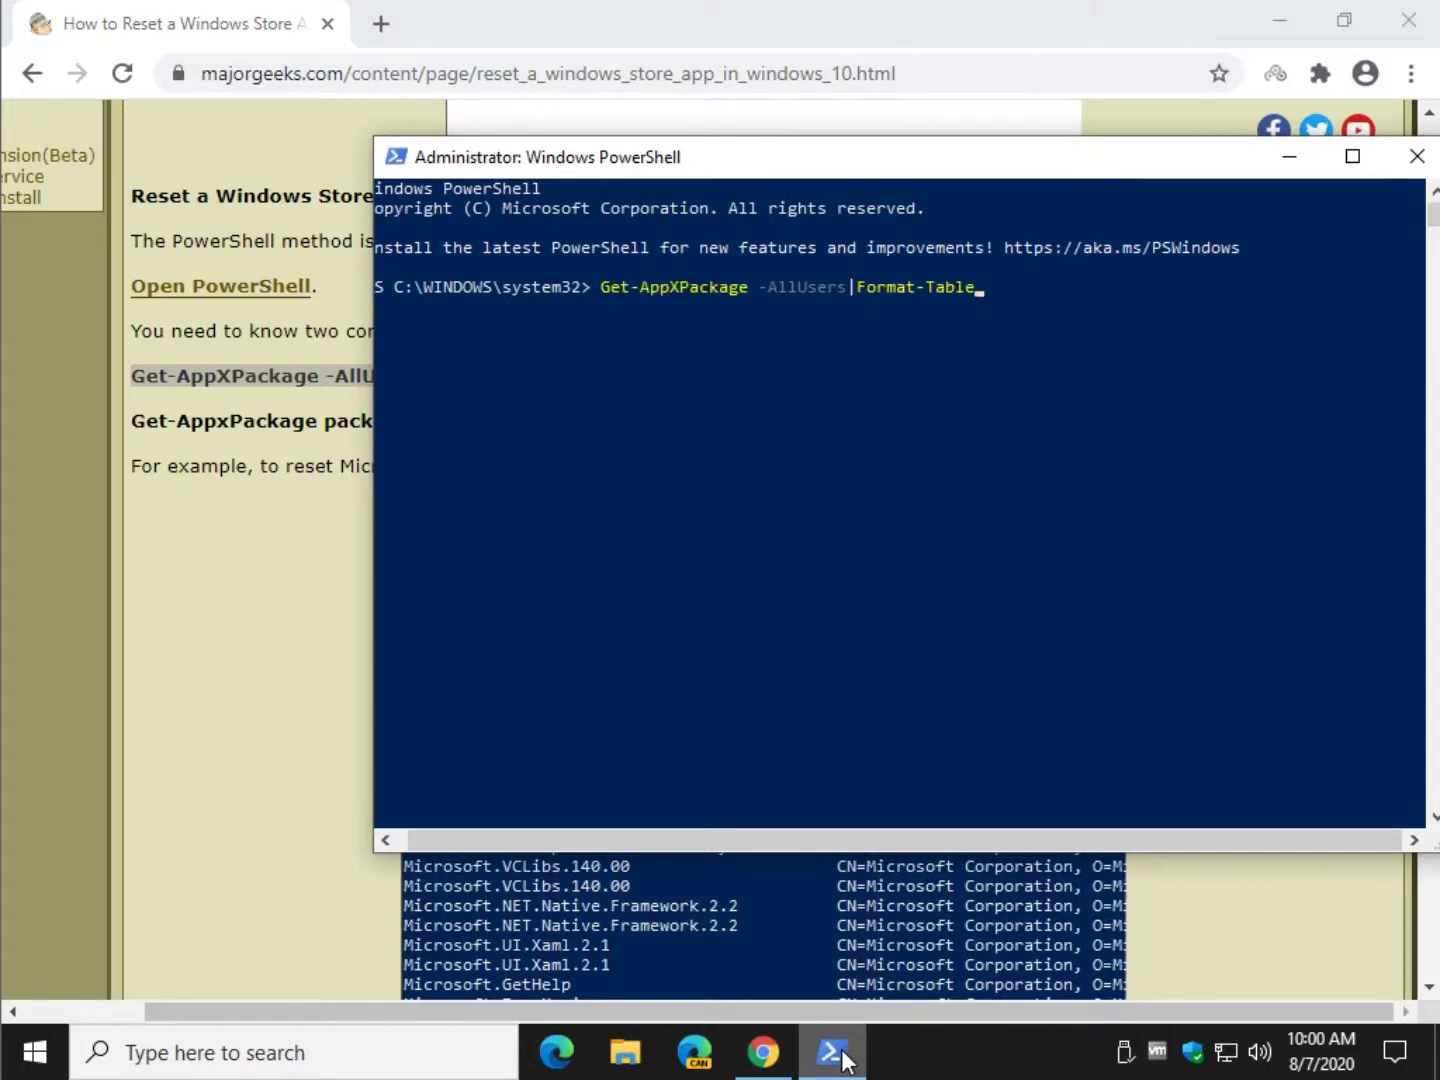
pyautogui.press('Return')
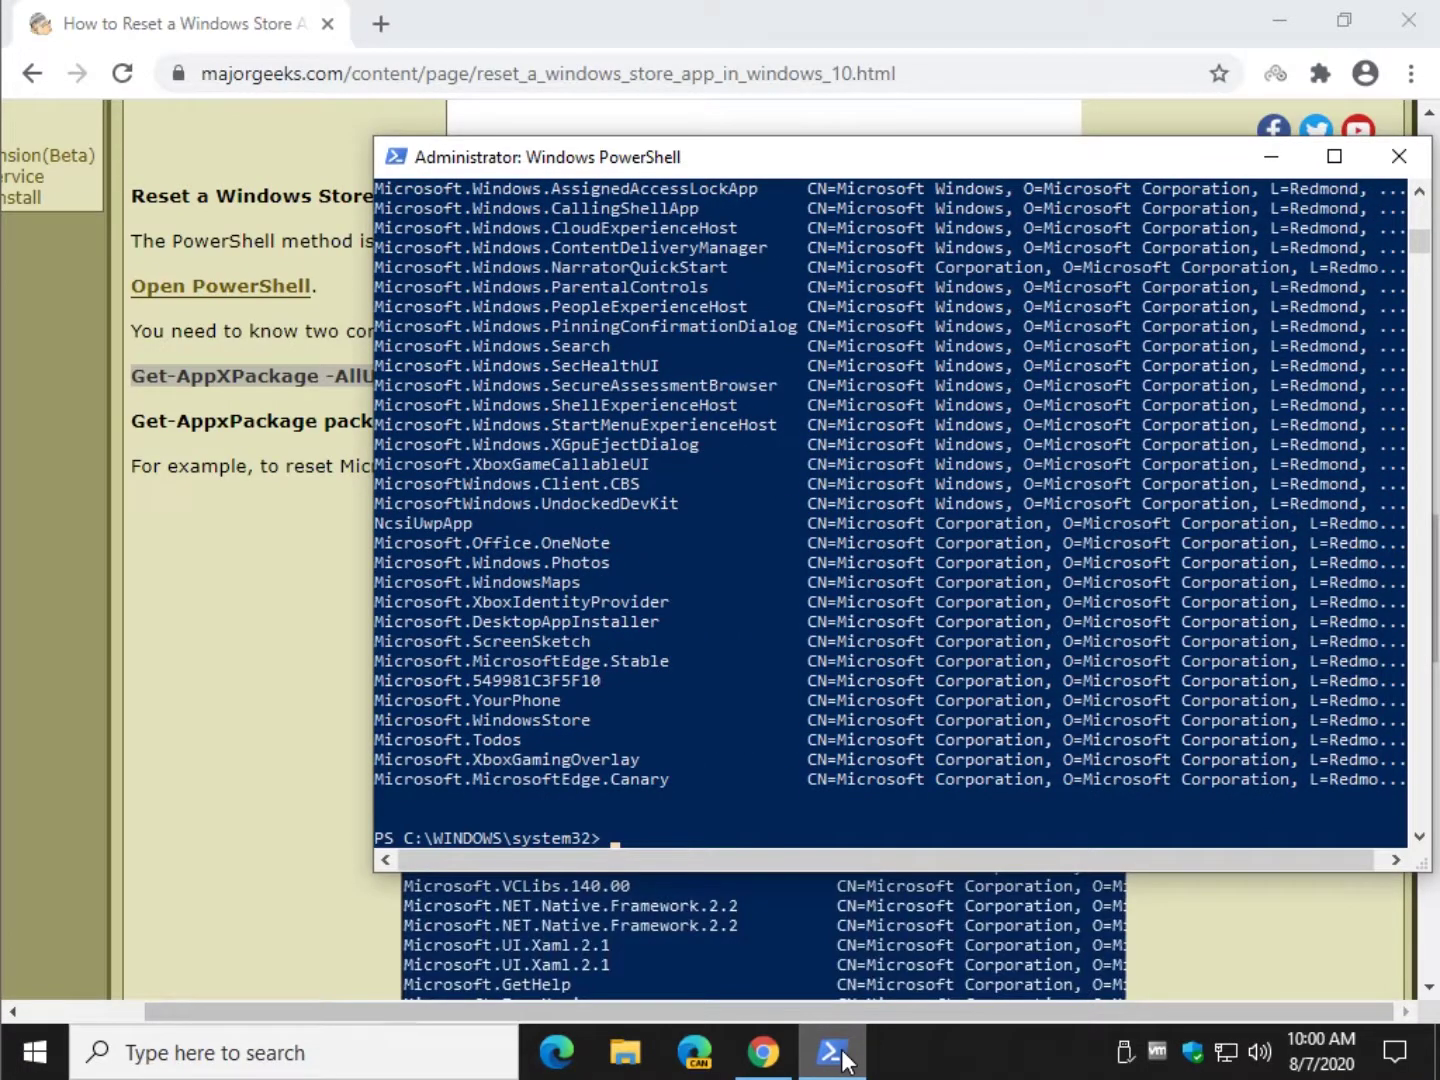
# - Scroll the article down and select the Get-AppxPackage … | Reset-AppxPackage command line
pyautogui.click(232, 533)
pyautogui.scroll(-2, 239, 538)
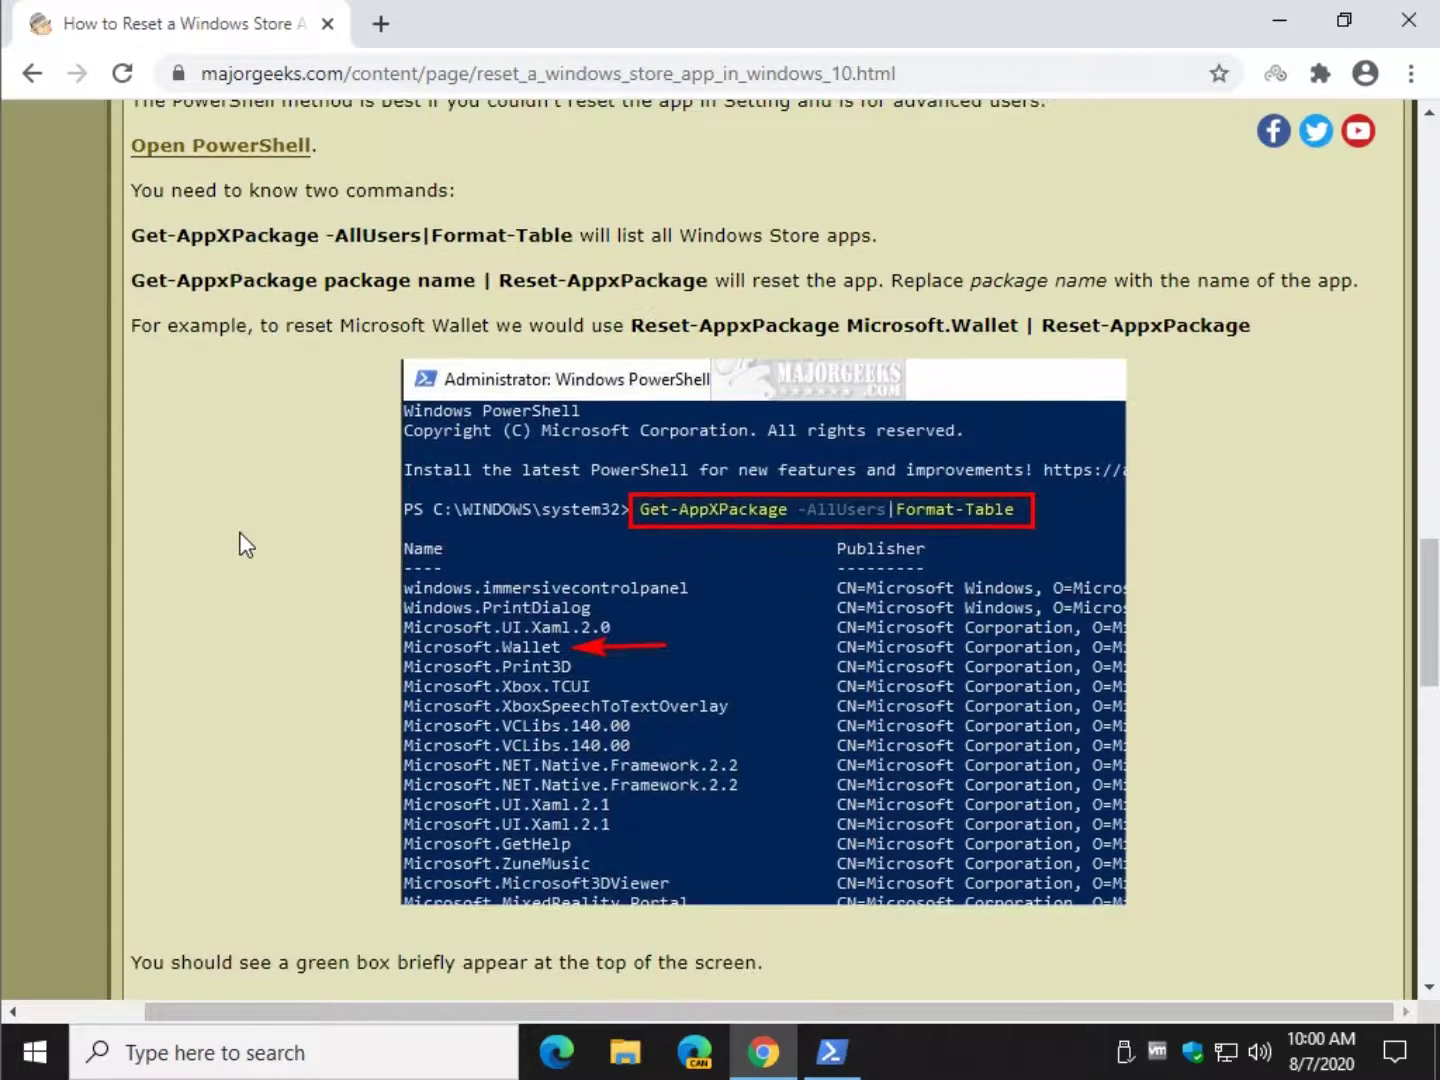
pyautogui.moveTo(147, 280); pyautogui.dragTo(710, 280)
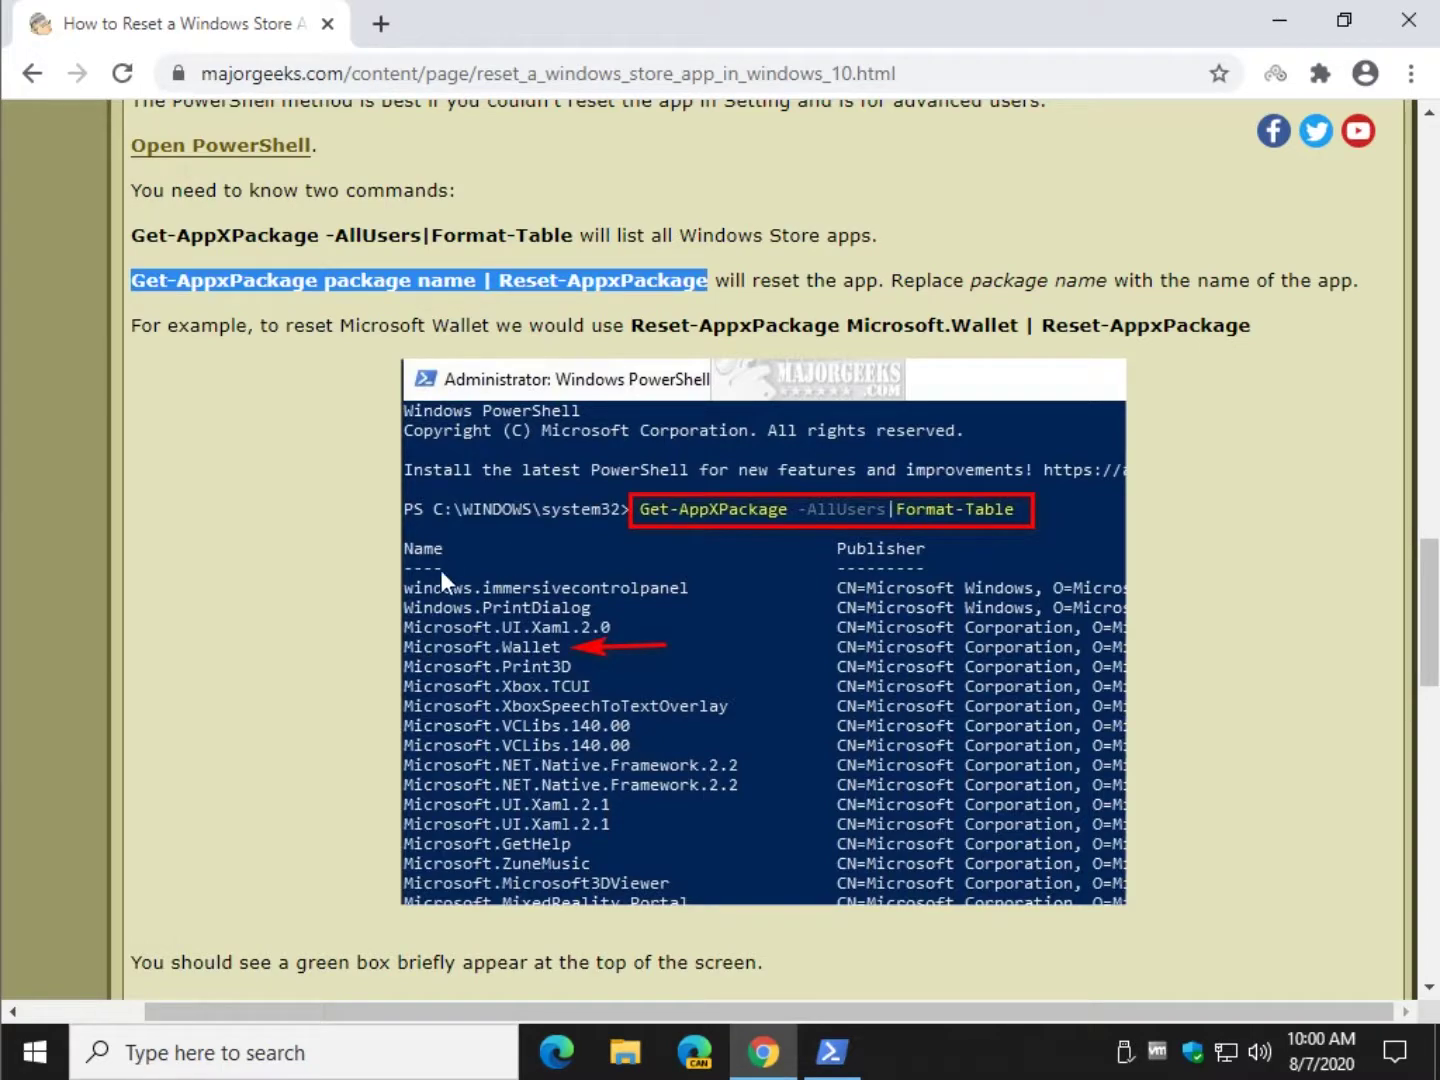
pyautogui.click(832, 1052)
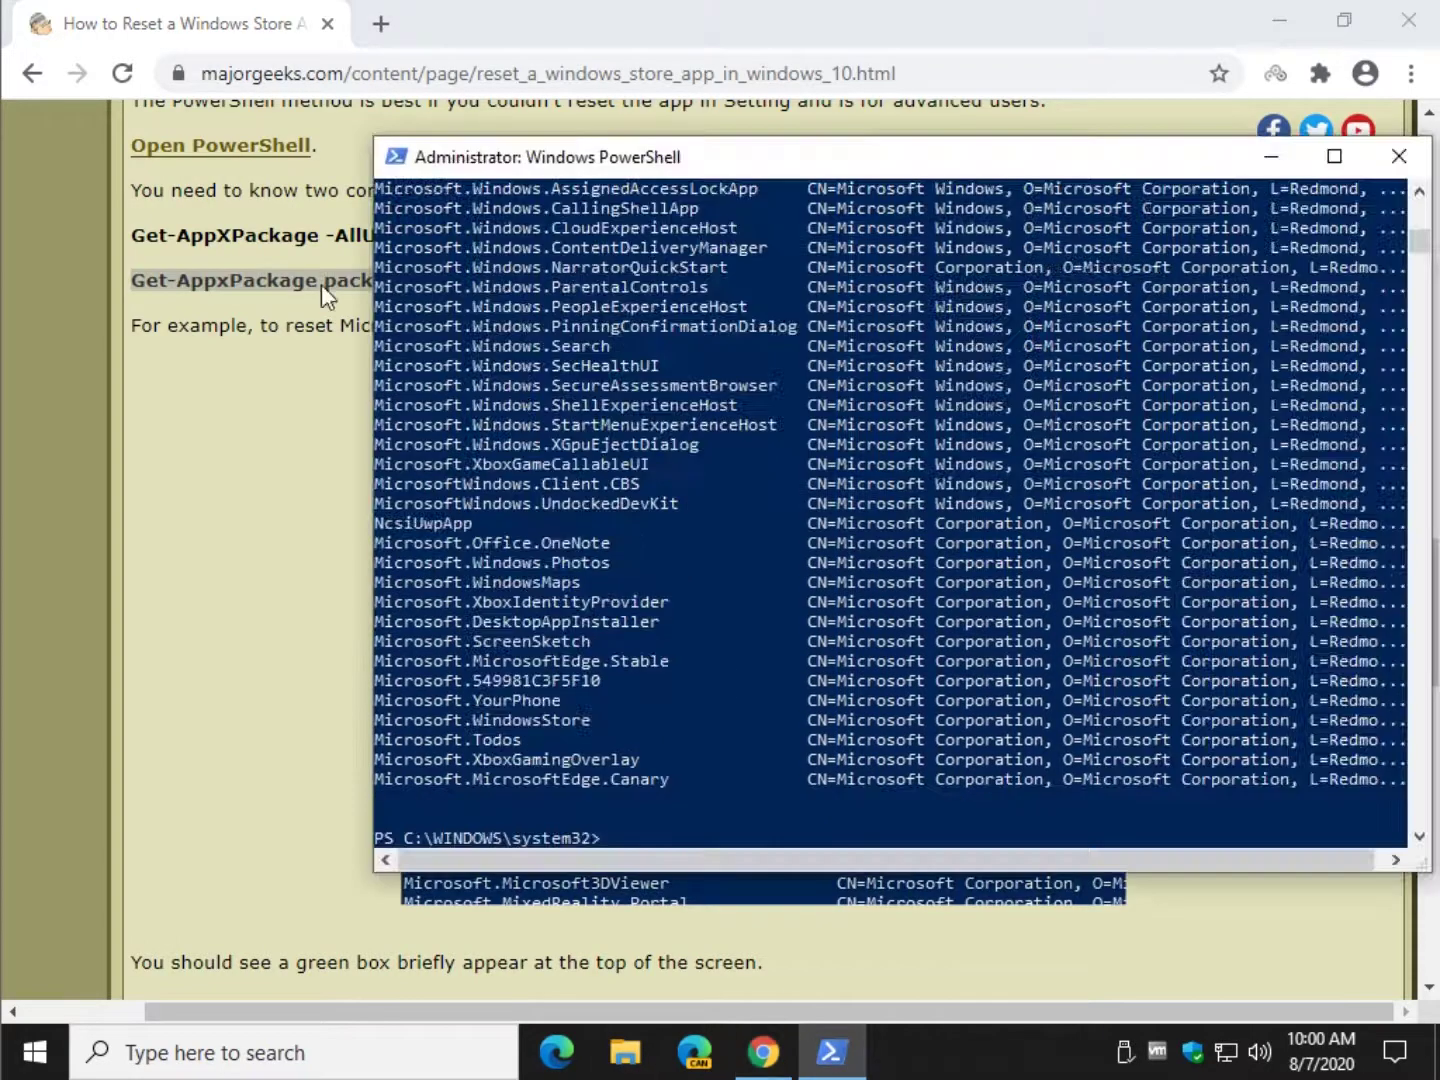
pyautogui.scroll(20, 635, 480)
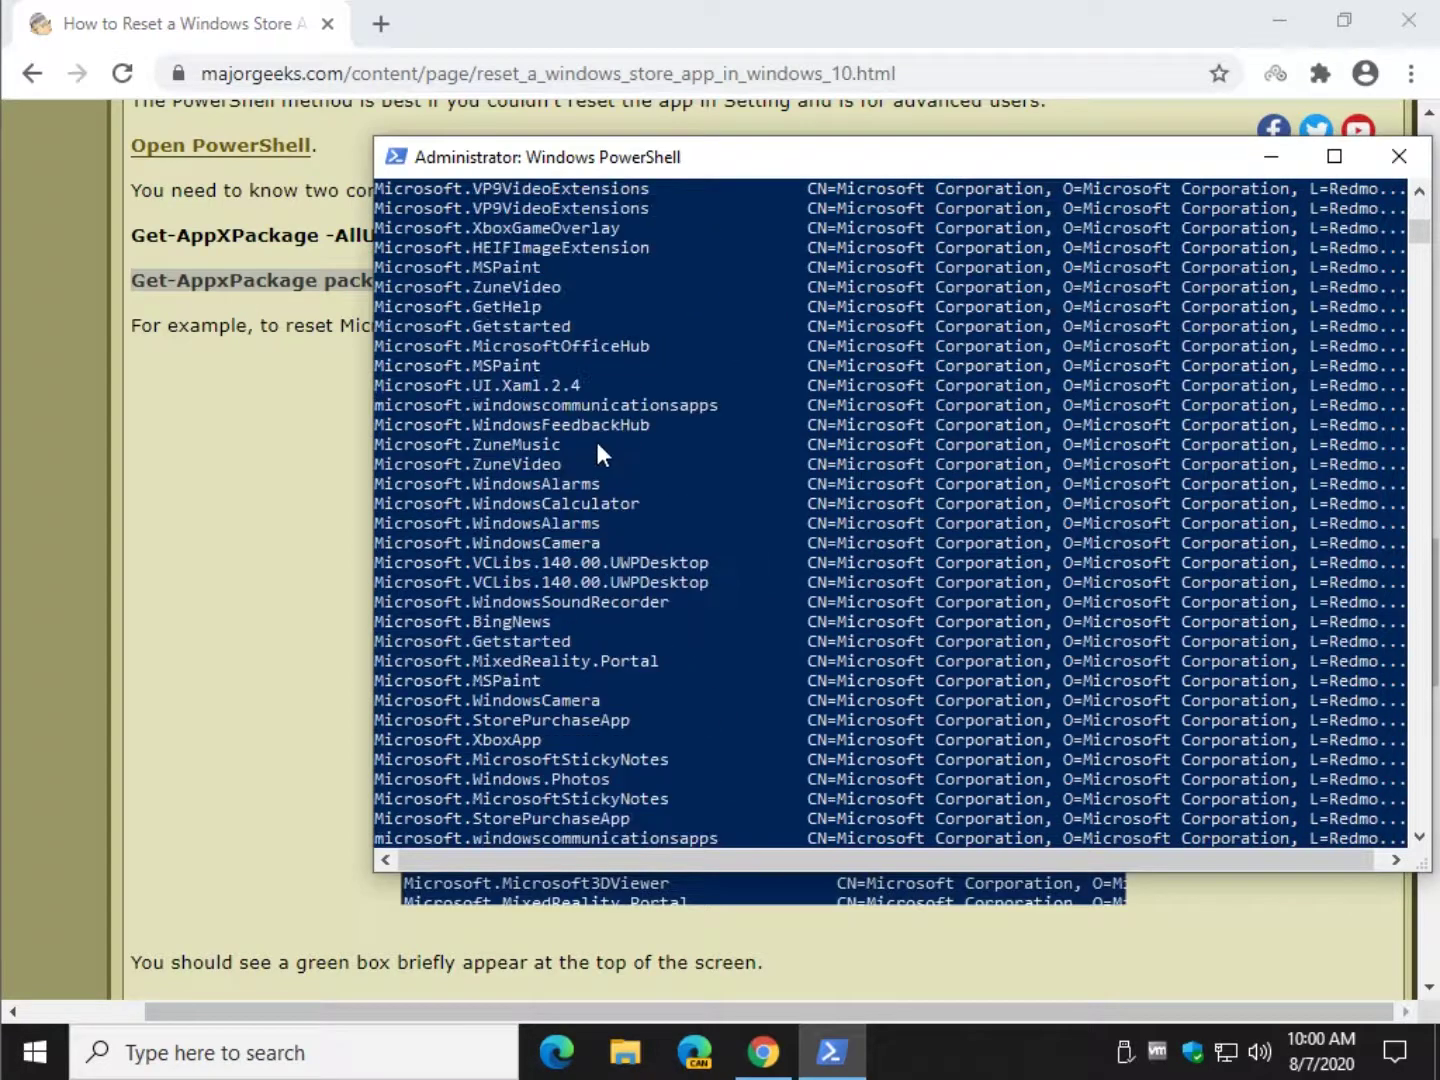
pyautogui.scroll(20, 589, 454)
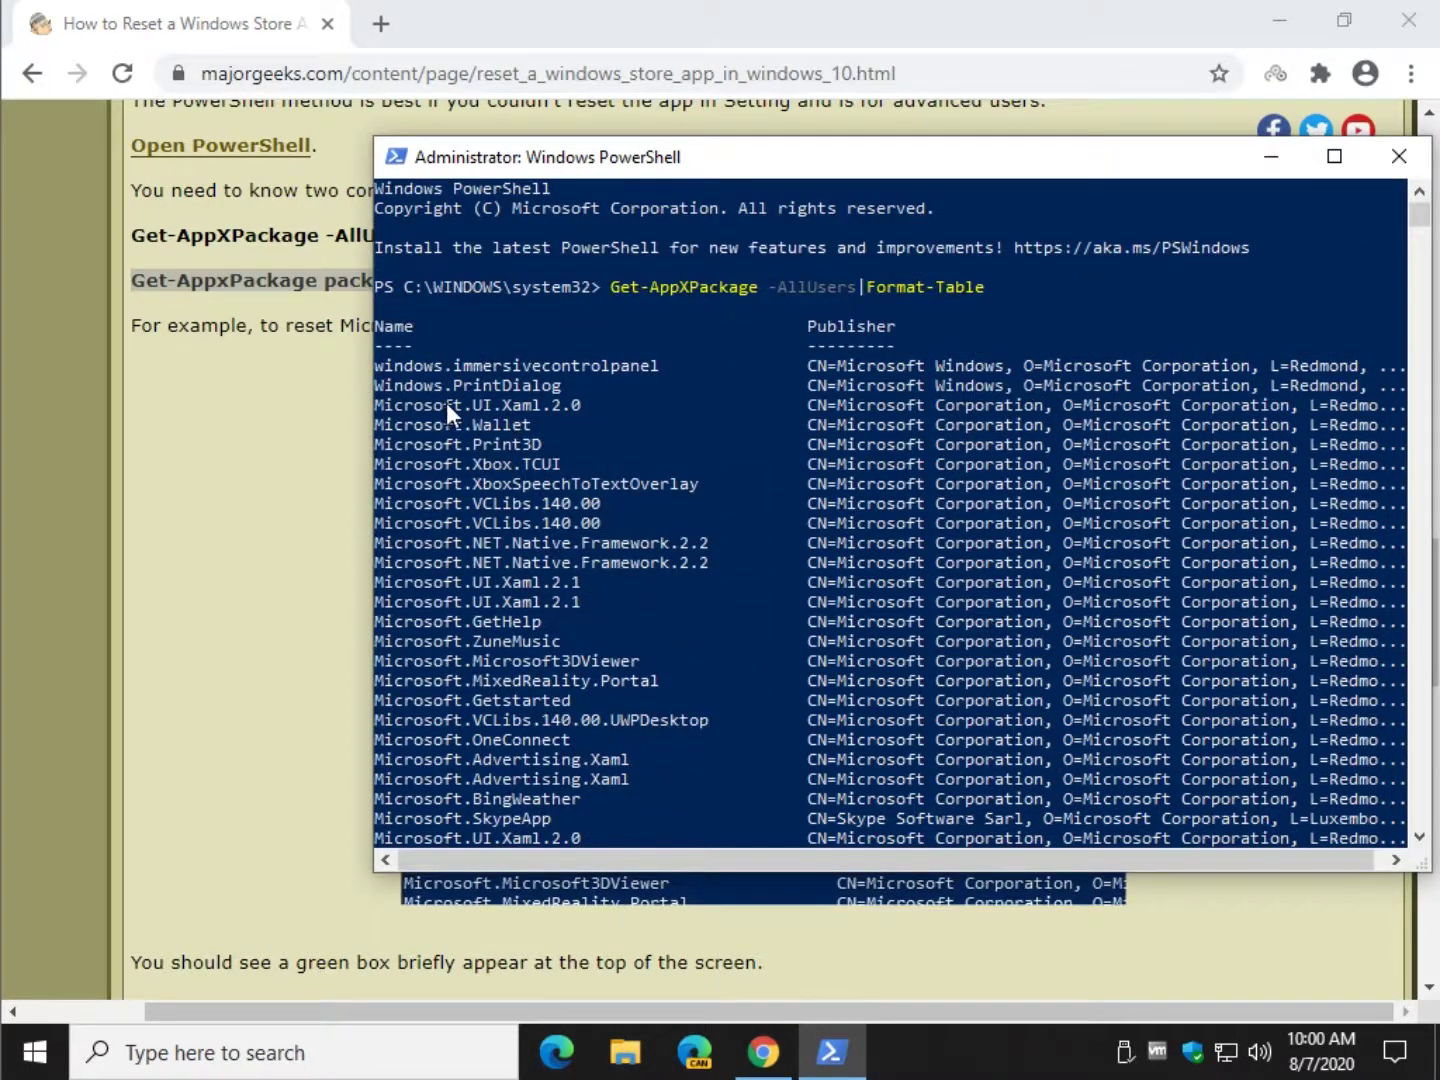
pyautogui.scroll(-1, 491, 419)
pyautogui.moveTo(409, 367); pyautogui.dragTo(545, 367)
pyautogui.click(546, 367)
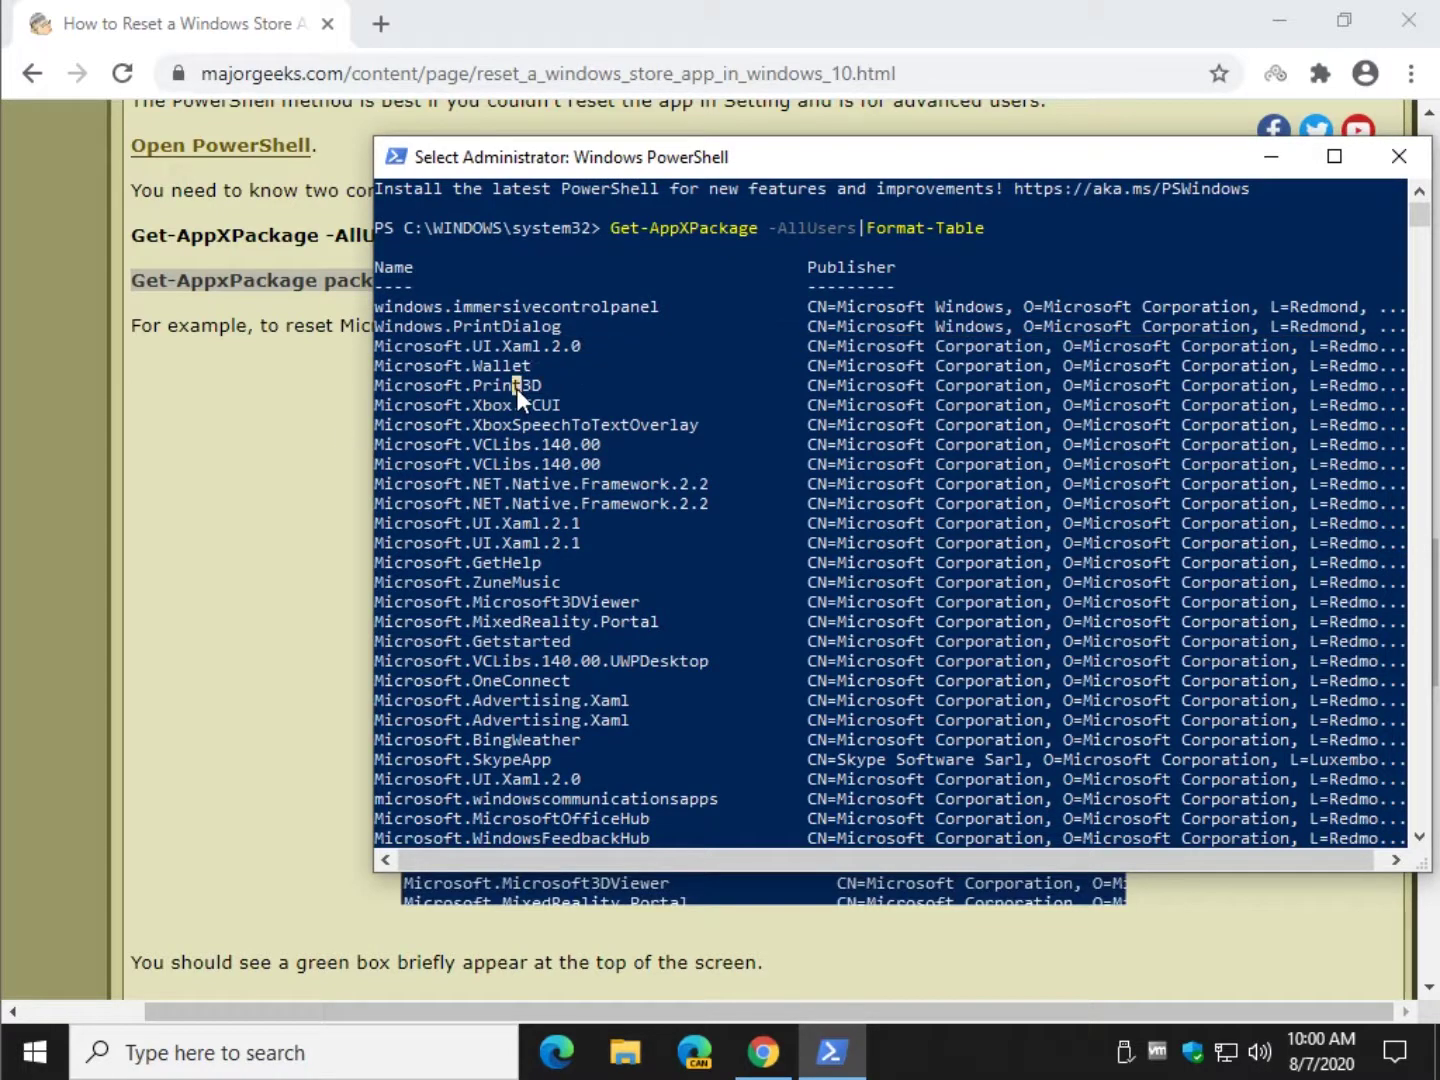
pyautogui.click(397, 367)
pyautogui.moveTo(1420, 226); pyautogui.dragTo(1425, 284)
pyautogui.rightClick(1145, 481)
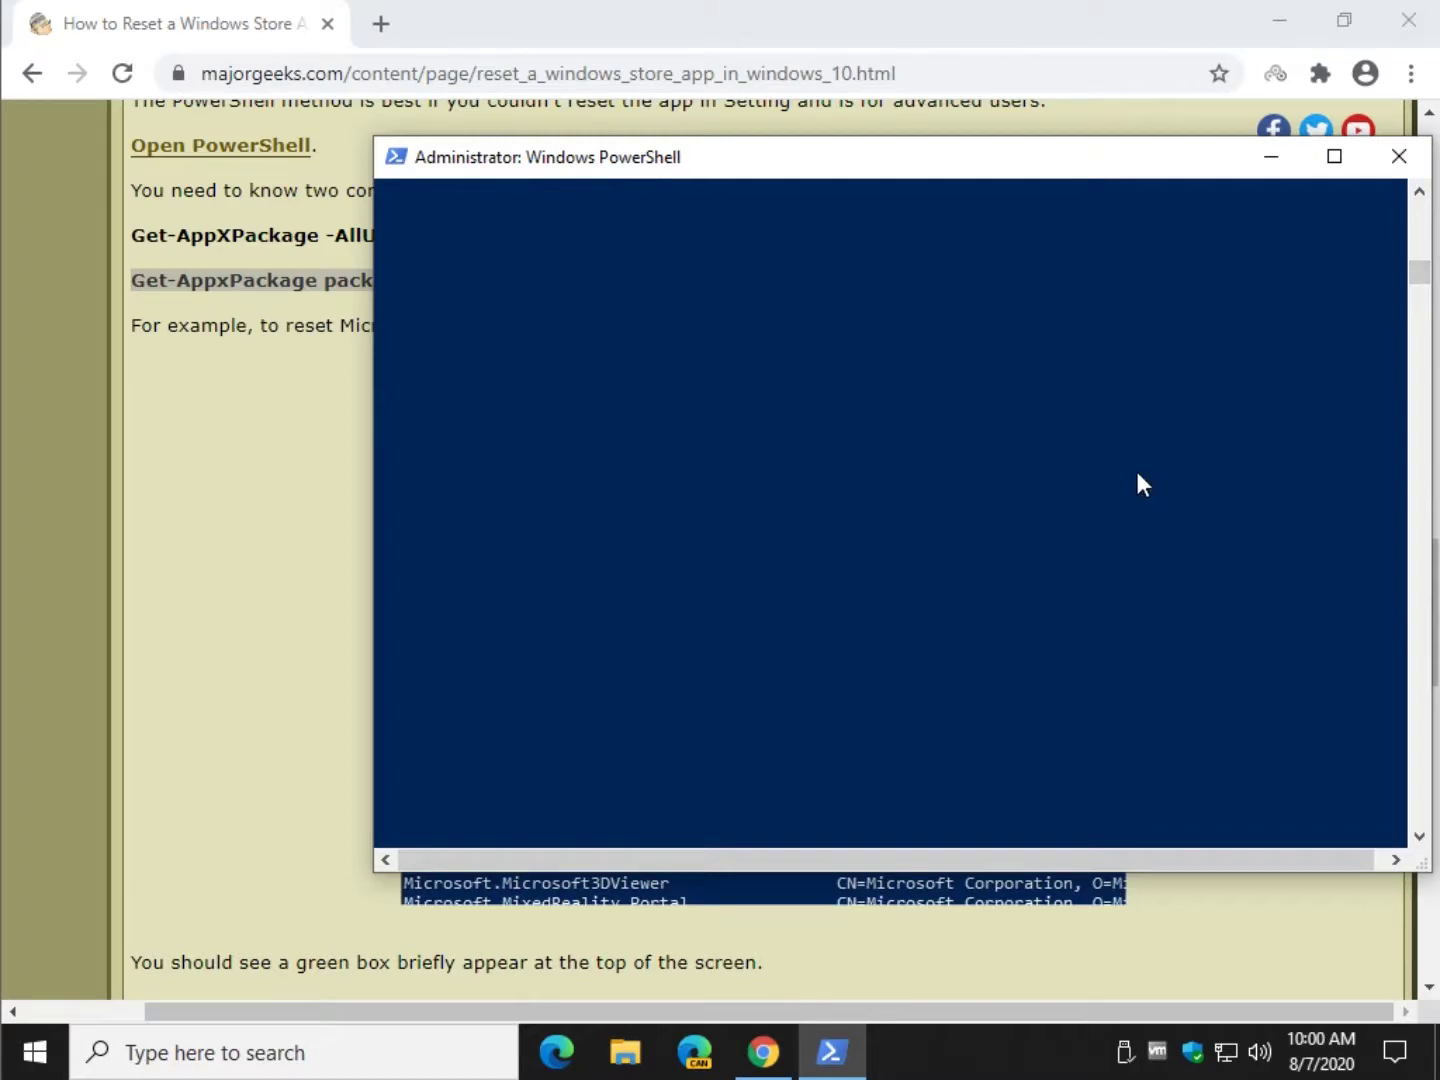
pyautogui.click(1138, 473)
pyautogui.scroll(3, 880, 505)
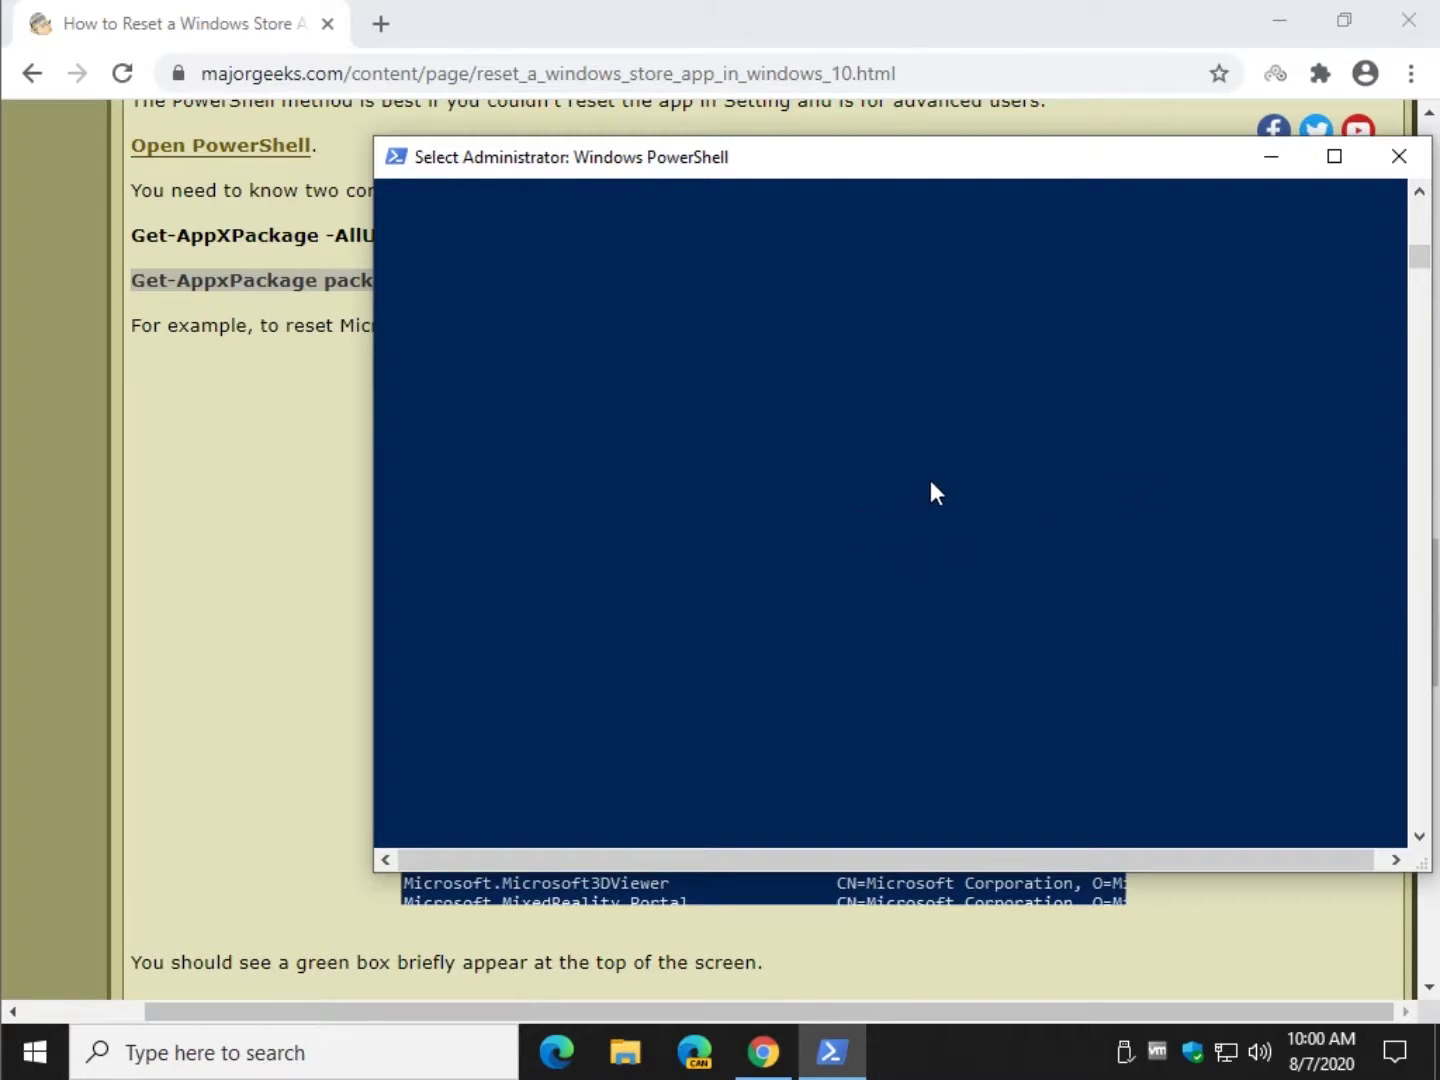
pyautogui.moveTo(1425, 251)
pyautogui.mouseDown()
pyautogui.moveTo(1423, 233)
pyautogui.moveTo(1424, 253)
pyautogui.mouseUp()
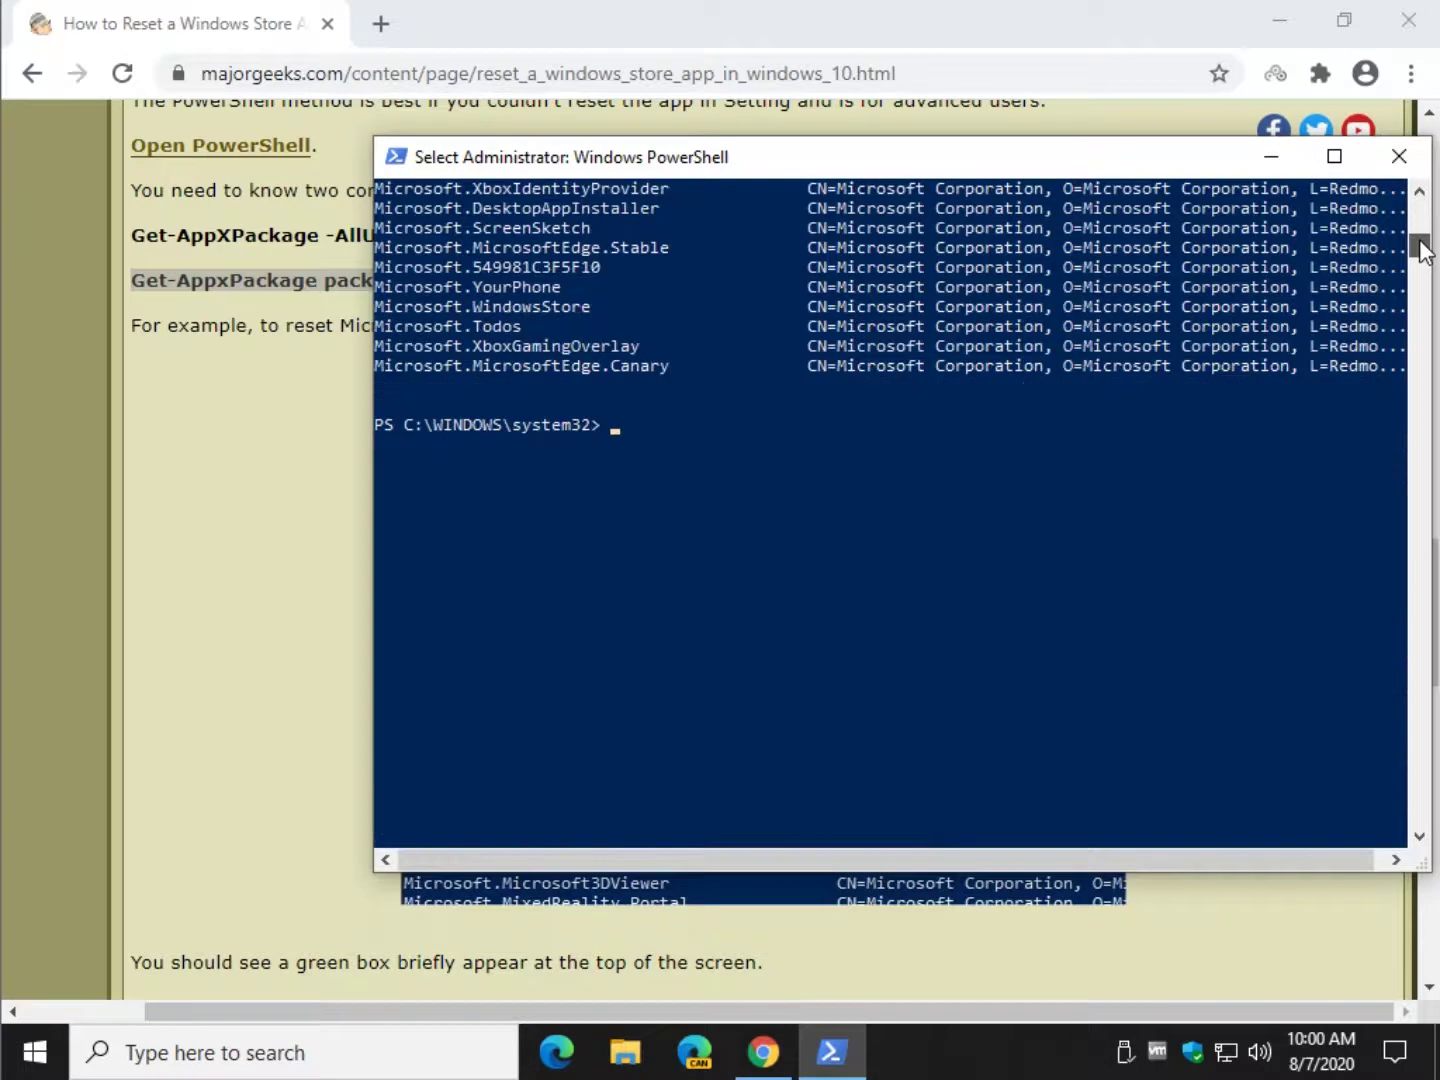
pyautogui.click(211, 483)
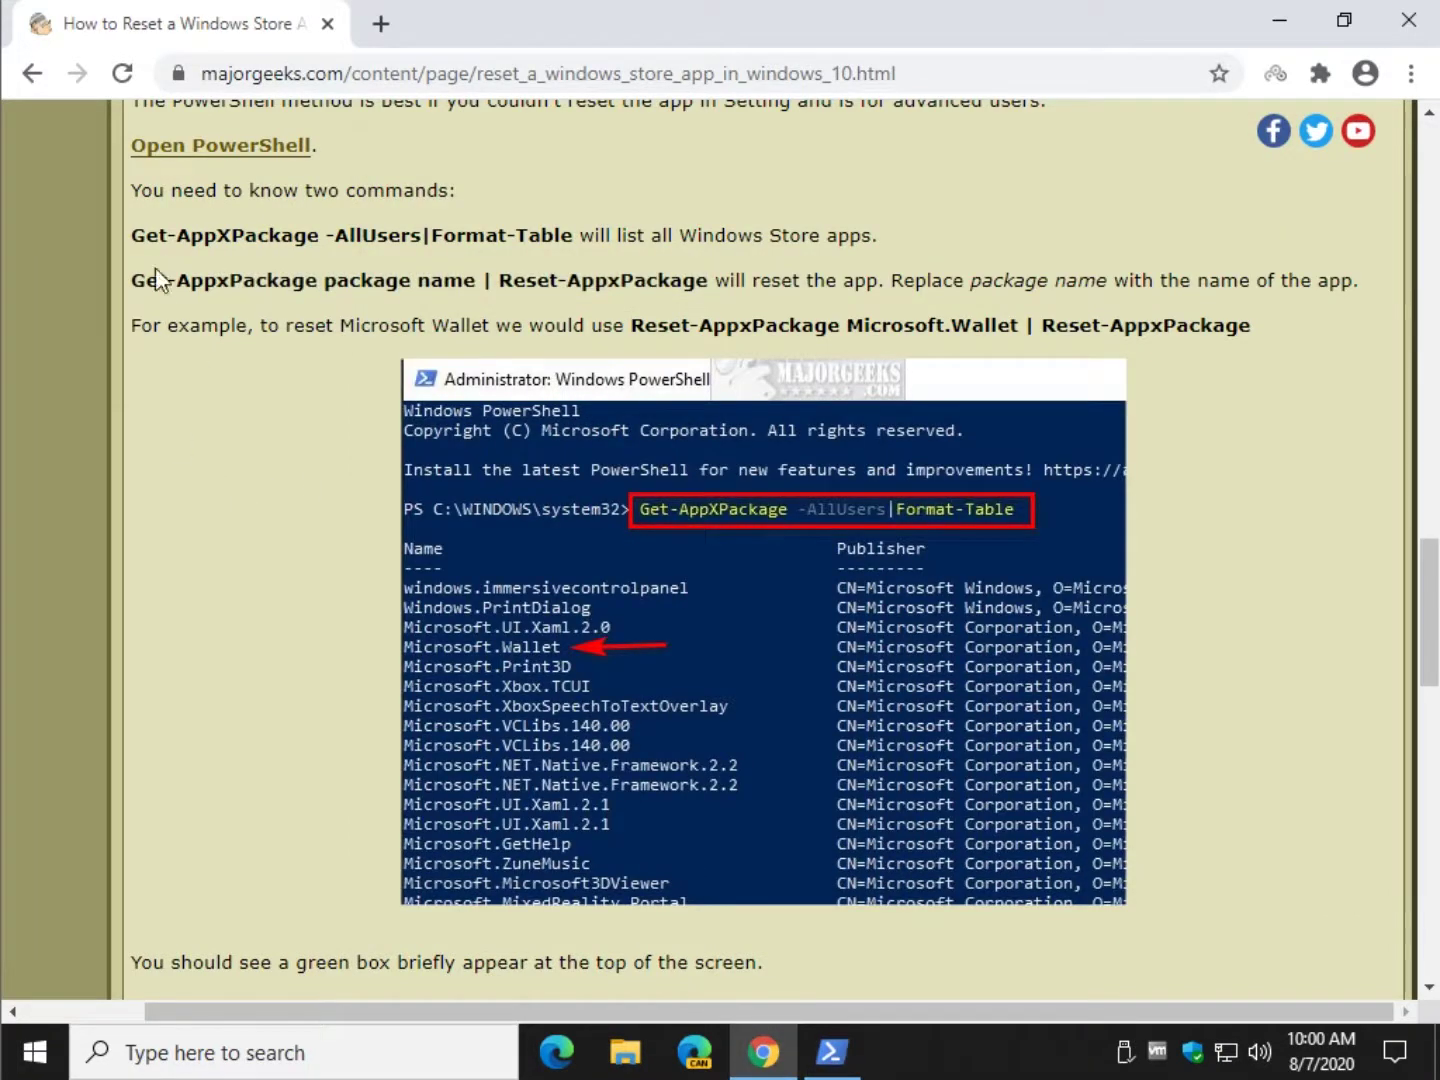
# - Copy Get-AppxPackage from the article and build 'Get-AppxPackage Windows.Wallet' at the PowerShell prompt
pyautogui.moveTo(130, 284); pyautogui.dragTo(321, 288)
pyautogui.rightClick(301, 285)
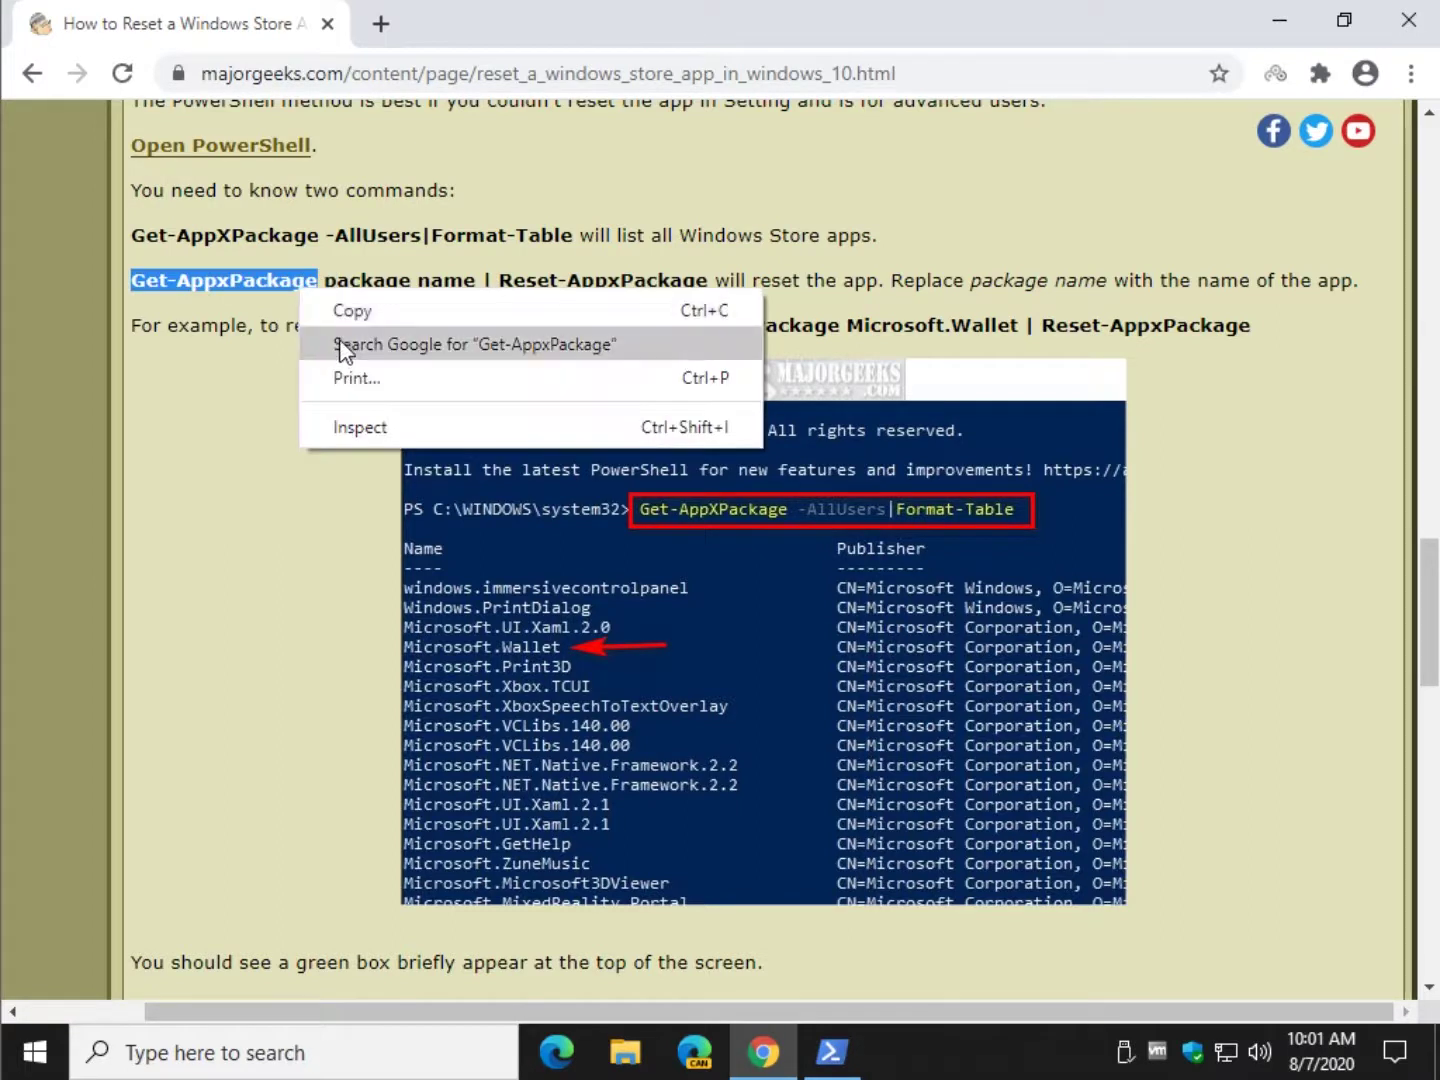
pyautogui.click(360, 310)
pyautogui.click(832, 1051)
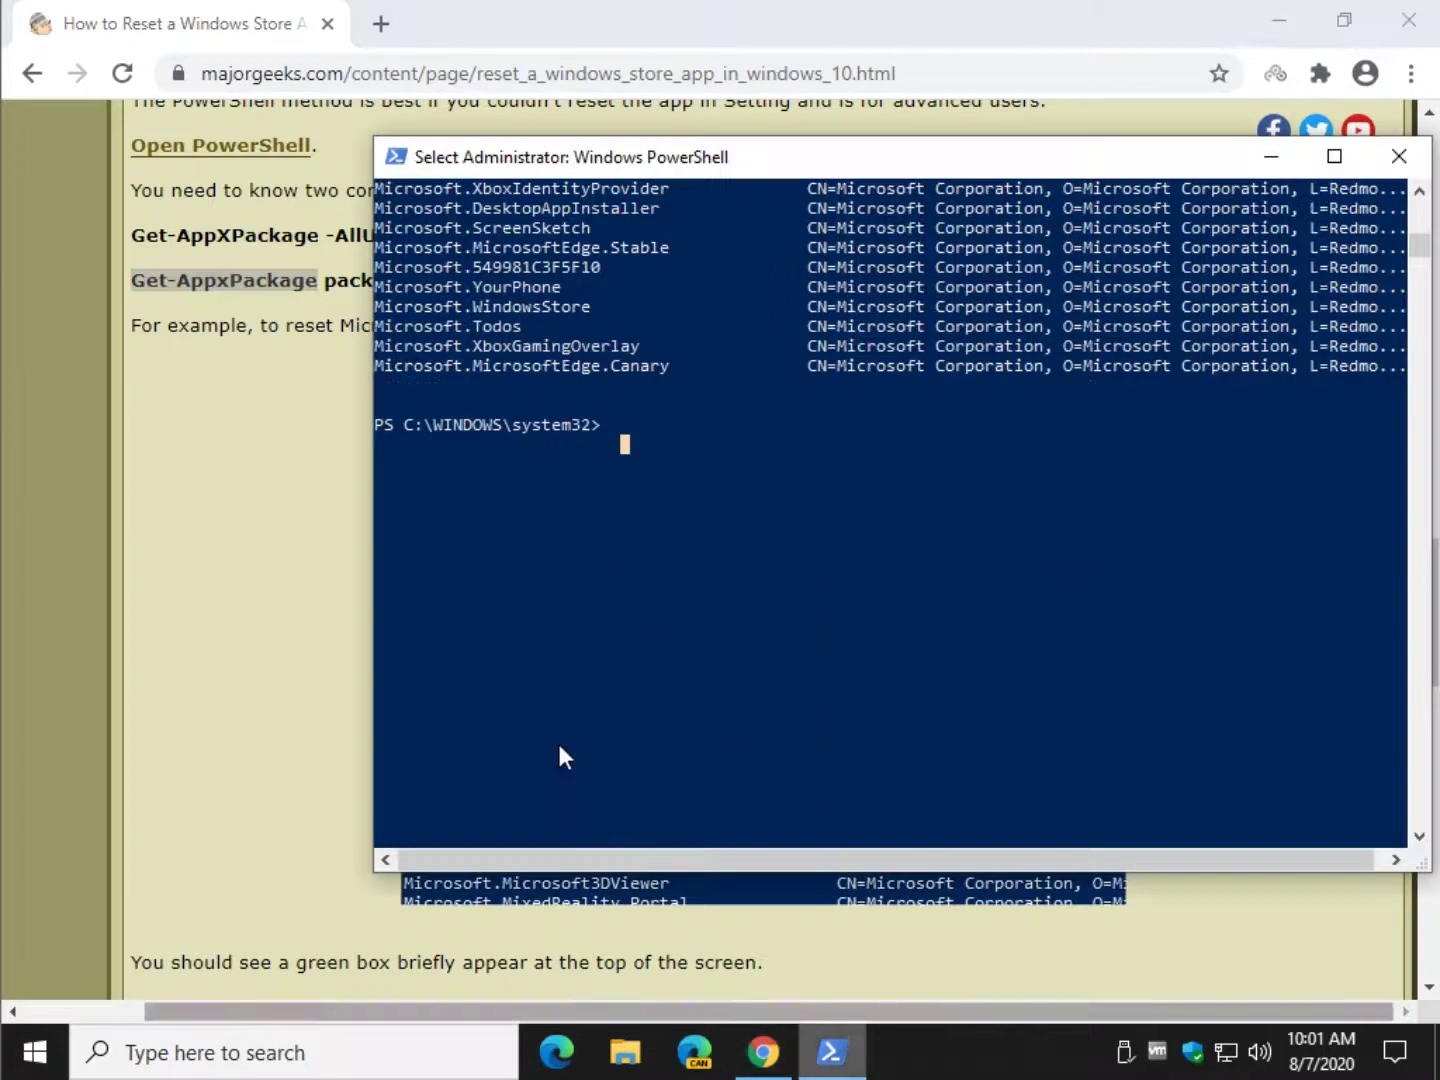
pyautogui.rightClick(617, 584)
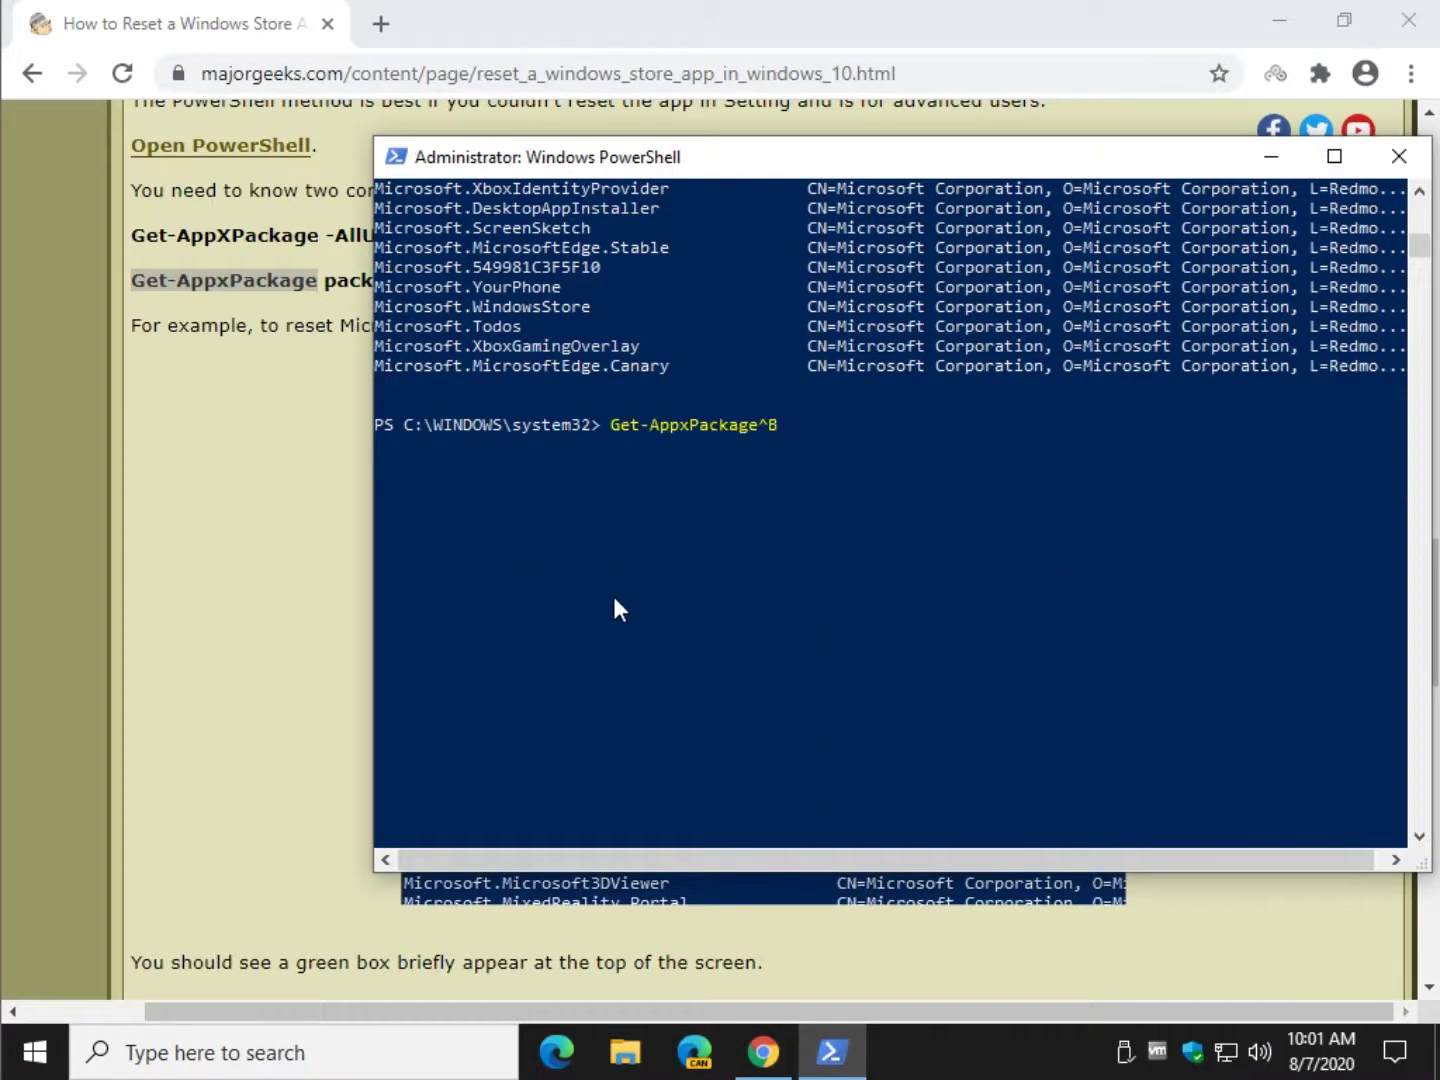
pyautogui.press('BackSpace')
pyautogui.press('BackSpace')
pyautogui.write('e Windows.Wallet')
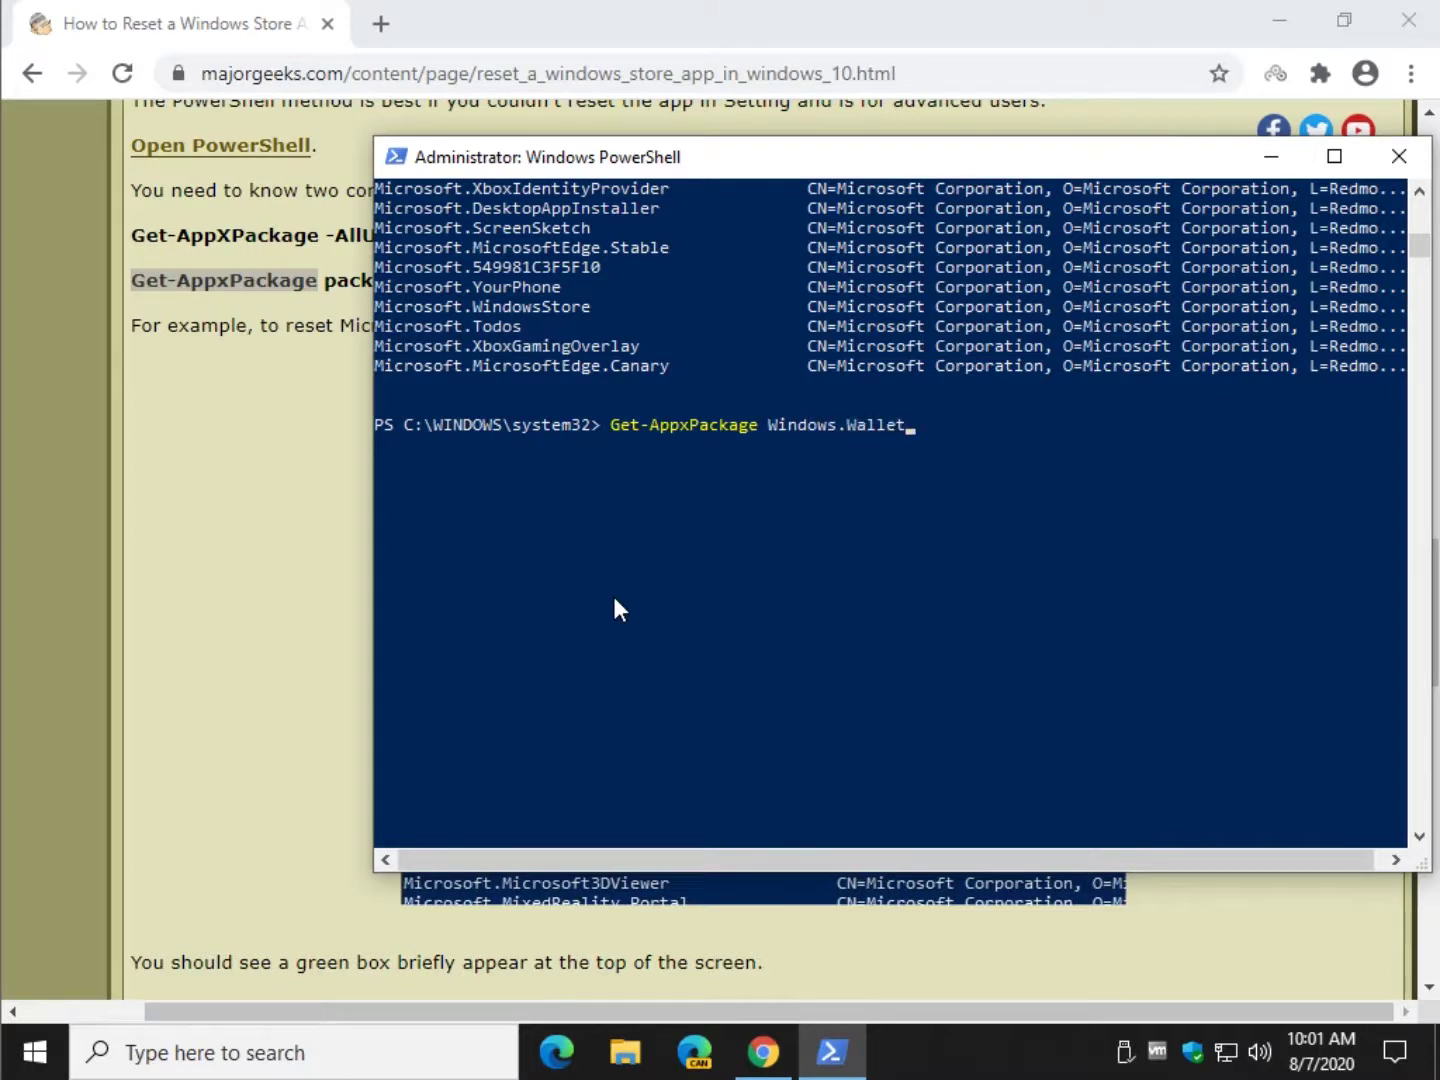
# - Copy '| Reset-AppxPackage' from the article, append it after Windows.Wallet, and run it
pyautogui.click(238, 533)
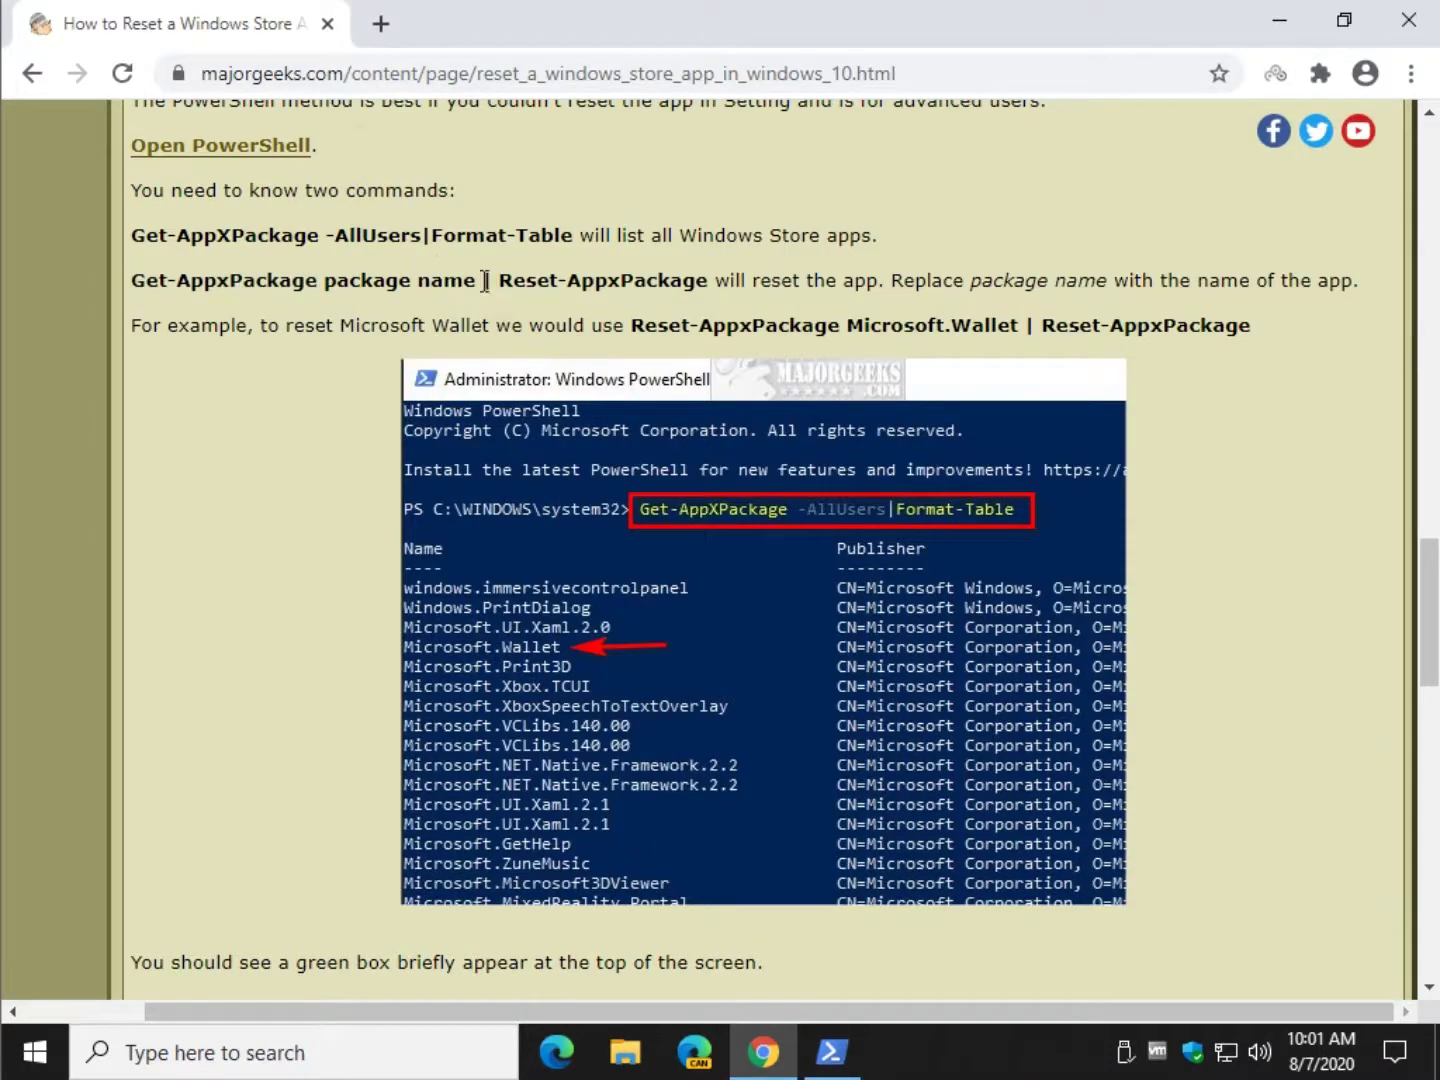
pyautogui.moveTo(483, 281); pyautogui.dragTo(710, 281)
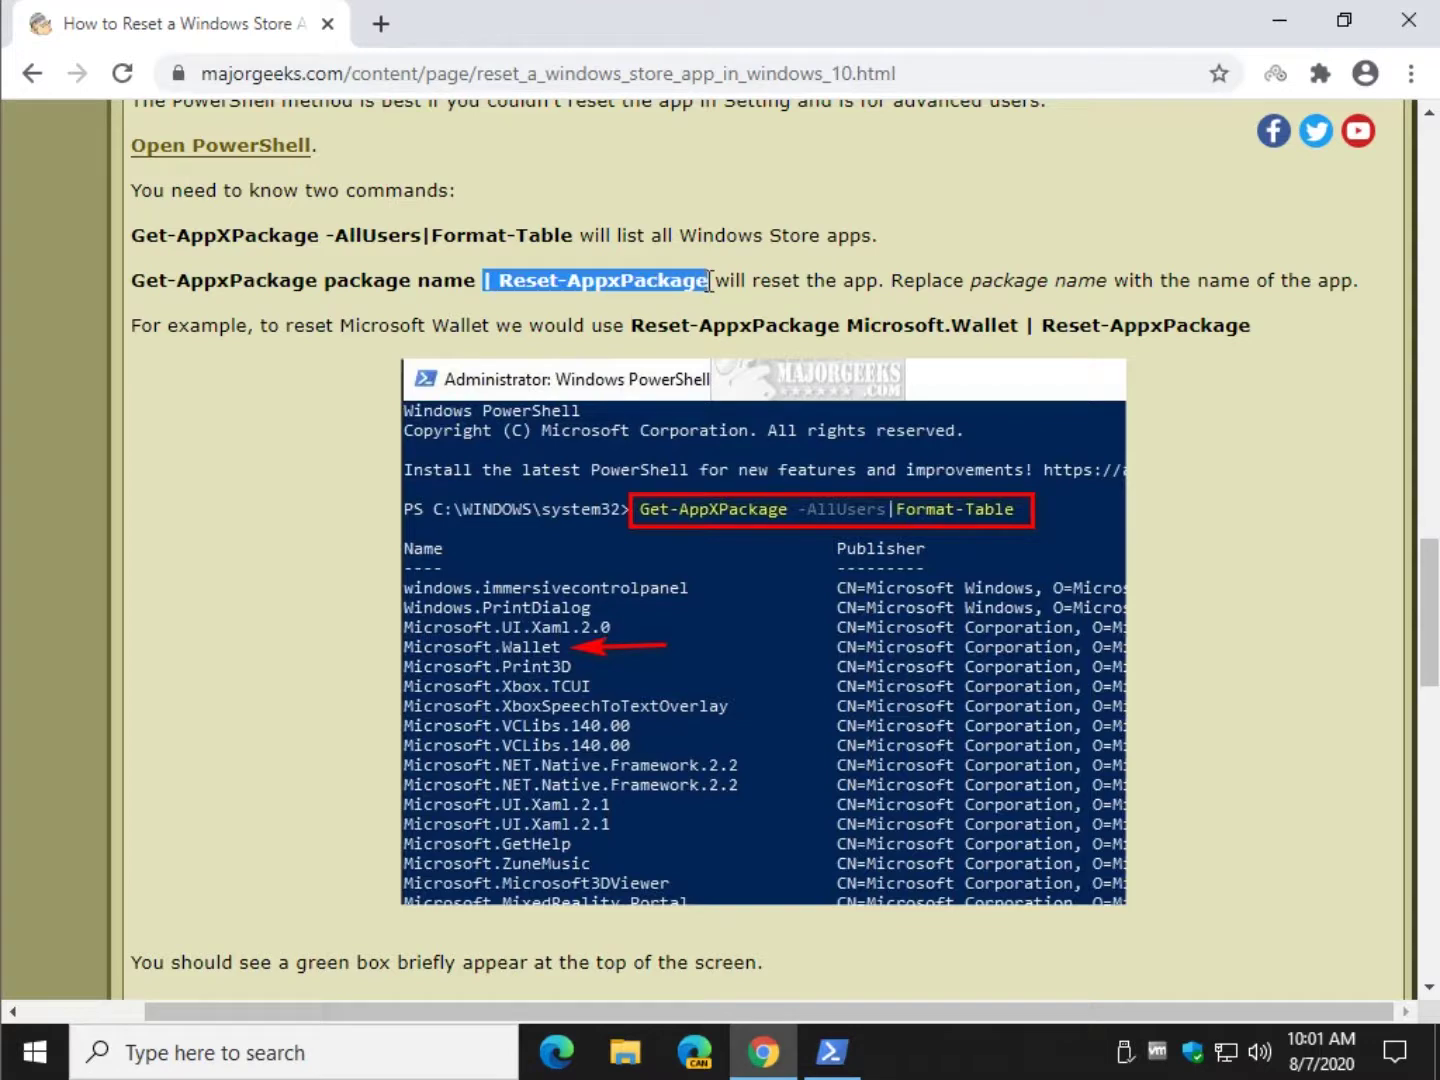
pyautogui.rightClick(710, 282)
pyautogui.click(746, 300)
pyautogui.click(829, 1045)
pyautogui.click(931, 405)
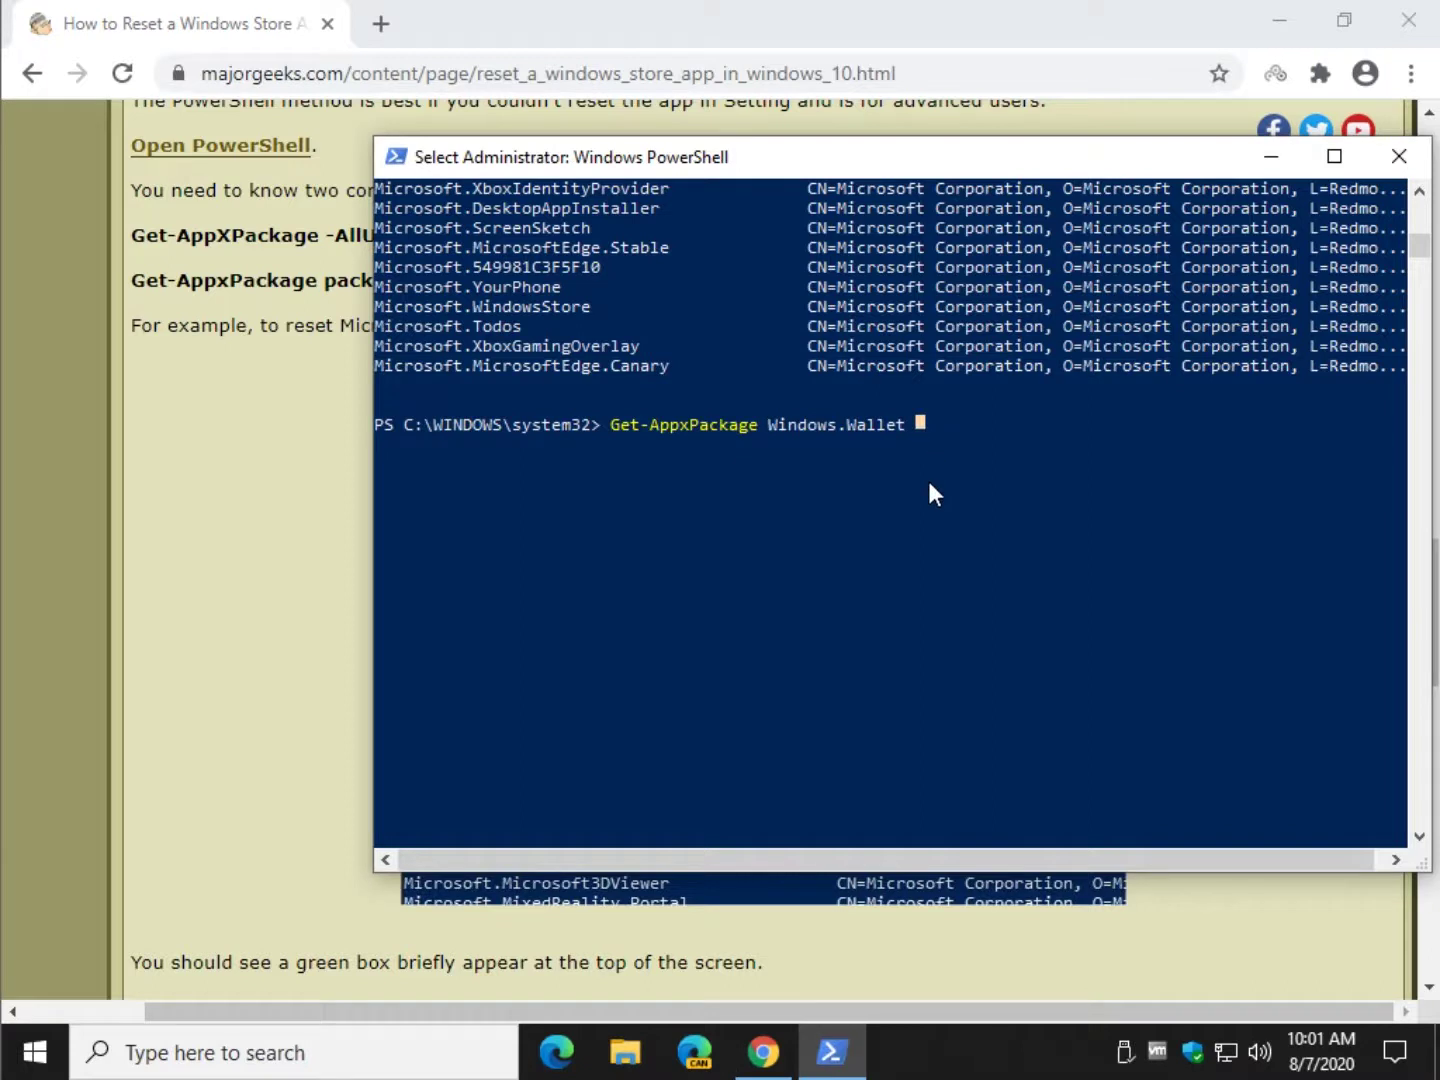
pyautogui.rightClick(927, 477)
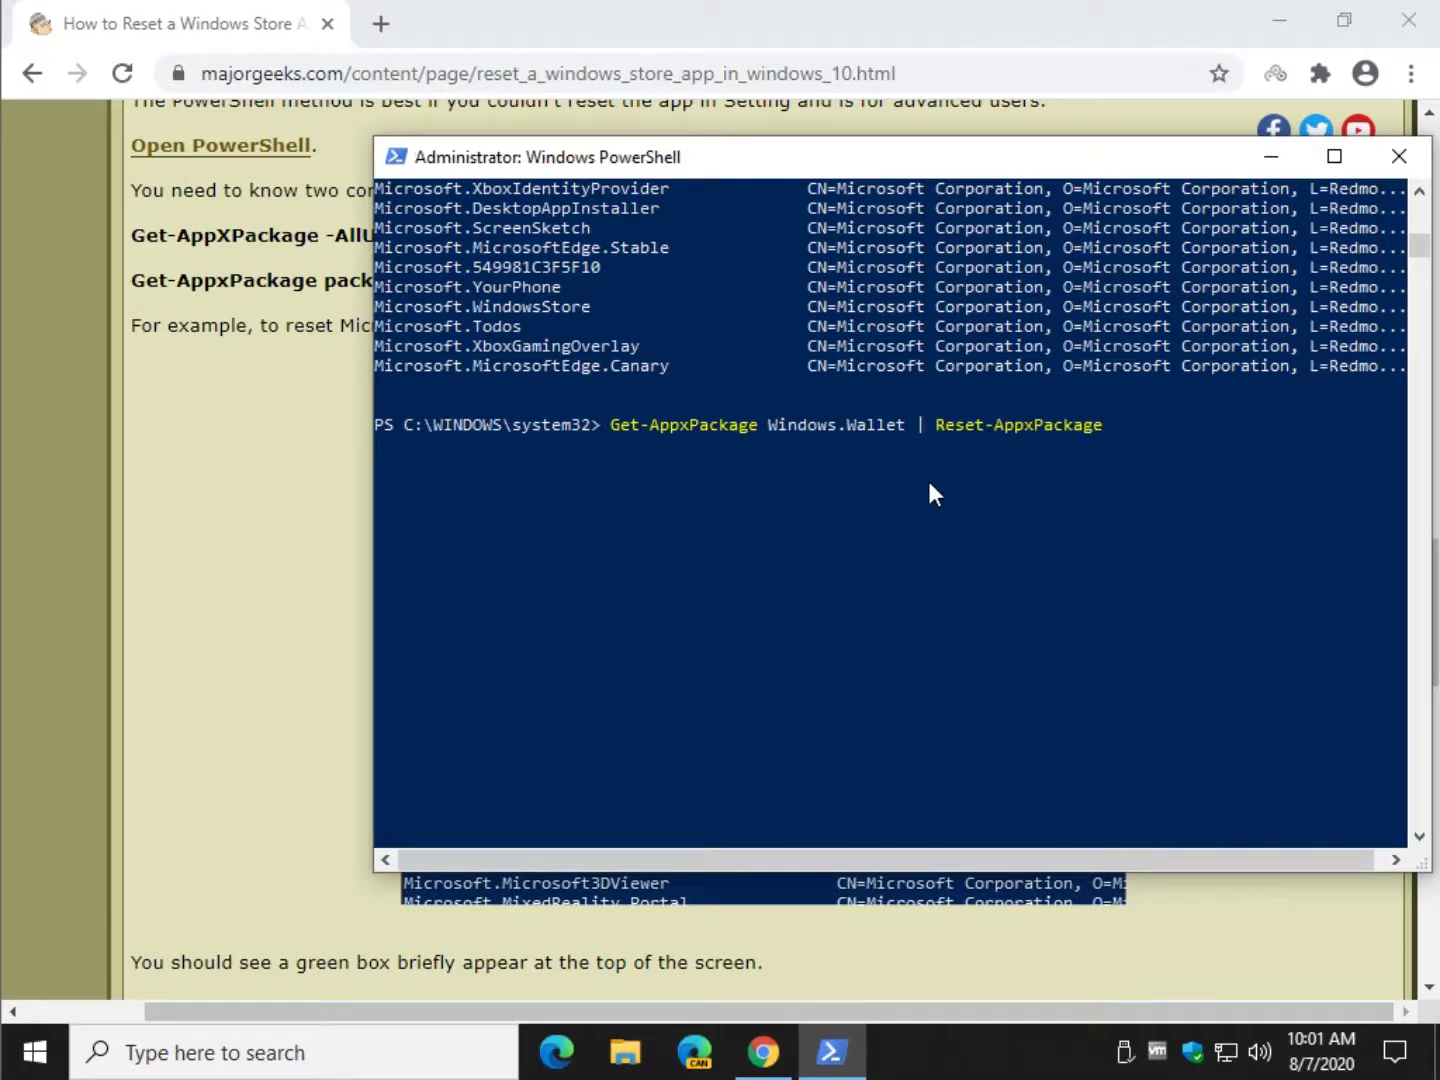
pyautogui.press('Return')
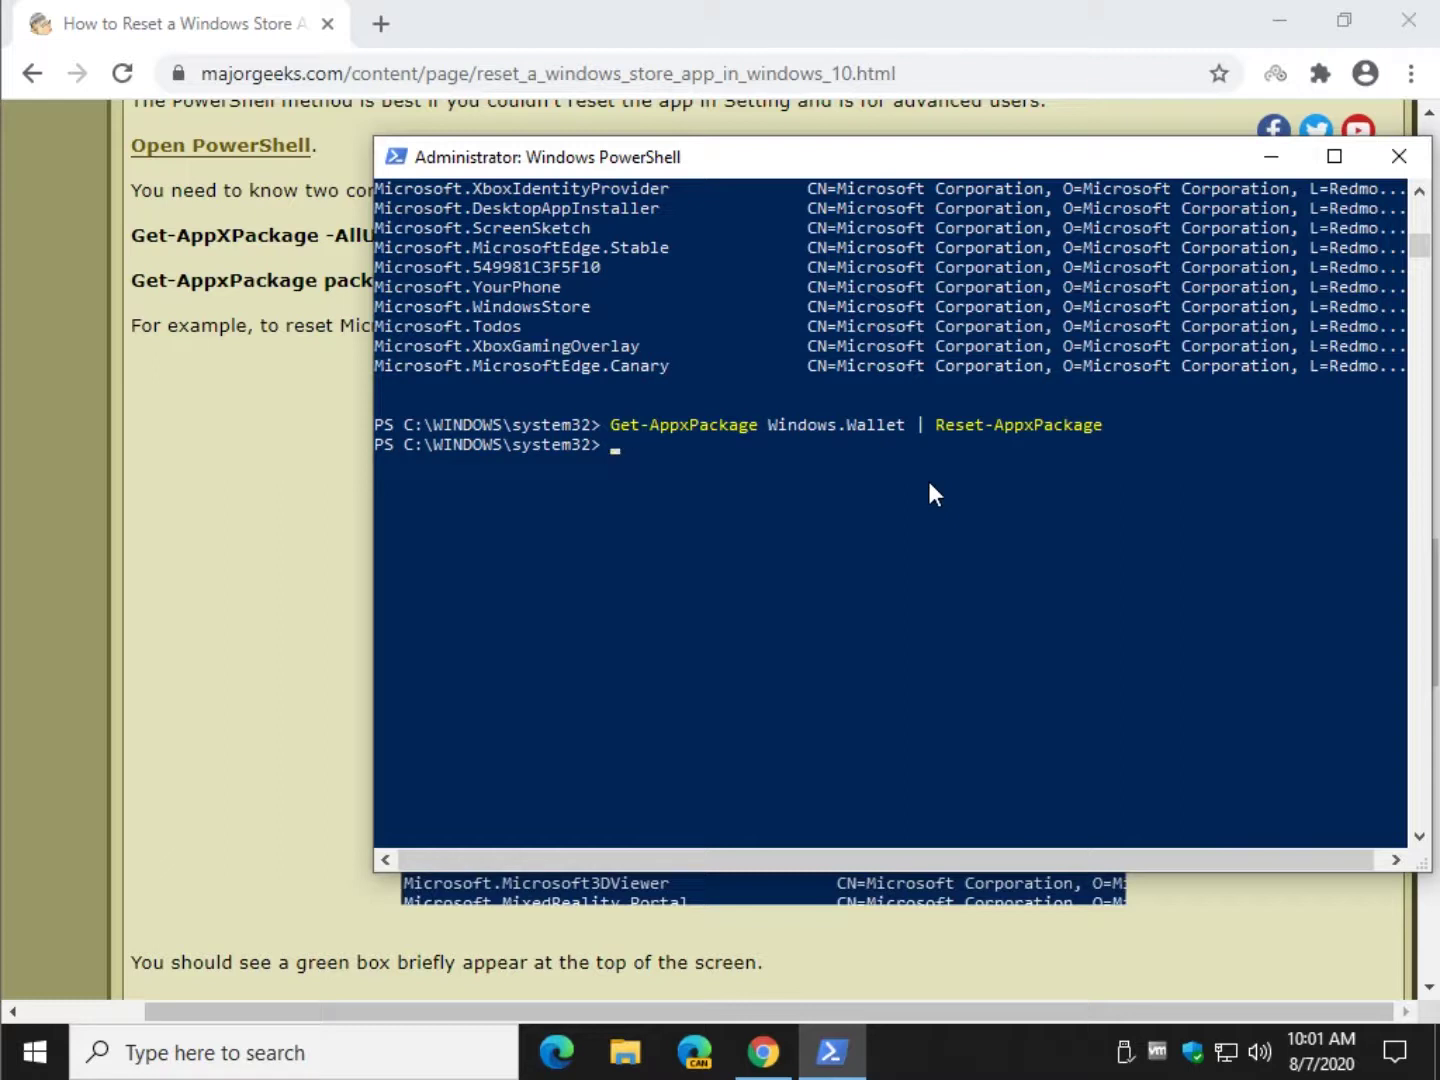
# - Select Get-AppXPackage -AllUsers|Format-Table in the article and run it again in PowerShell
pyautogui.click(339, 481)
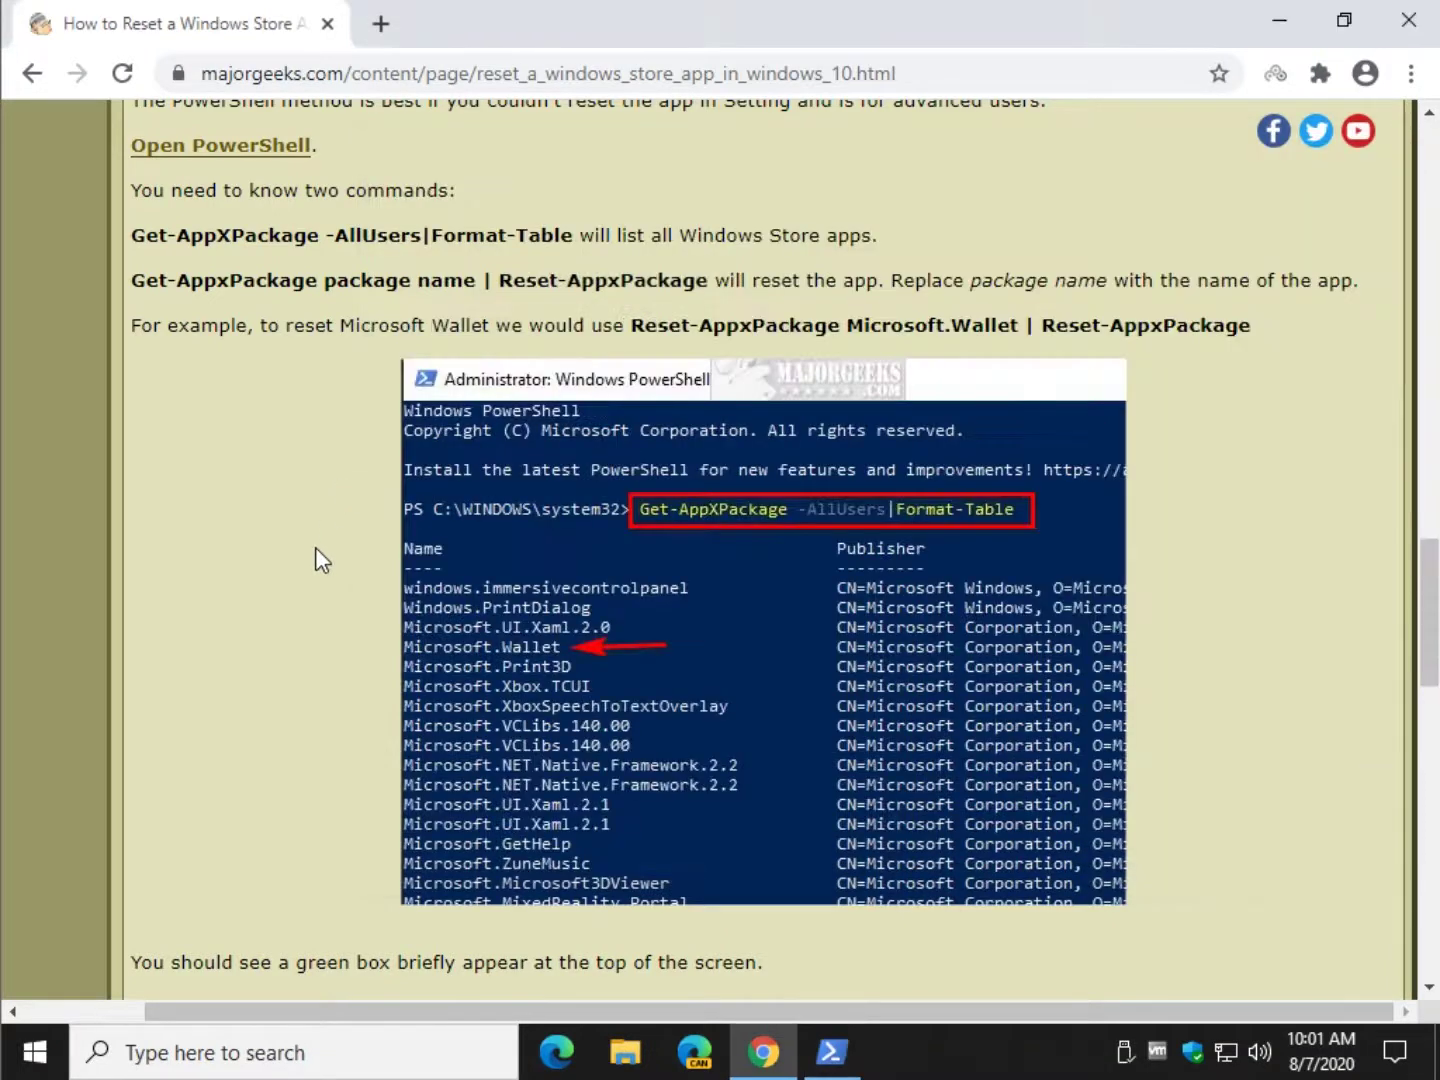
pyautogui.scroll(-3, 315, 550)
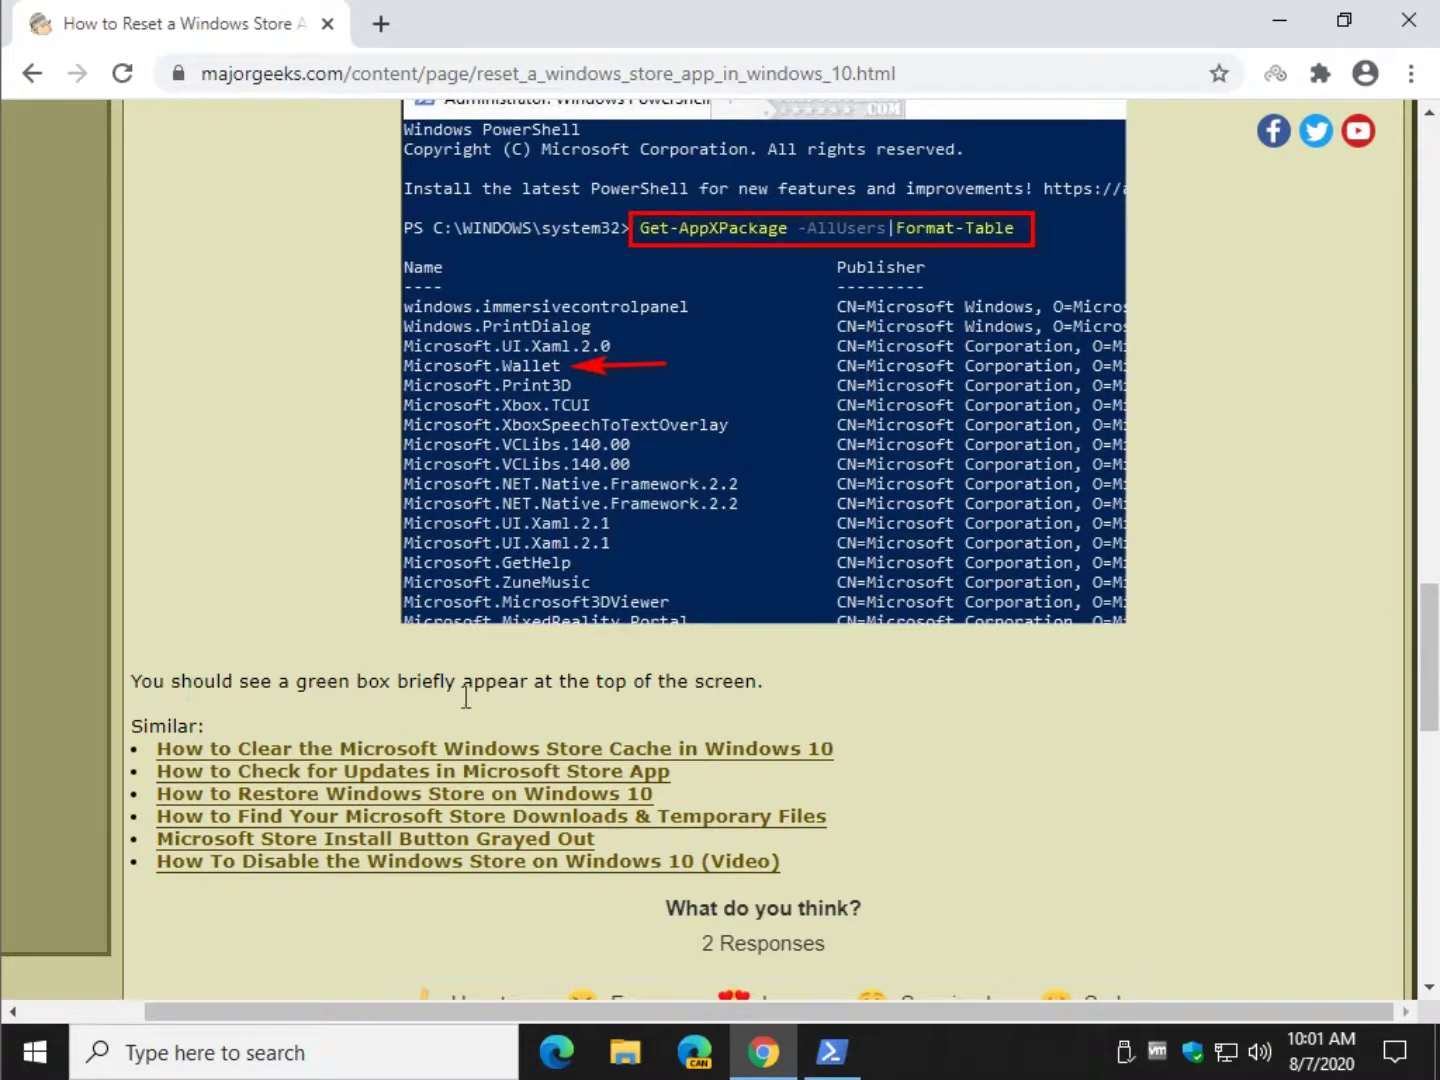
pyautogui.click(833, 1052)
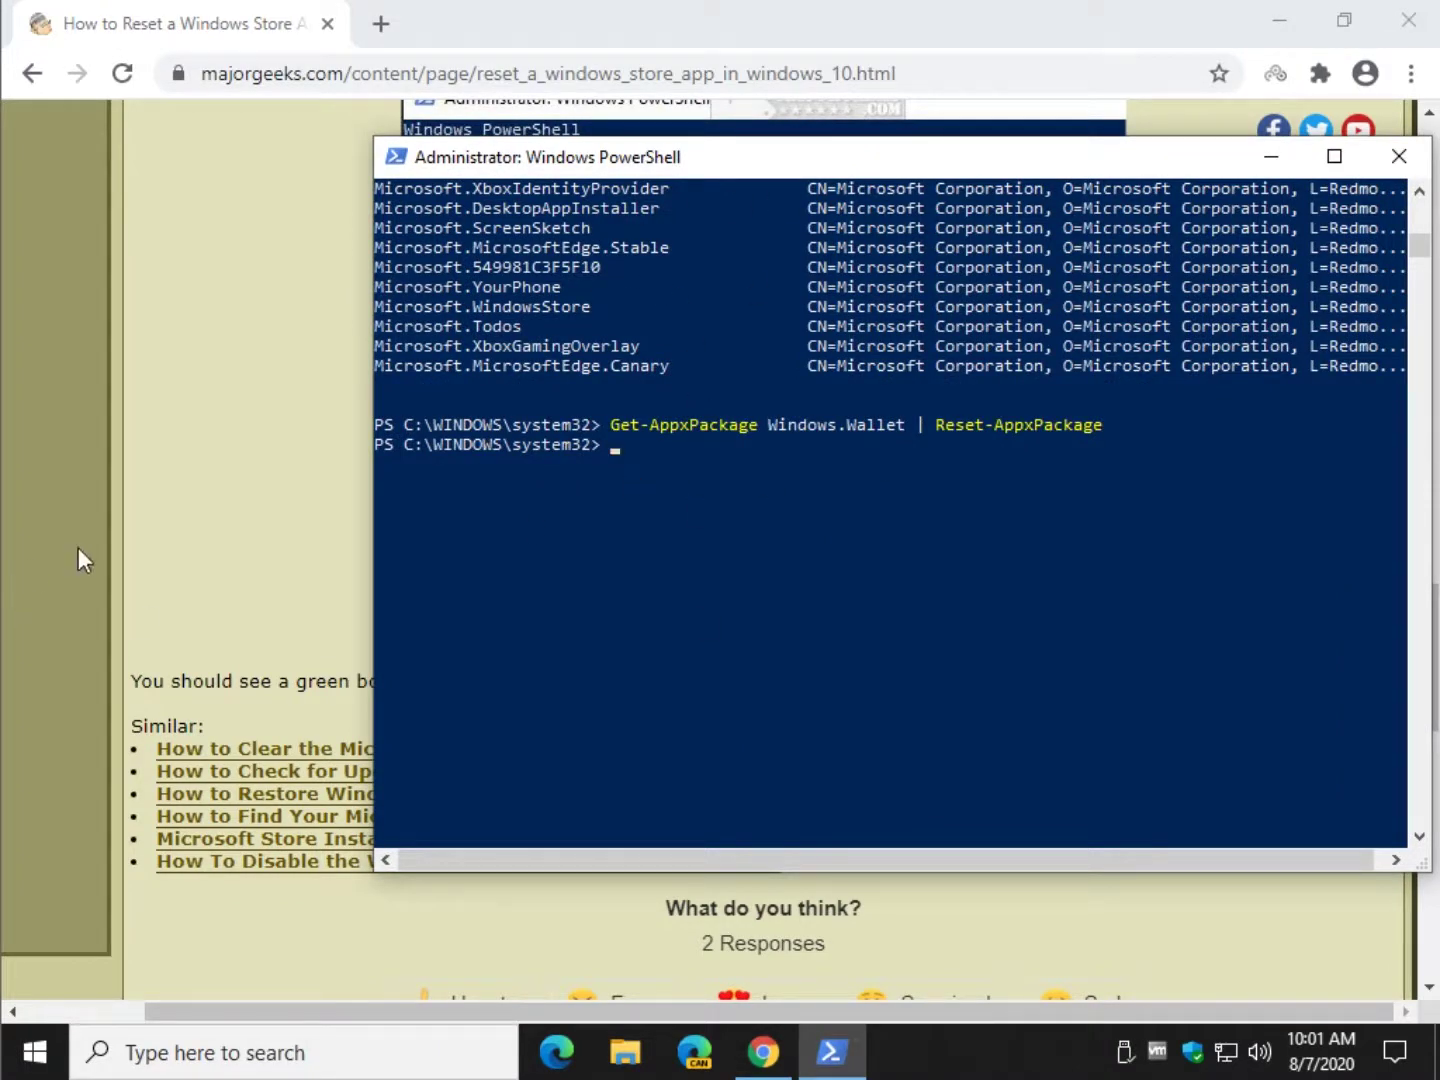
pyautogui.click(257, 548)
pyautogui.scroll(6, 311, 645)
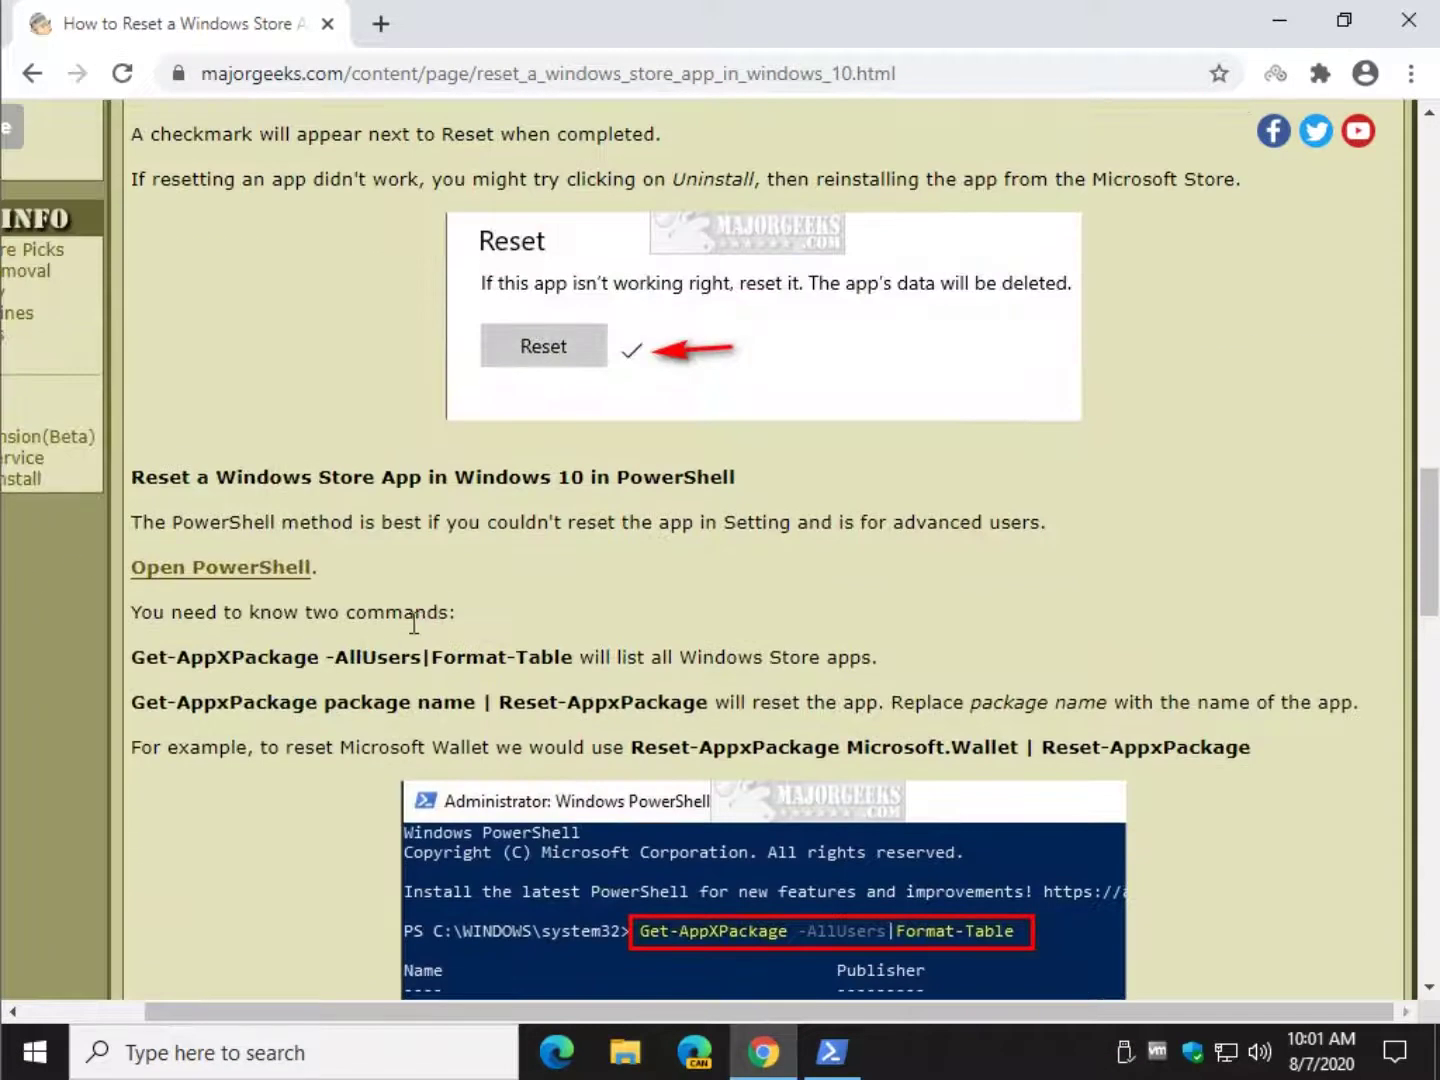
pyautogui.moveTo(132, 659); pyautogui.dragTo(576, 661)
pyautogui.hotkey('ctrl', 'c')
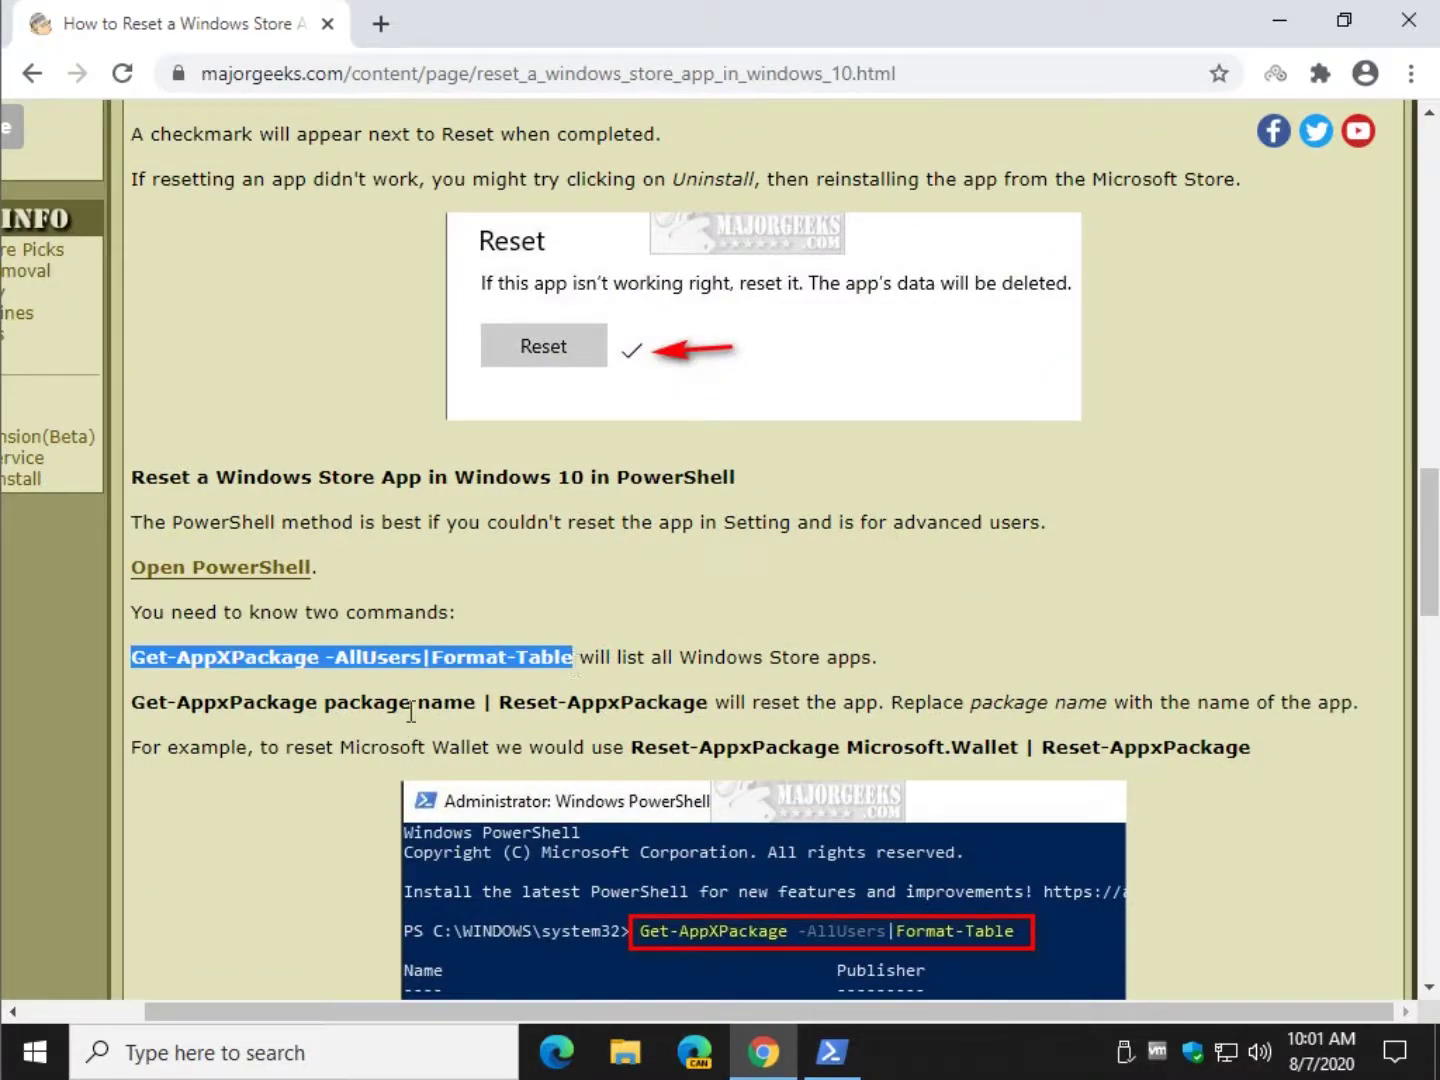
pyautogui.click(833, 1052)
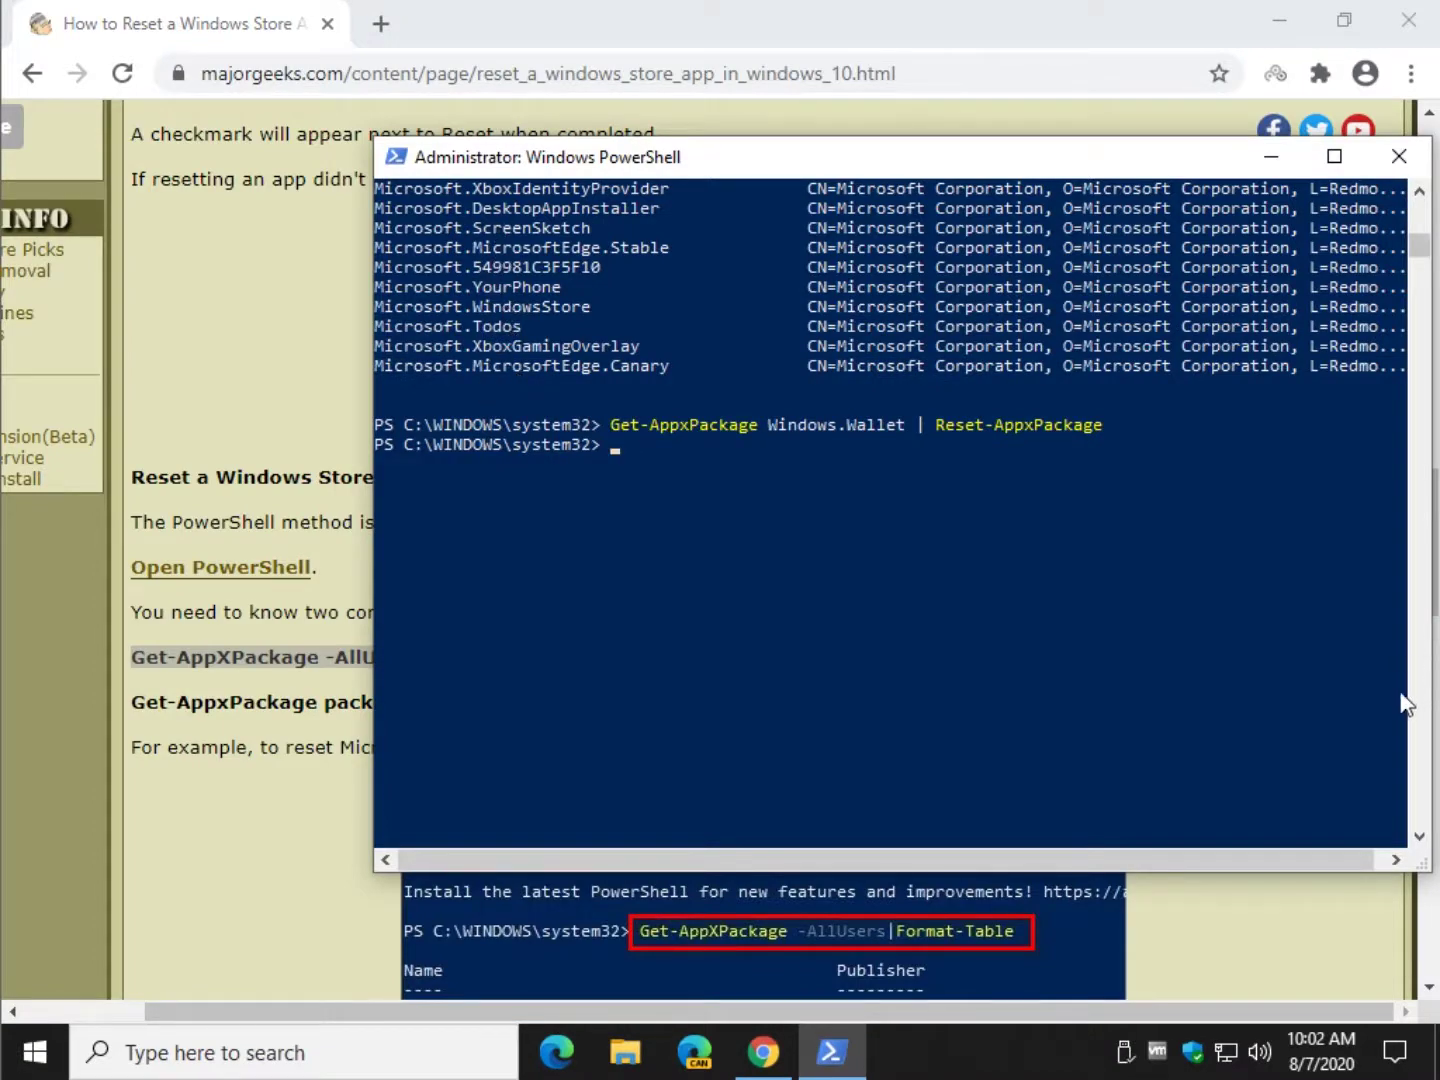
pyautogui.hotkey('ctrl', 'v')
pyautogui.press('Return')
pyautogui.scroll(15, 1147, 460)
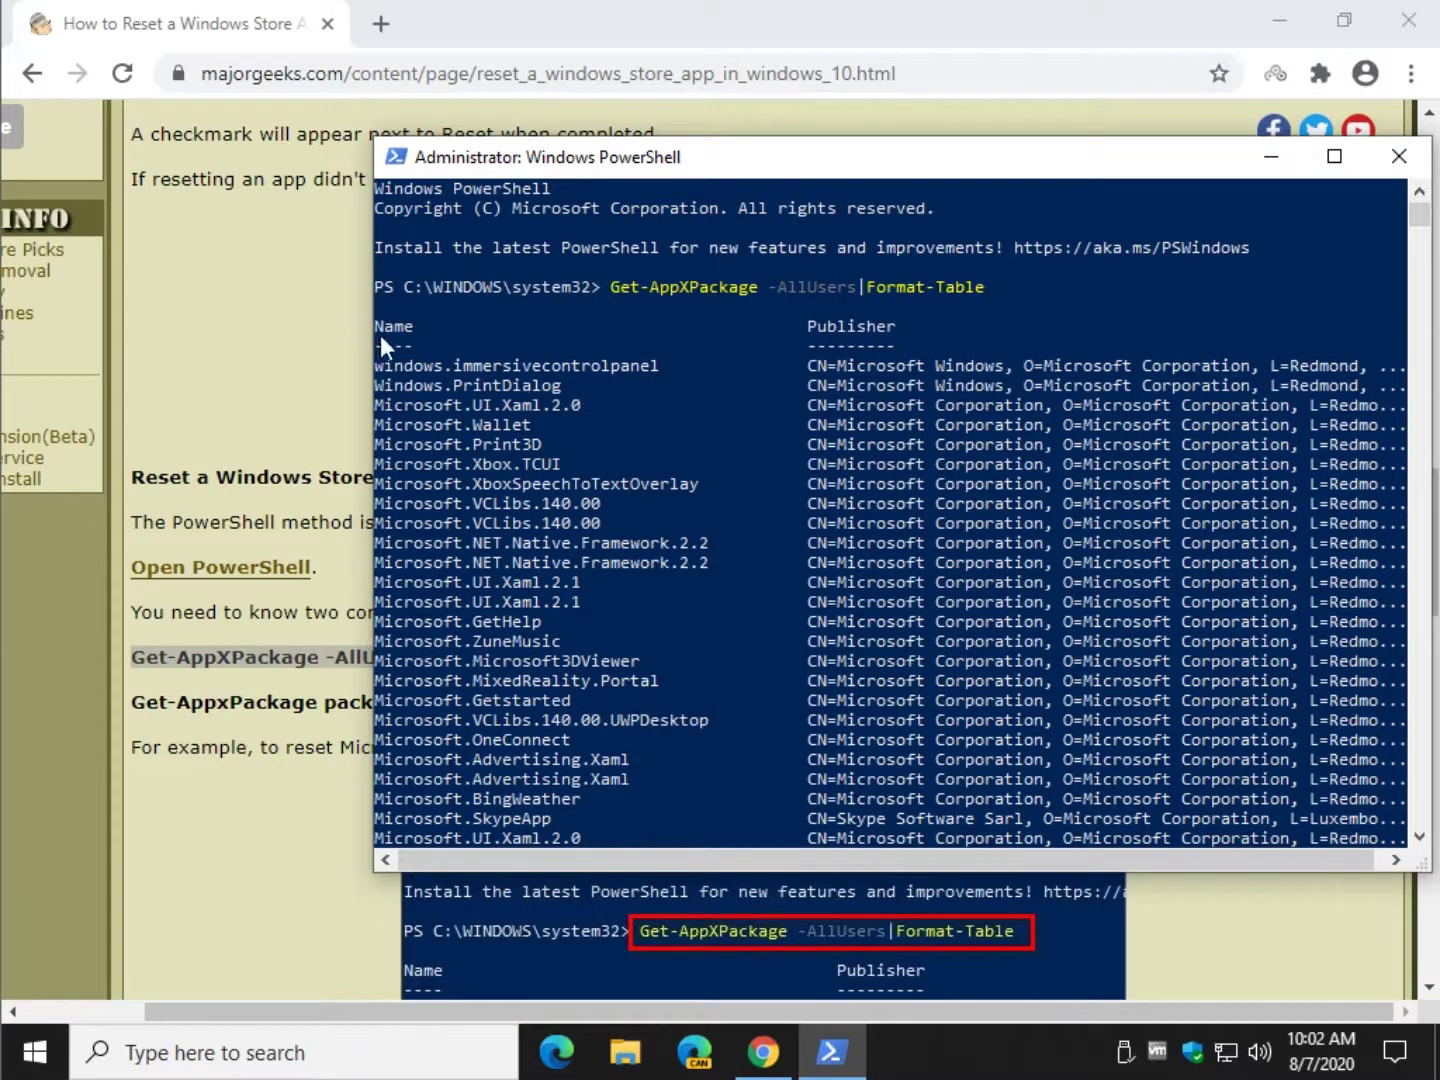
# - Compare the article's reset command parts and Microsoft.Wallet example against the package listing
pyautogui.click(259, 907)
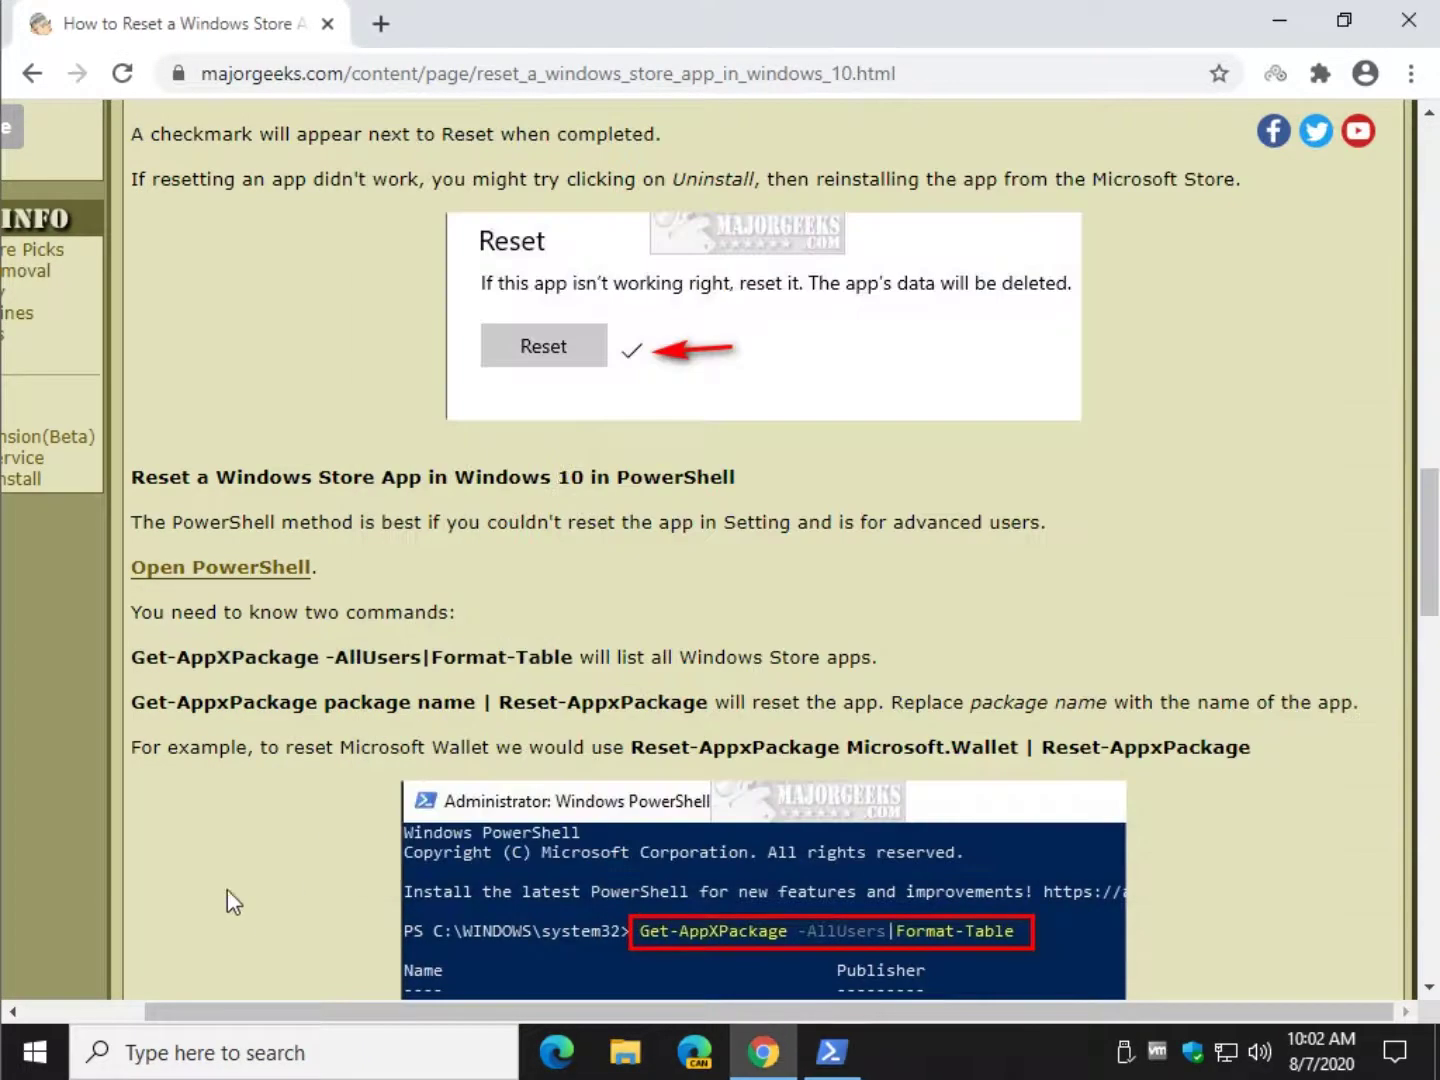
pyautogui.moveTo(131, 706); pyautogui.dragTo(476, 707)
pyautogui.click(832, 1053)
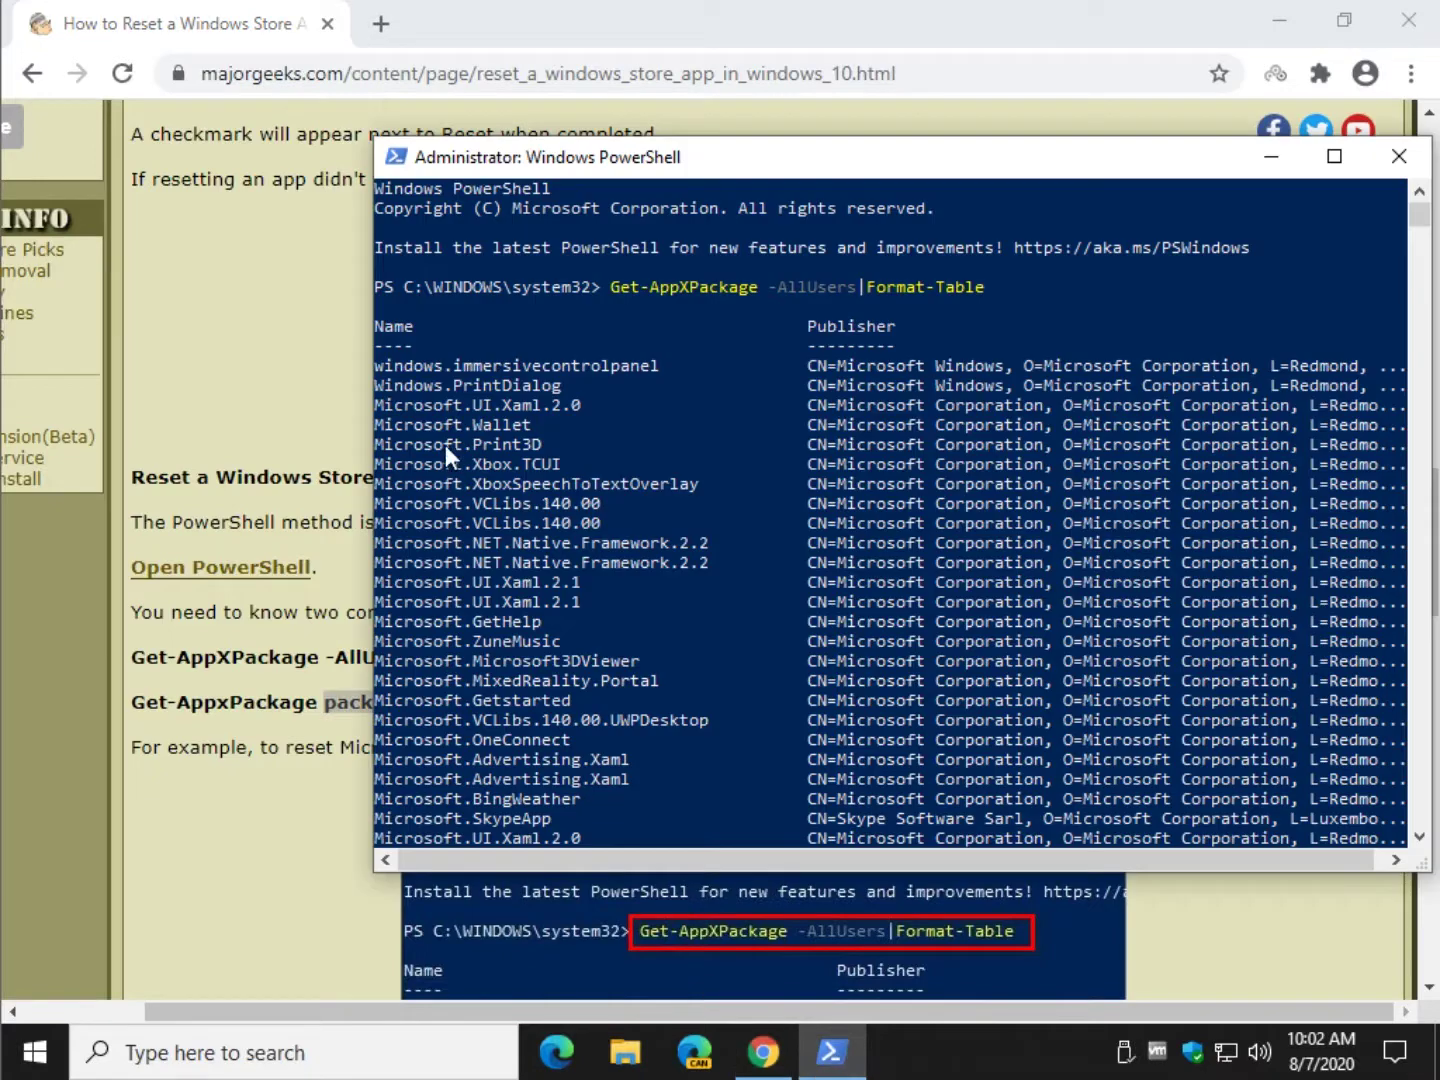
pyautogui.hotkey('alt', 'Tab')
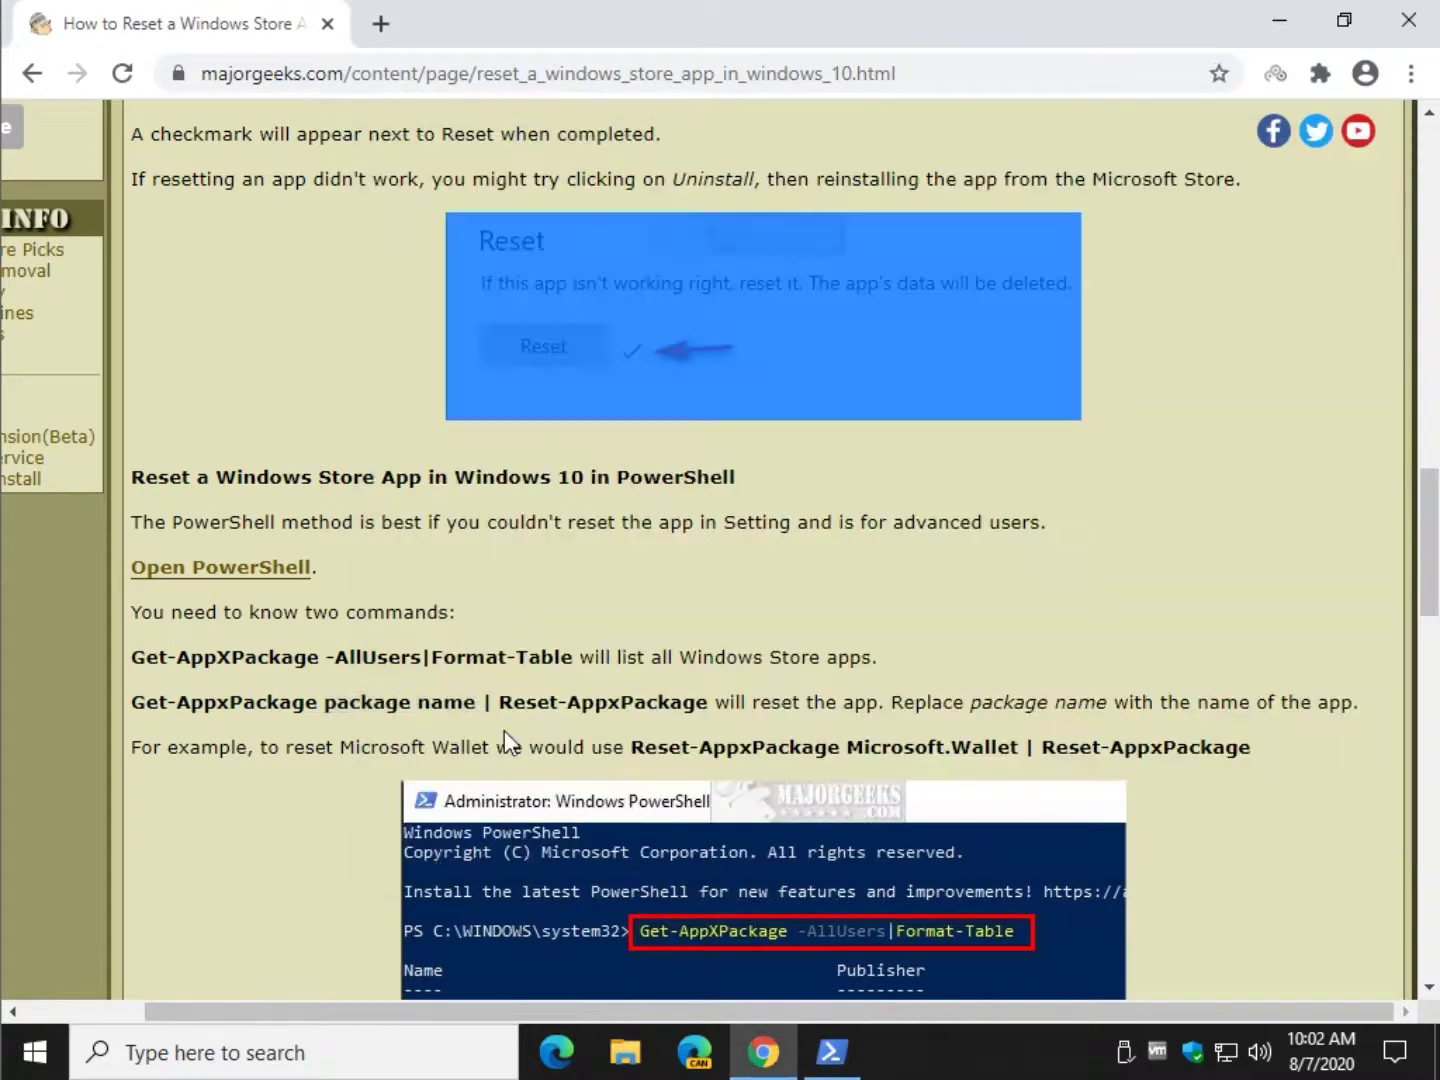
pyautogui.moveTo(486, 703); pyautogui.dragTo(712, 700)
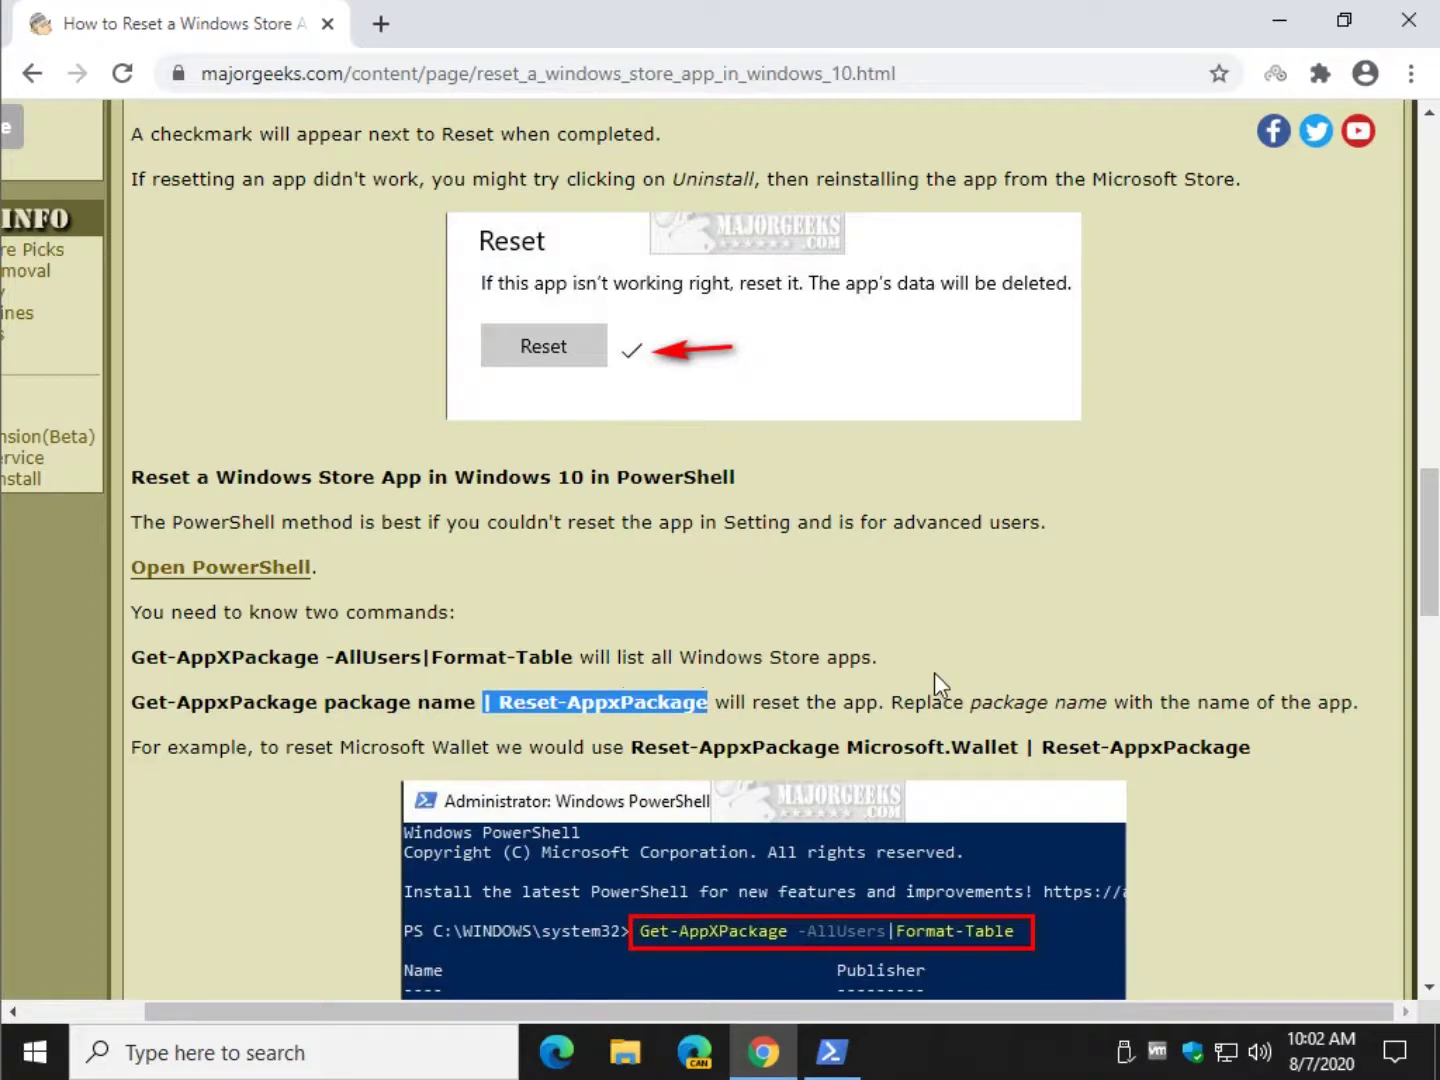
pyautogui.scroll(-2, 931, 680)
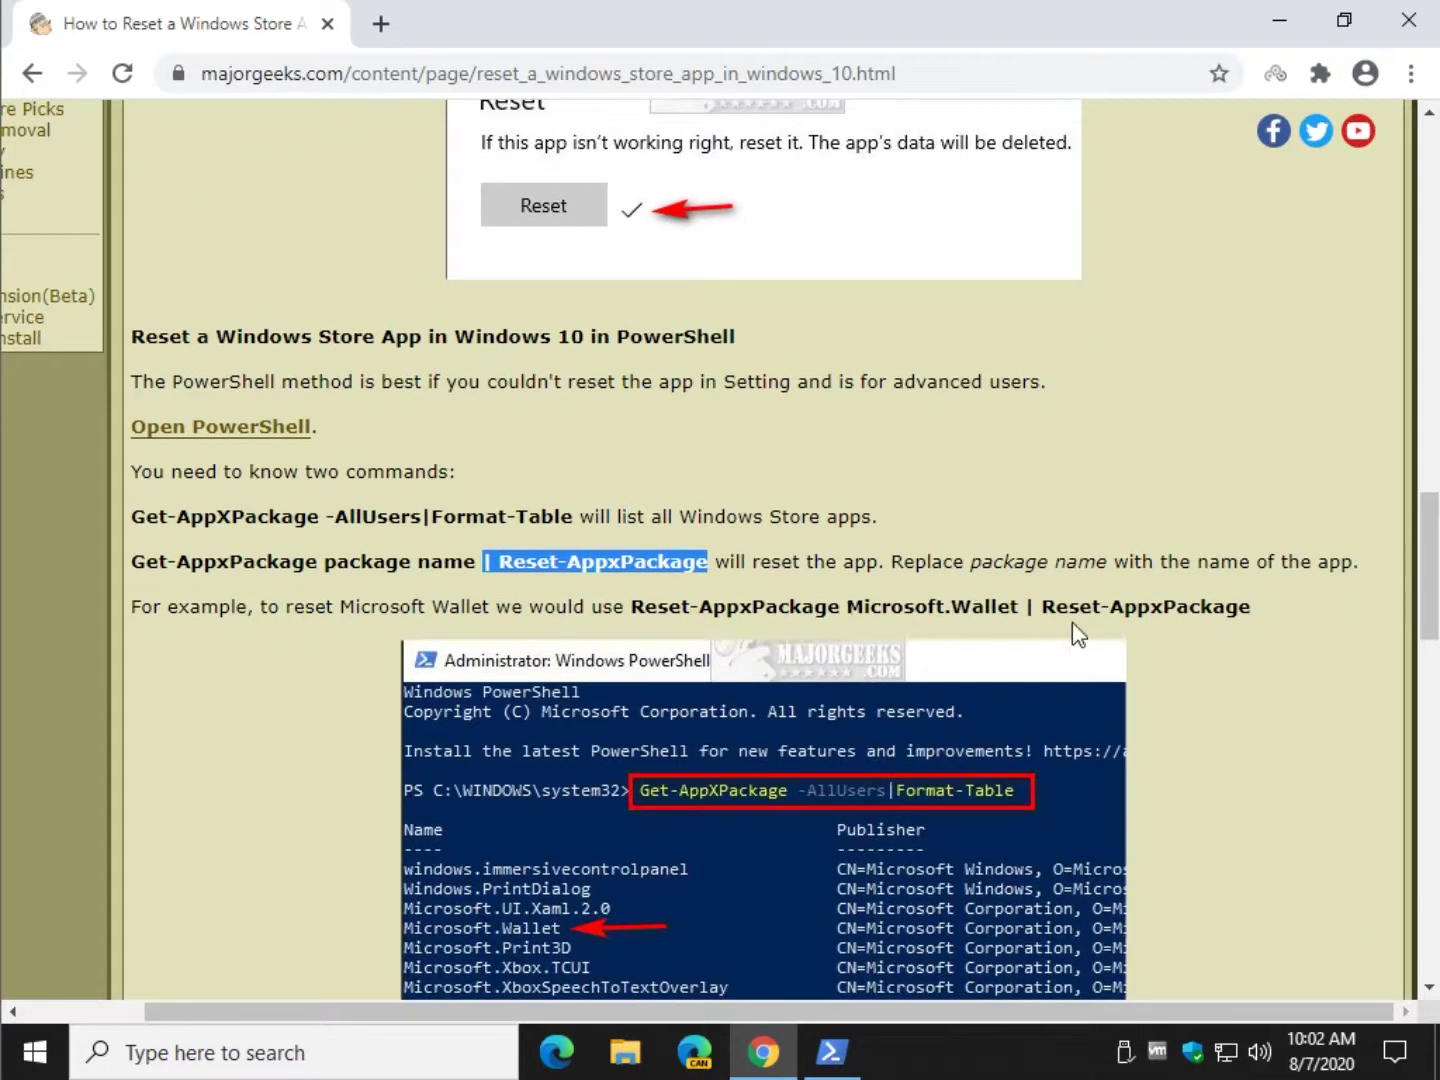
pyautogui.scroll(-2, 772, 630)
pyautogui.moveTo(628, 464); pyautogui.dragTo(1256, 468)
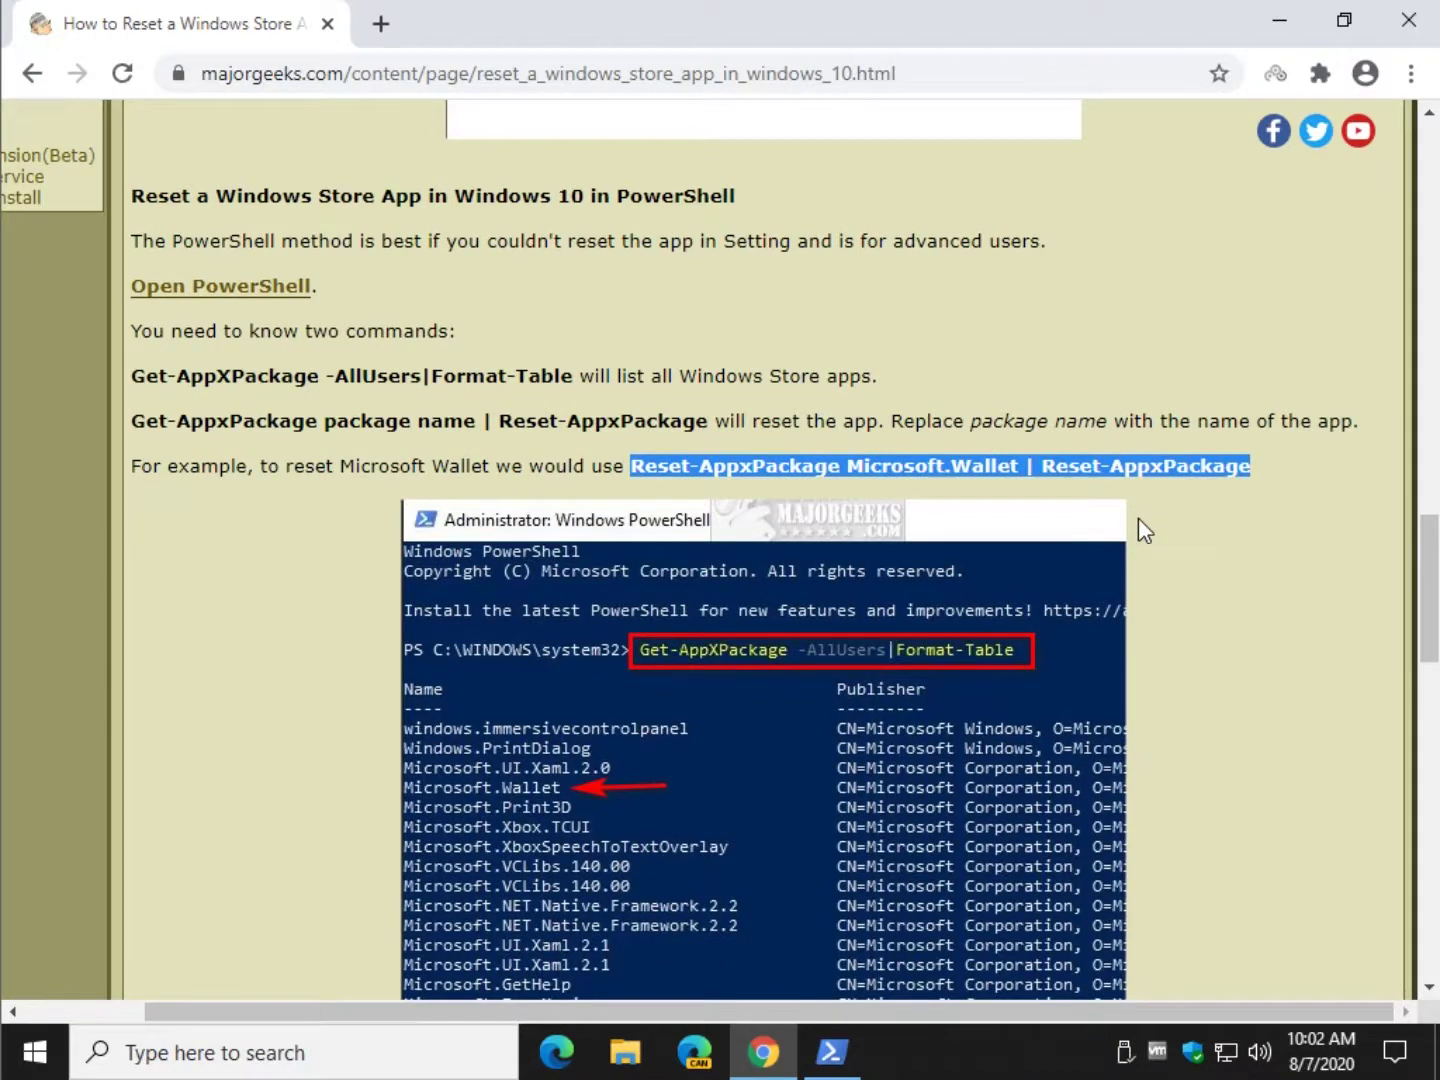
pyautogui.scroll(-2, 637, 652)
# - Scroll back up to the article title and the Apps & features screenshot
pyautogui.scroll(7, 637, 652)
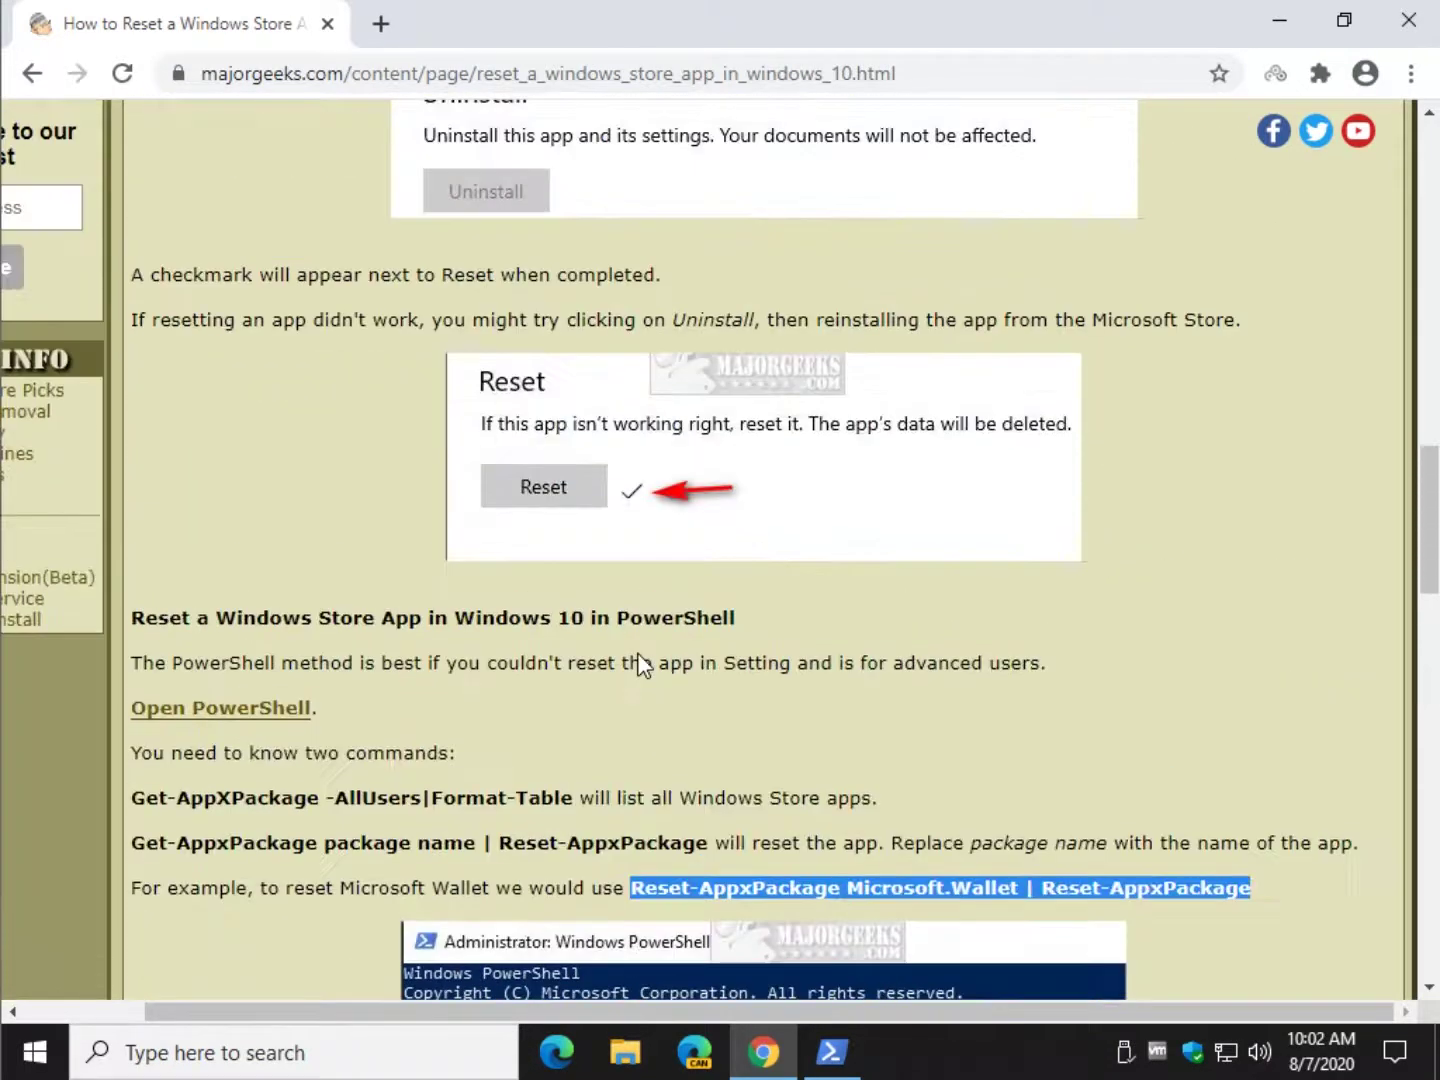
pyautogui.scroll(10, 571, 647)
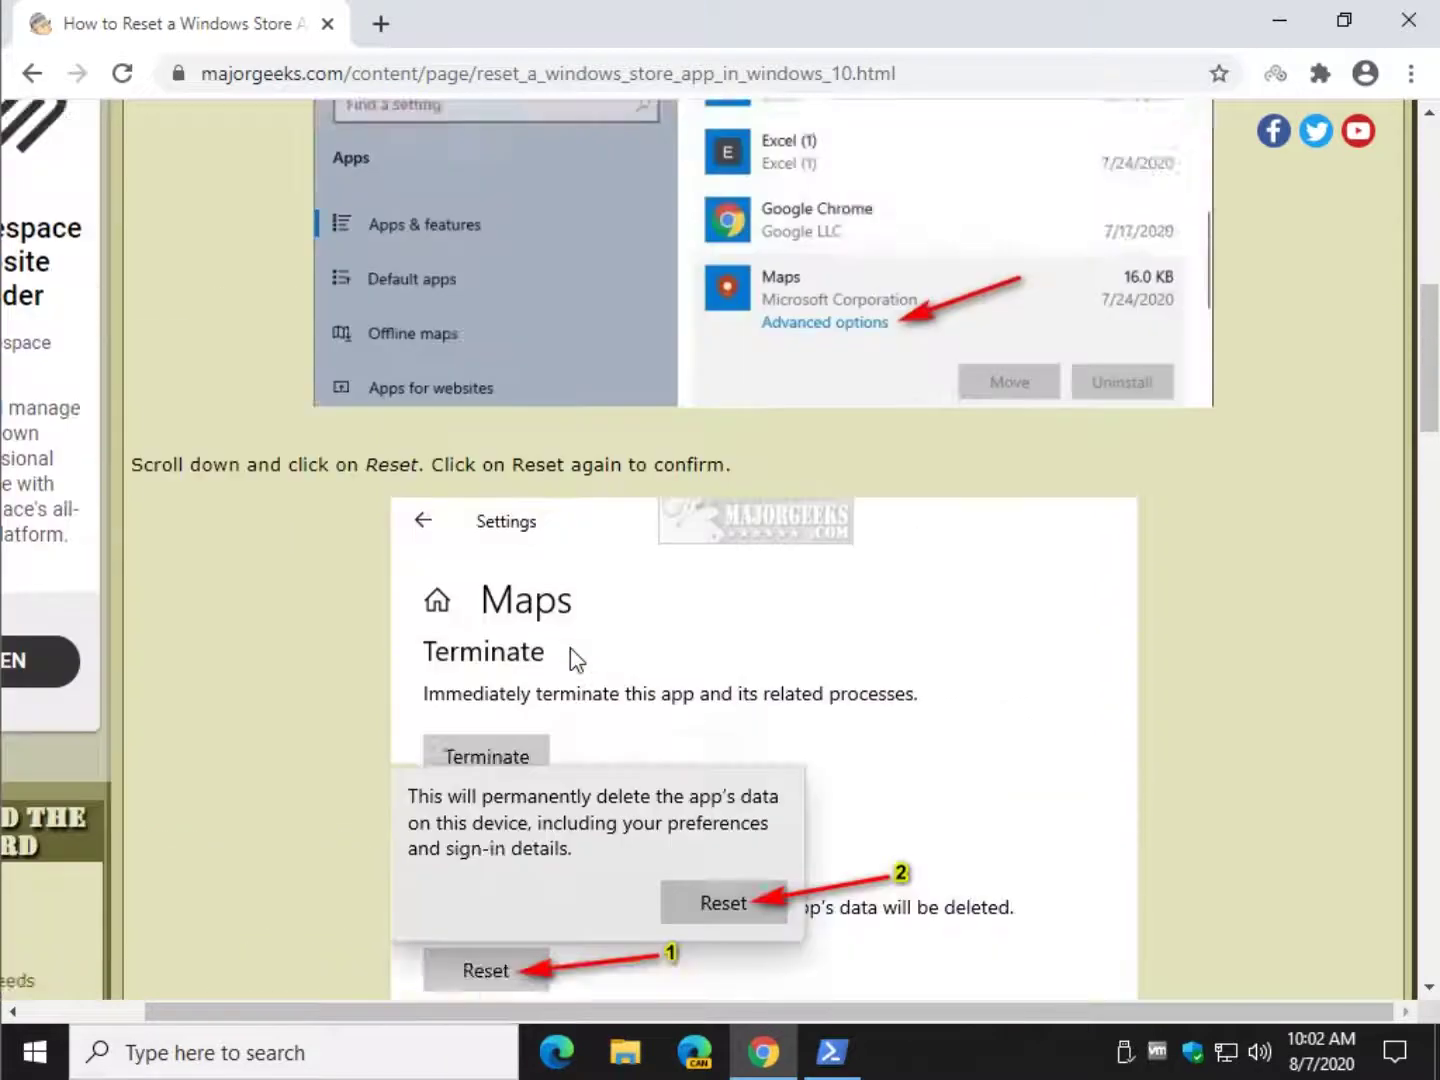